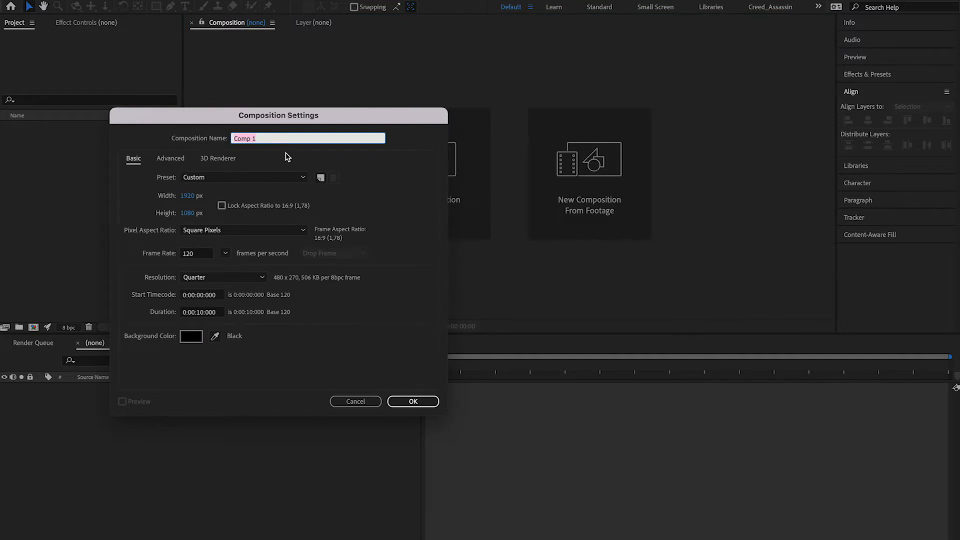
# Step: Create the composition named SABER and add a black solid layer named BG to it
pyautogui.write('SABER')
pyautogui.press('Return')
pyautogui.rightClick(236, 435)
pyautogui.moveTo(301, 408)
pyautogui.click(382, 438)
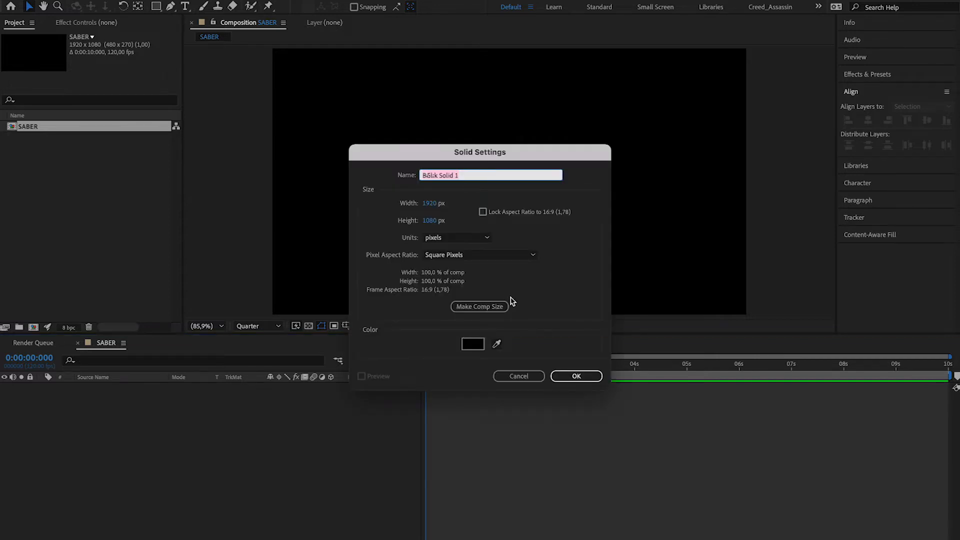
pyautogui.write('BG')
pyautogui.press('Return')
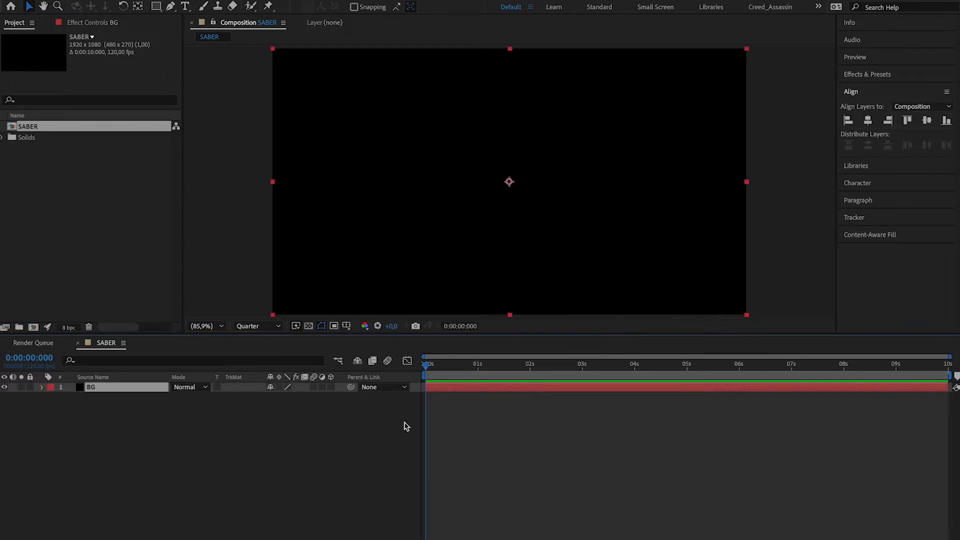
# Step: Add a second black solid layer named SABER and apply the Video Copilot Saber effect to it
pyautogui.rightClick(210, 520)
pyautogui.moveTo(235, 408)
pyautogui.click(340, 441)
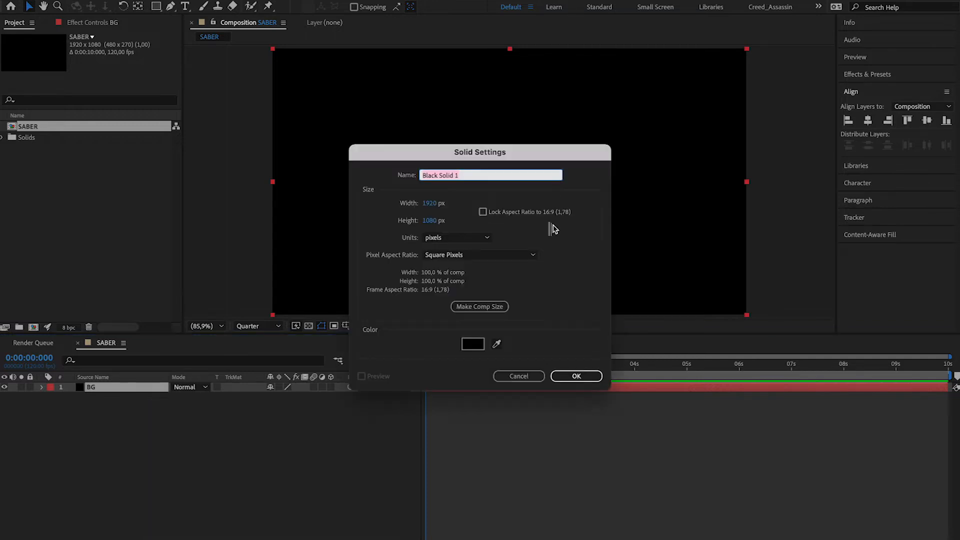
pyautogui.write('SABER')
pyautogui.press('Return')
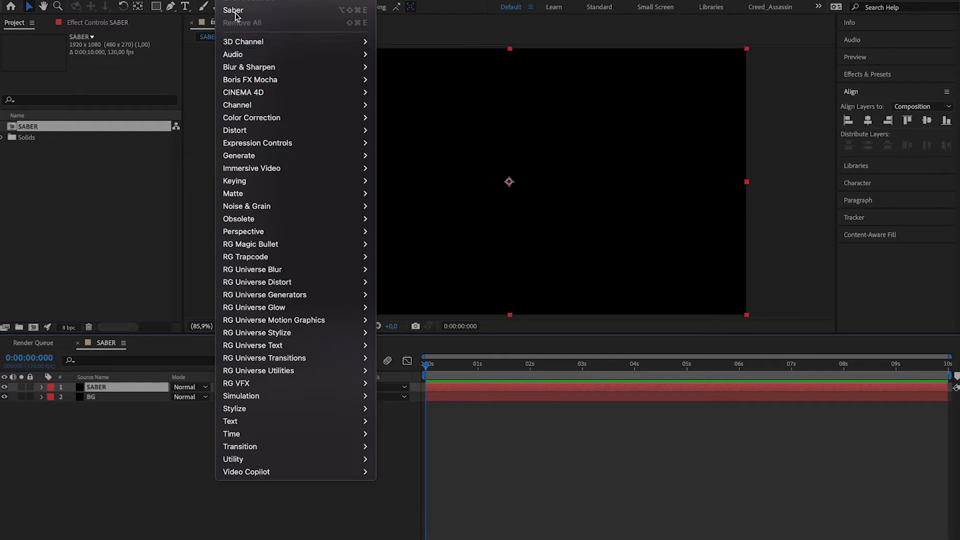
pyautogui.moveTo(270, 473)
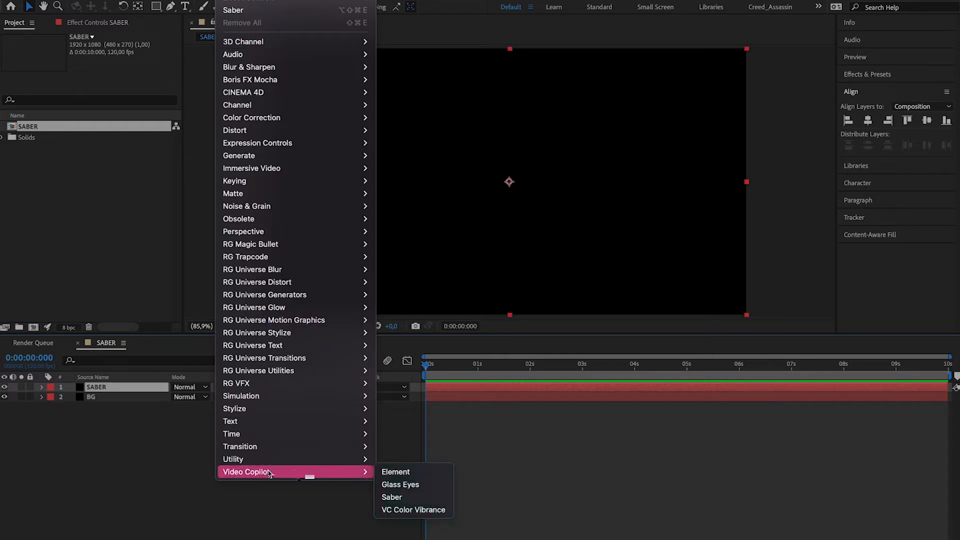
pyautogui.click(401, 498)
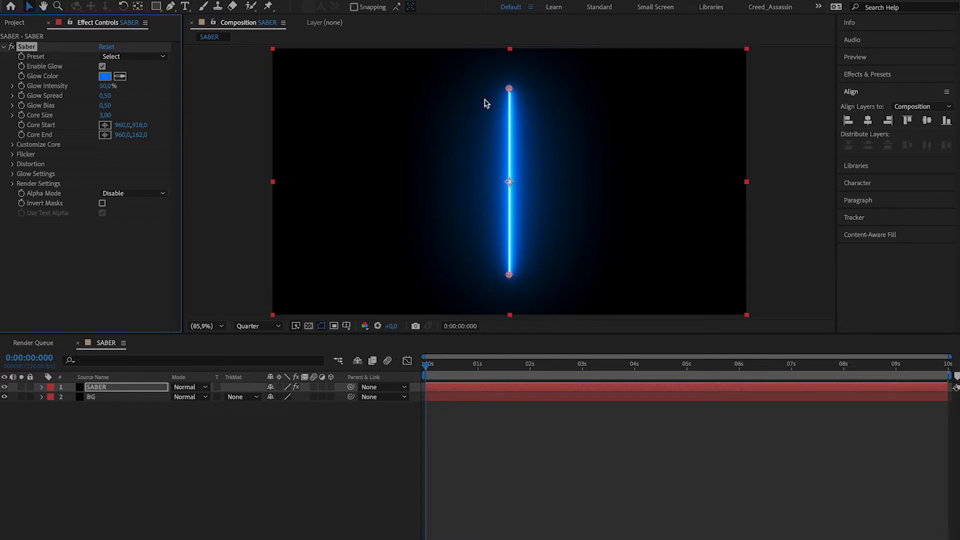
# Step: Move the beam's Core End point aside and back again, placing it straight above the core start at about 960, 262.1
pyautogui.moveTo(509, 89); pyautogui.dragTo(412, 98)
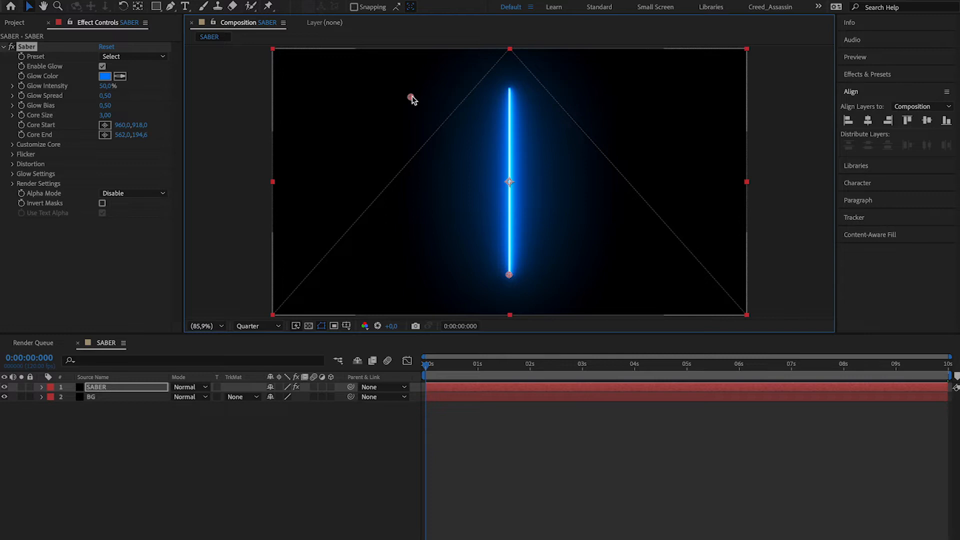
pyautogui.press('capslock')
pyautogui.press('capslock')
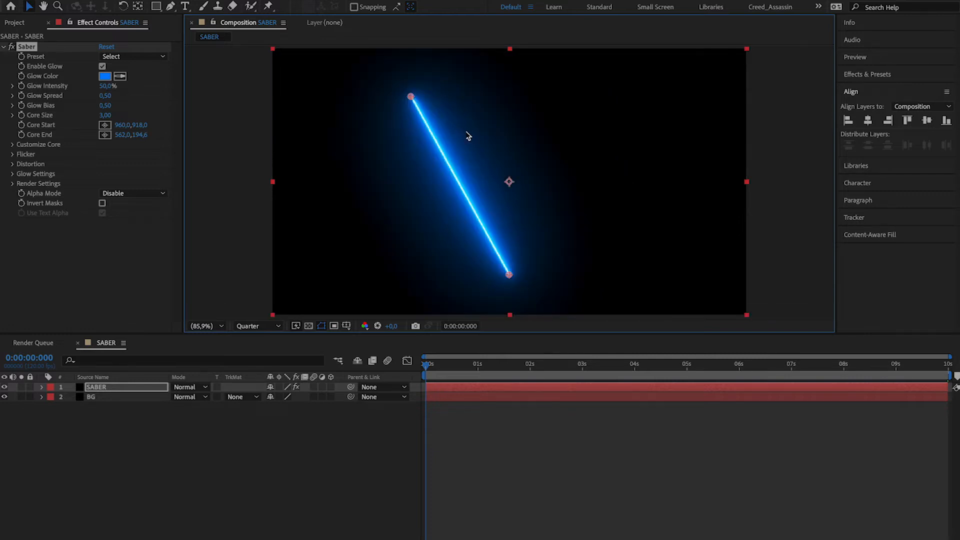
pyautogui.moveTo(411, 97); pyautogui.dragTo(506, 108)
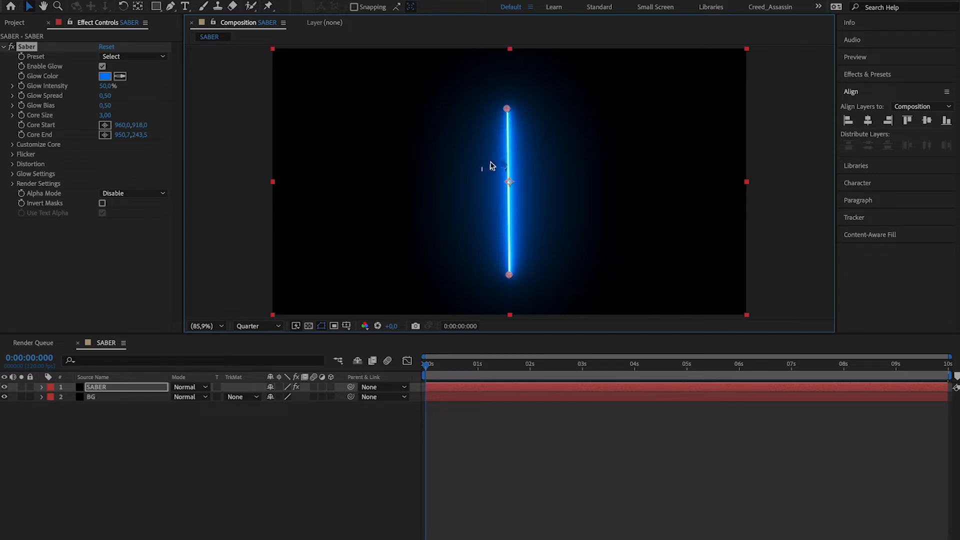
pyautogui.moveTo(507, 108)
pyautogui.mouseDown()
pyautogui.moveTo(535, 184)
pyautogui.moveTo(505, 112)
pyautogui.moveTo(486, 100)
pyautogui.moveTo(509, 111)
pyautogui.mouseUp()
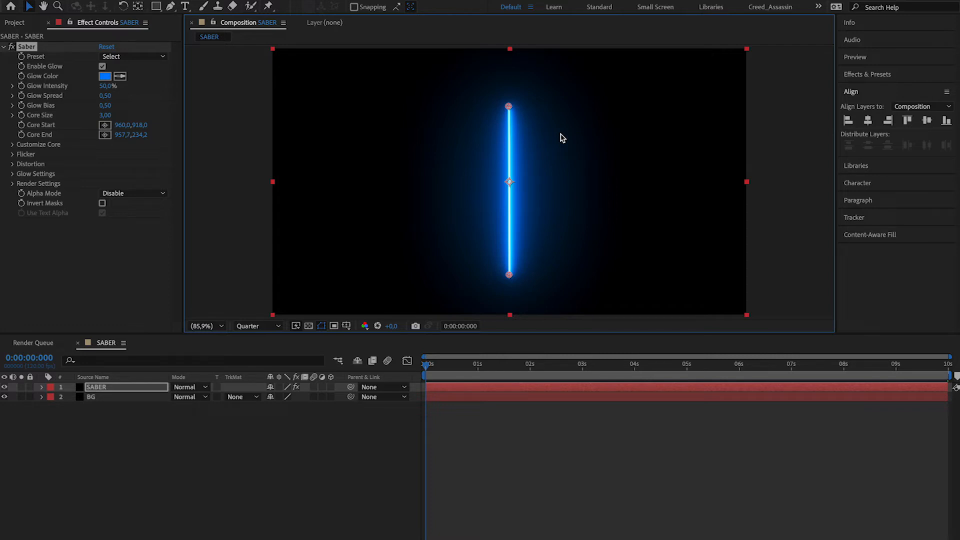
pyautogui.moveTo(508, 106)
pyautogui.mouseDown()
pyautogui.moveTo(430, 107)
pyautogui.moveTo(509, 113)
pyautogui.mouseUp()
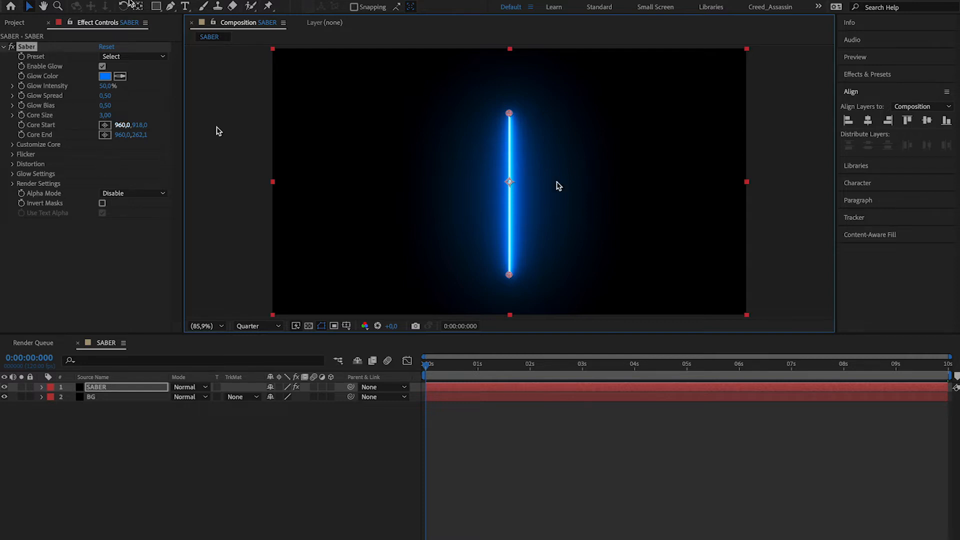
# Step: Try the Energy, Electric and Arc Reactor presets on the Saber effect
pyautogui.click(142, 57)
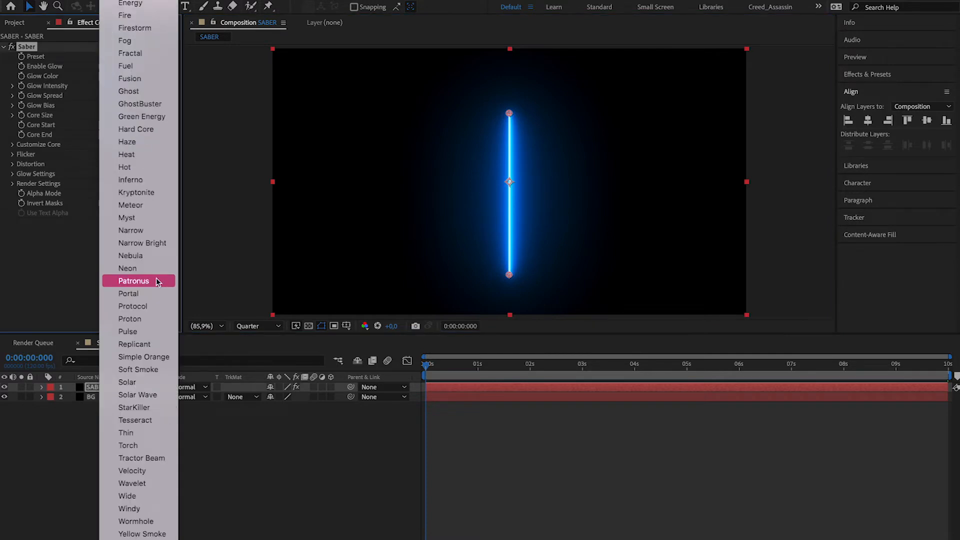
pyautogui.scroll(3, 156, 445)
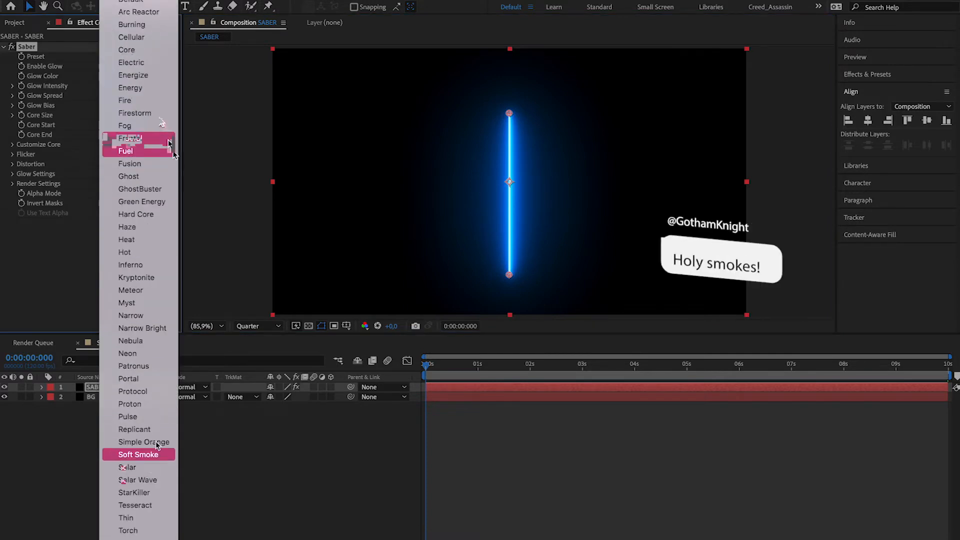
pyautogui.click(131, 88)
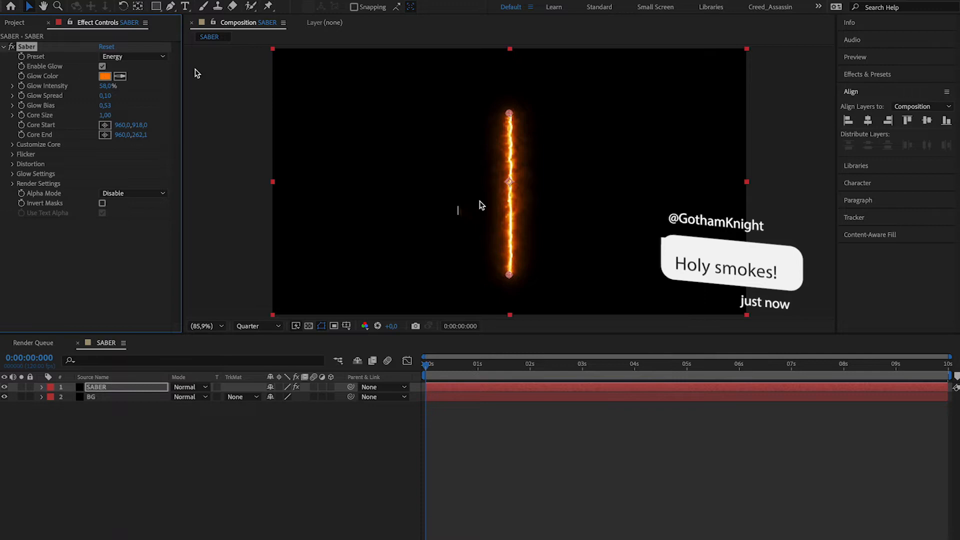
pyautogui.click(145, 57)
pyautogui.click(140, 148)
pyautogui.click(150, 56)
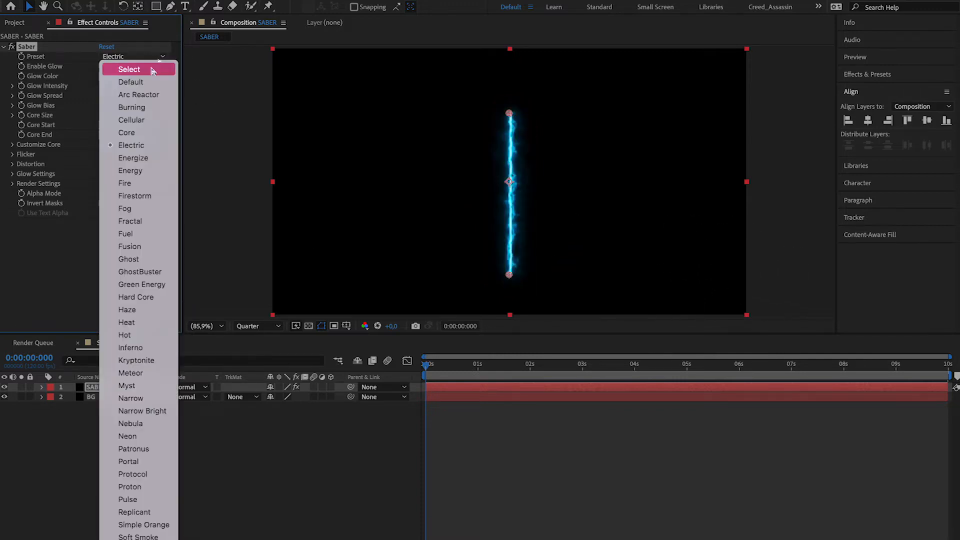
pyautogui.click(139, 96)
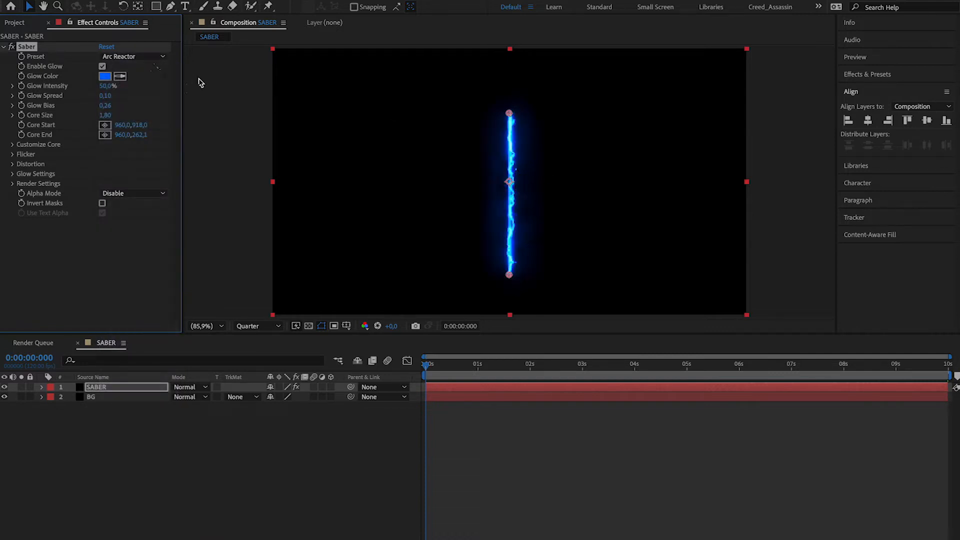
# Step: Try the Hot and Soft Smoke presets on the Saber effect
pyautogui.click(133, 56)
pyautogui.scroll(-5, 147, 353)
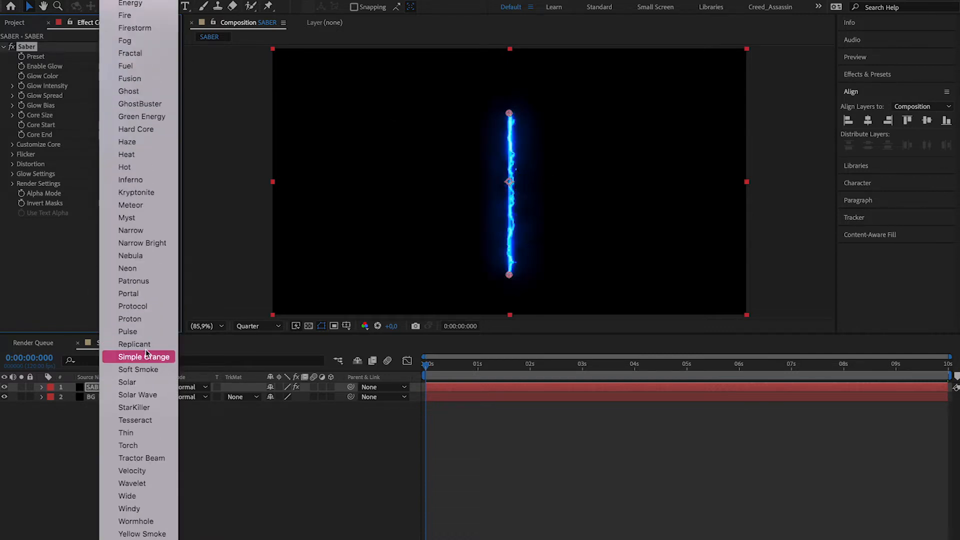
pyautogui.click(145, 168)
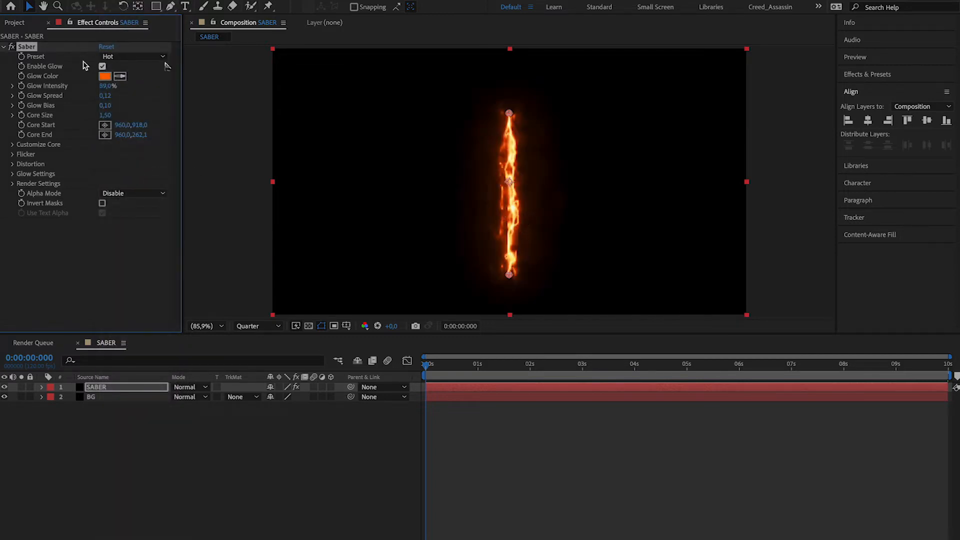
pyautogui.click(163, 57)
pyautogui.scroll(-5, 170, 440)
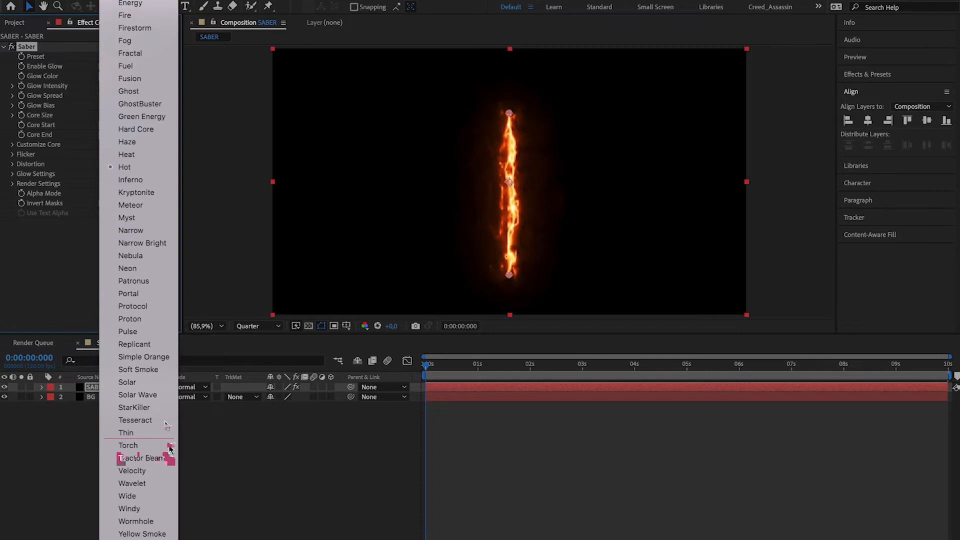
pyautogui.click(146, 369)
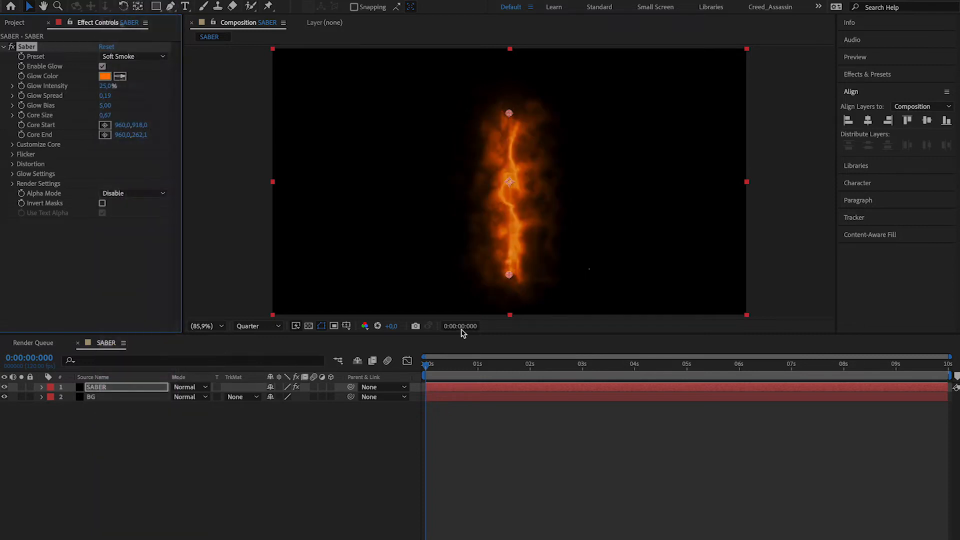
# Step: Try the Kryptonite, Windy and Patronus presets on the Saber effect
pyautogui.click(132, 56)
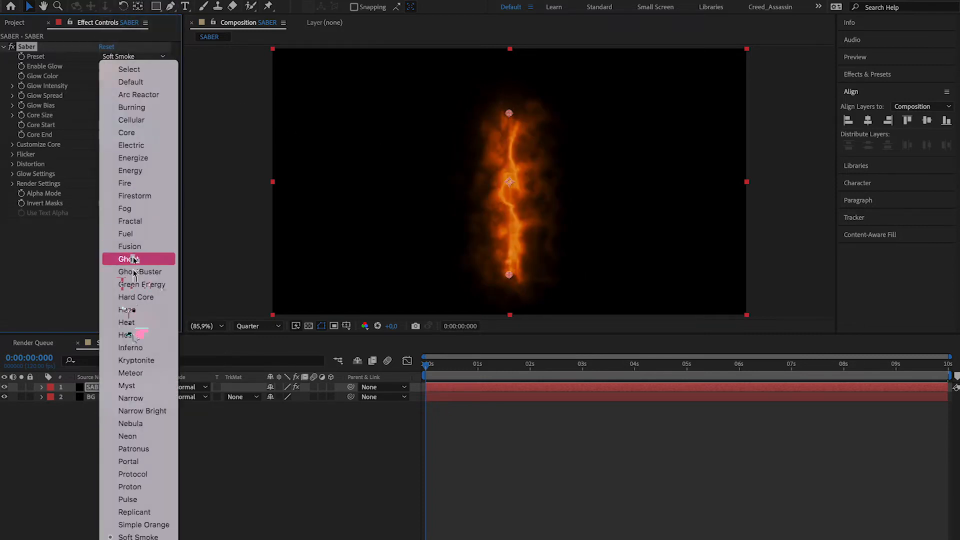
pyautogui.click(136, 360)
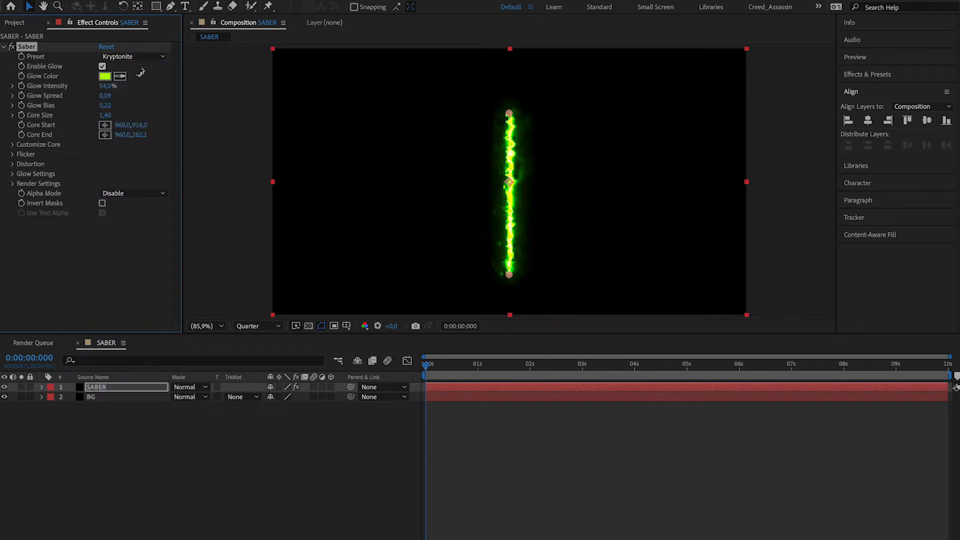
pyautogui.click(144, 58)
pyautogui.scroll(-6, 134, 473)
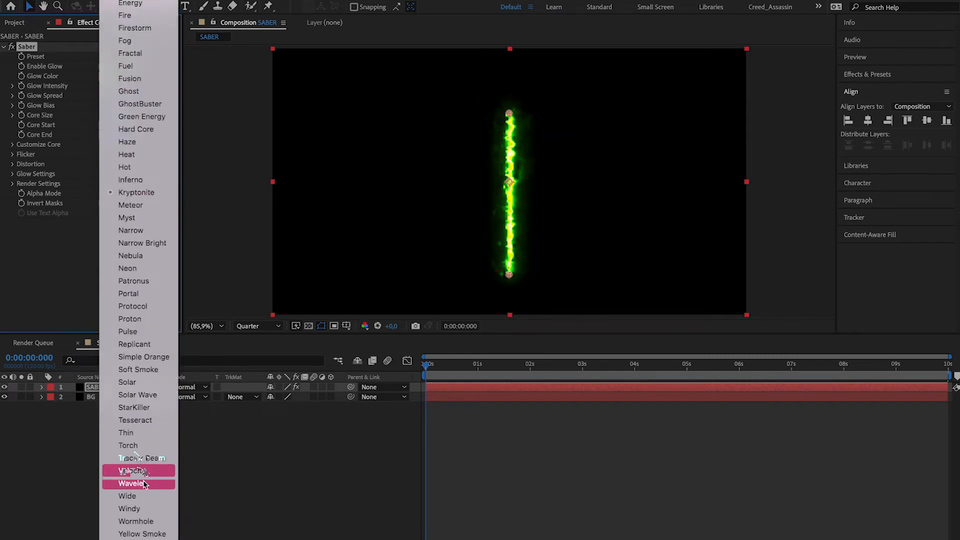
pyautogui.click(129, 509)
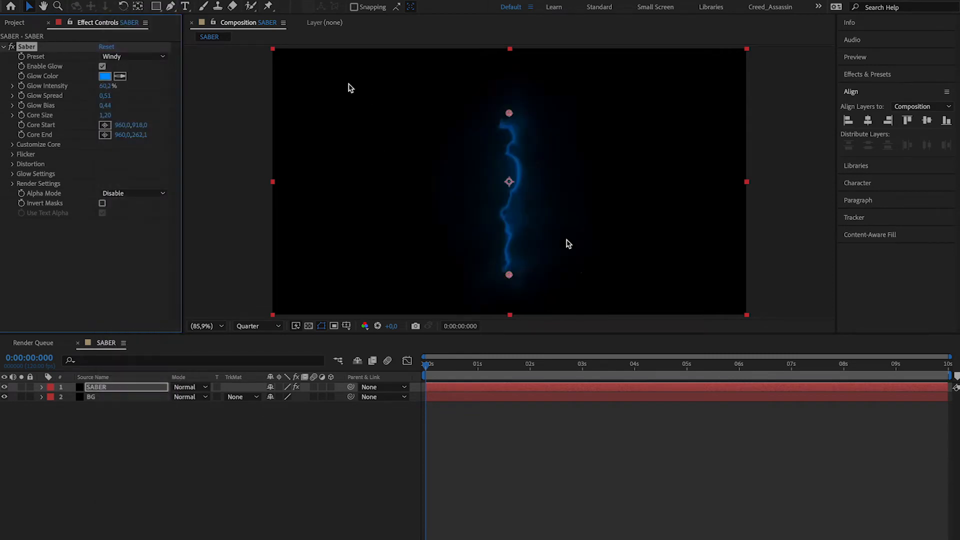
pyautogui.click(150, 57)
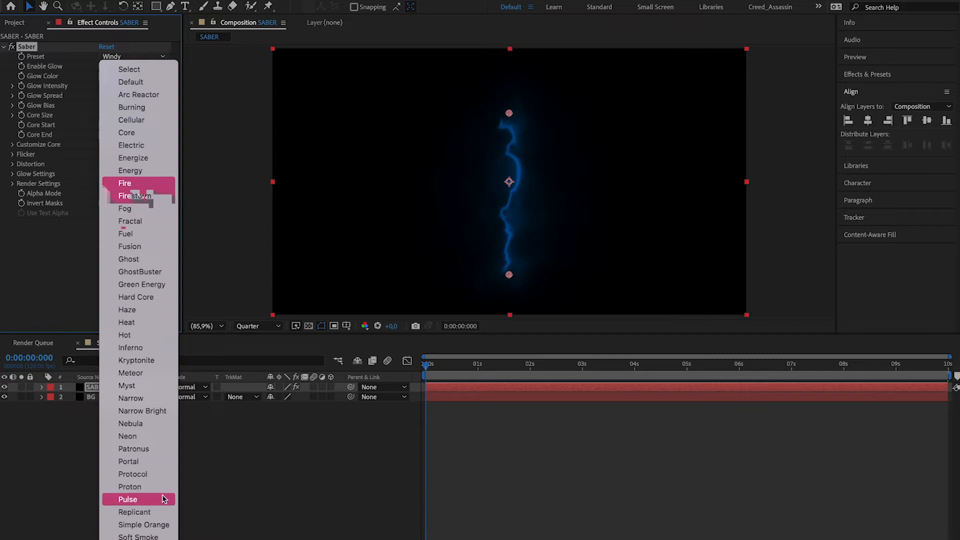
pyautogui.click(134, 448)
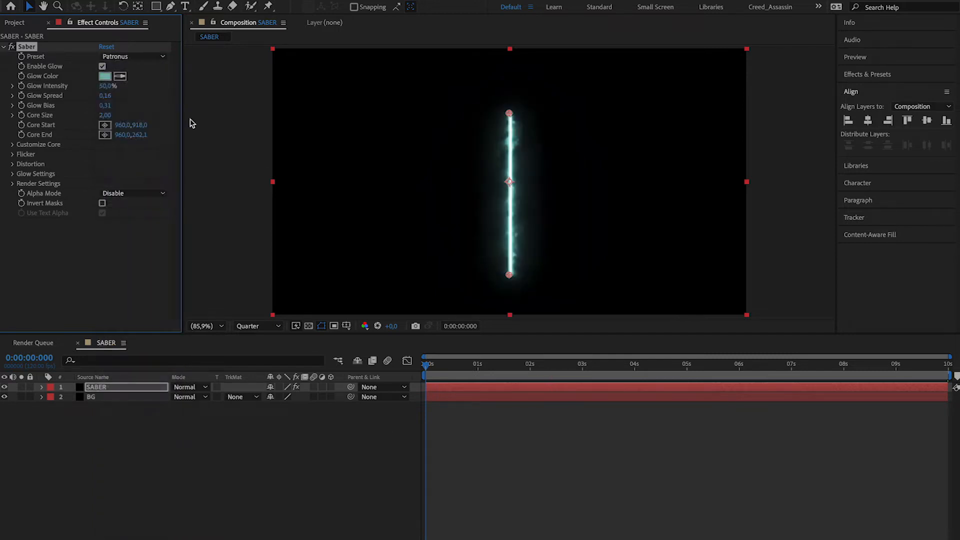
# Step: Return the Saber preset choice to Select and delete the SABER layer from the composition
pyautogui.click(149, 58)
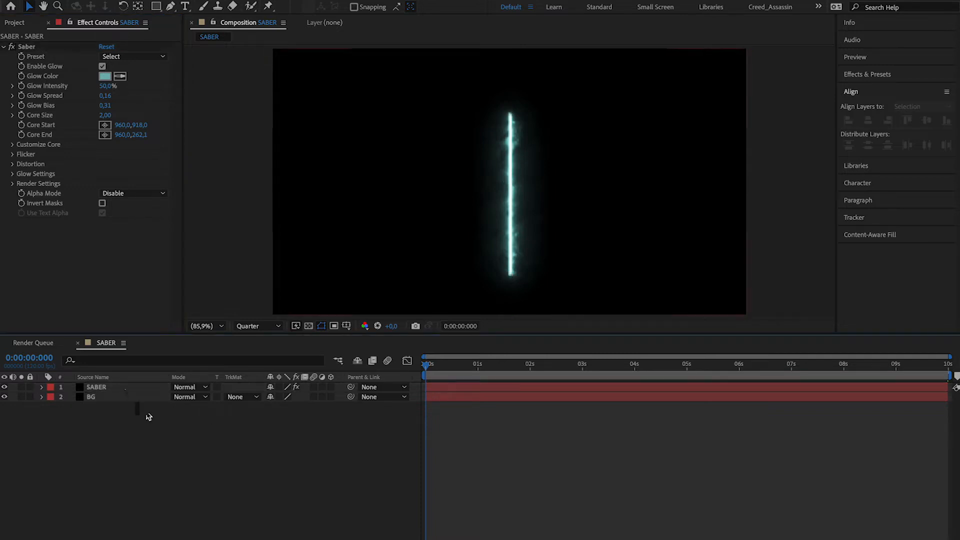
pyautogui.press('Delete')
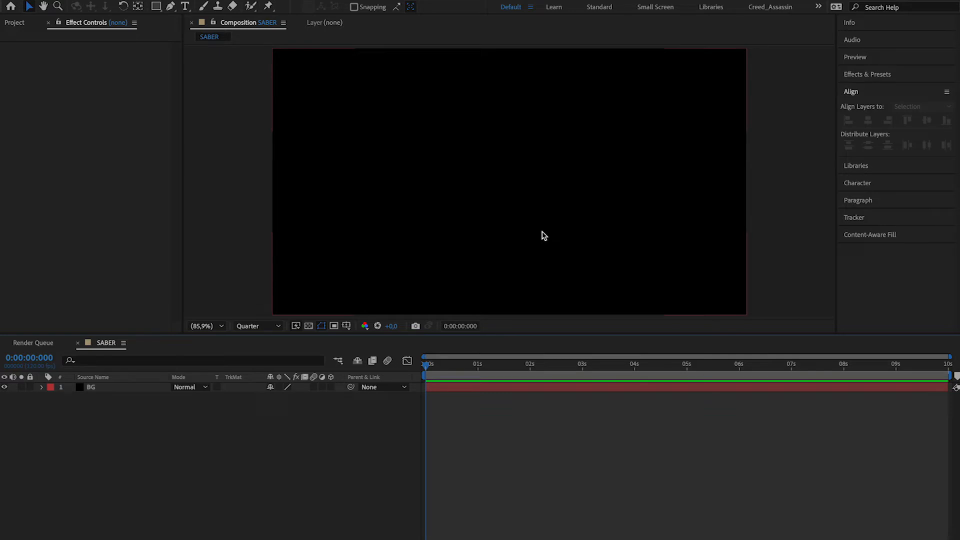
# Step: Add a text layer reading LIGHT in the composition's upper middle area
pyautogui.click(185, 6)
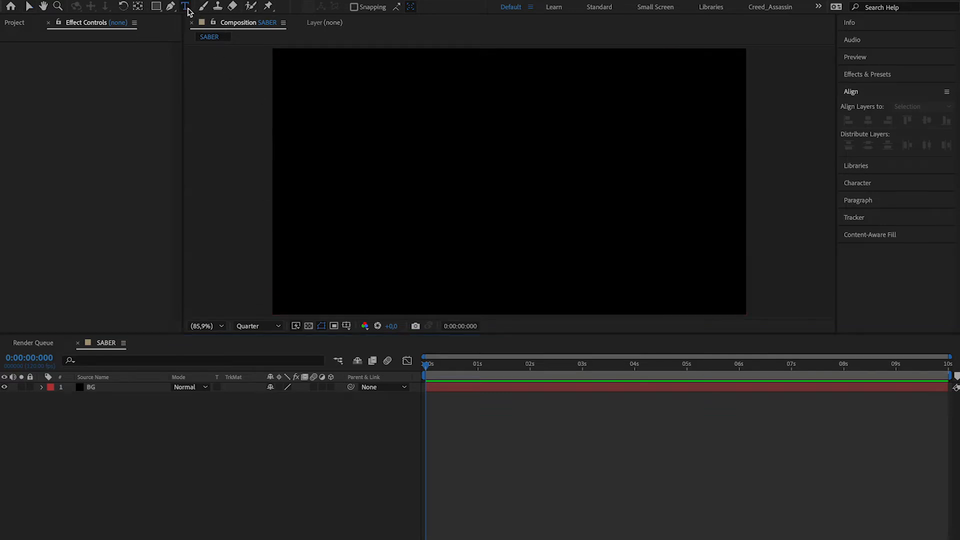
pyautogui.click(404, 182)
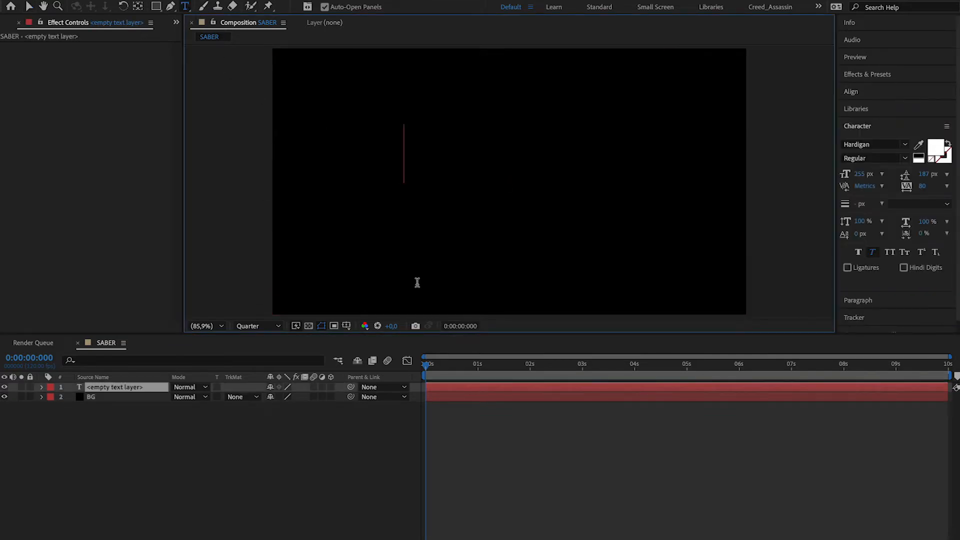
pyautogui.write('LIGHT')
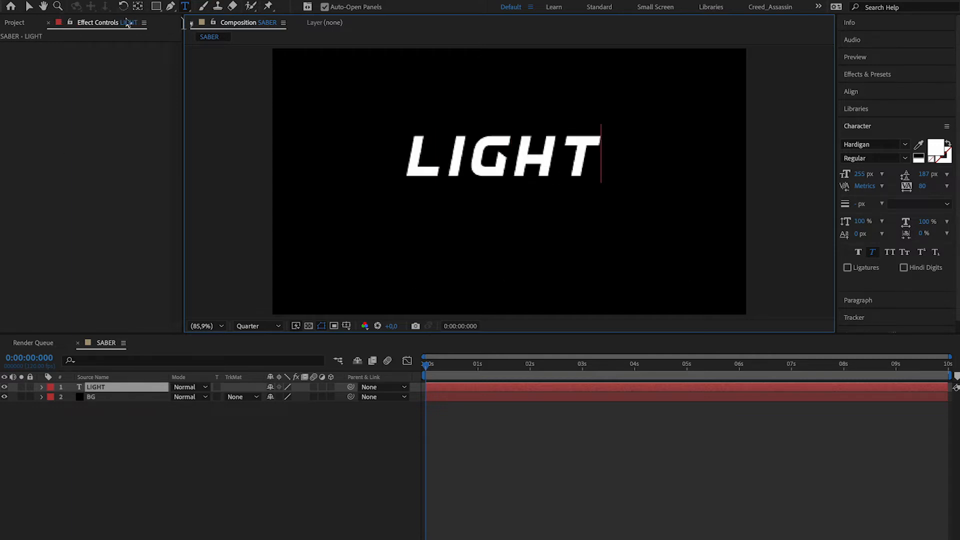
pyautogui.click(28, 6)
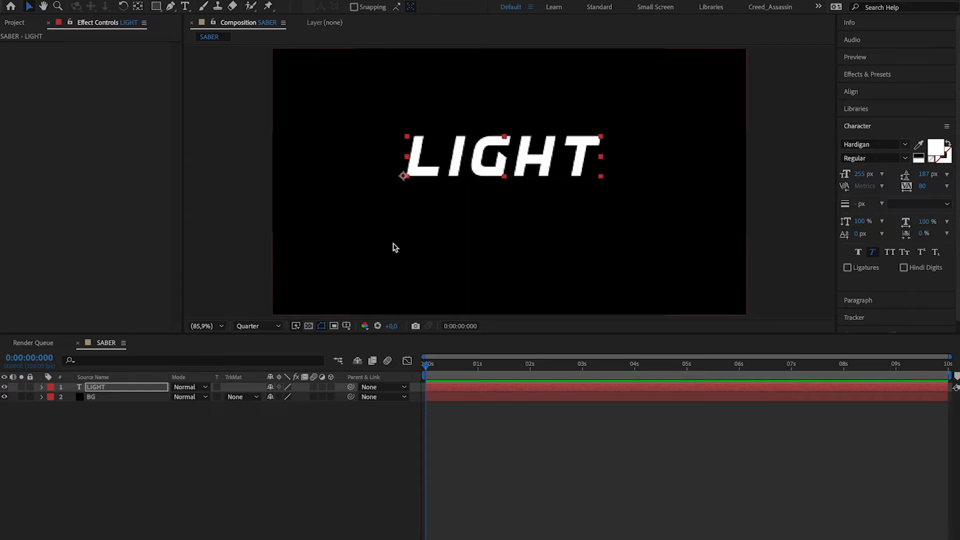
# Step: Move the LIGHT text layer's anchor point to the centre of the text with the Pan Behind tool
pyautogui.click(440, 168)
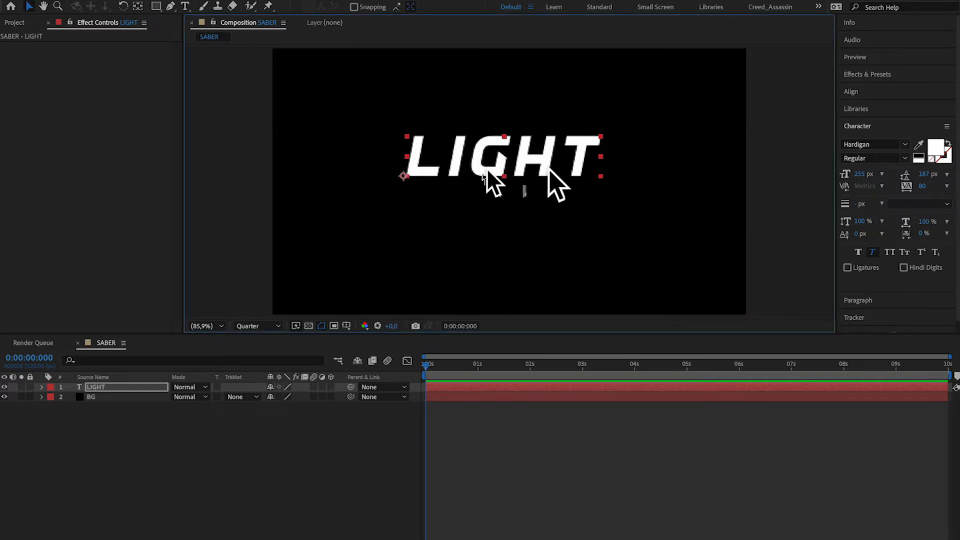
pyautogui.click(139, 7)
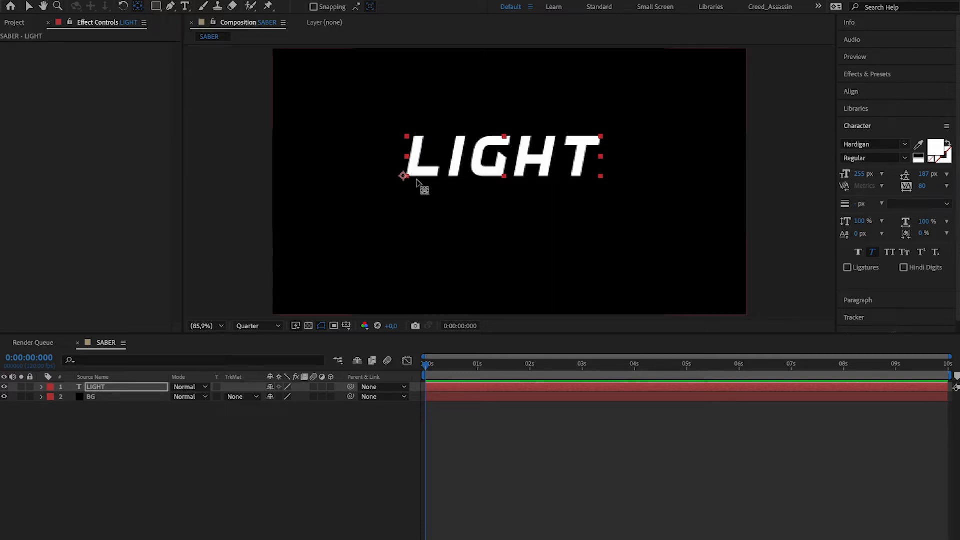
pyautogui.moveTo(413, 175); pyautogui.dragTo(505, 156)
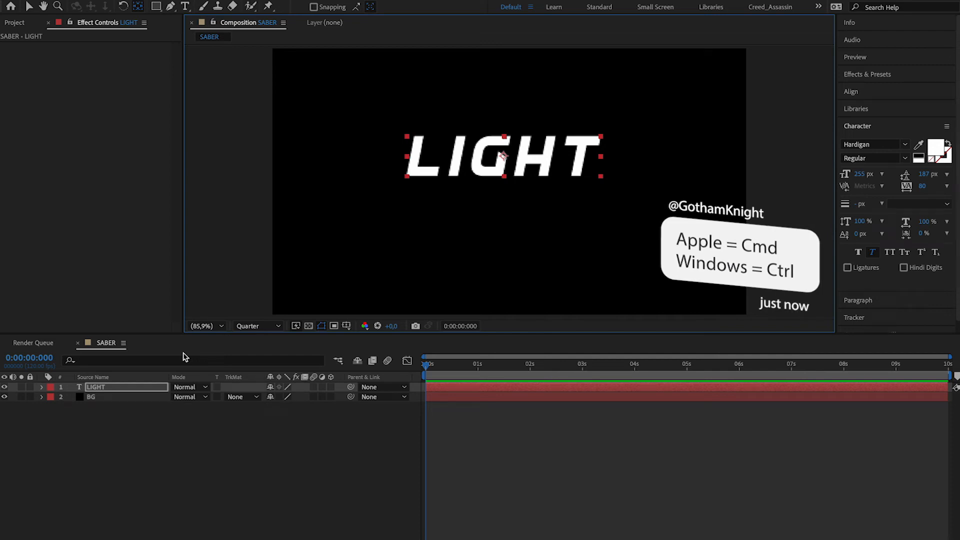
# Step: Align the LIGHT text layer to the horizontal and vertical centre of the composition
pyautogui.click(851, 92)
pyautogui.click(868, 120)
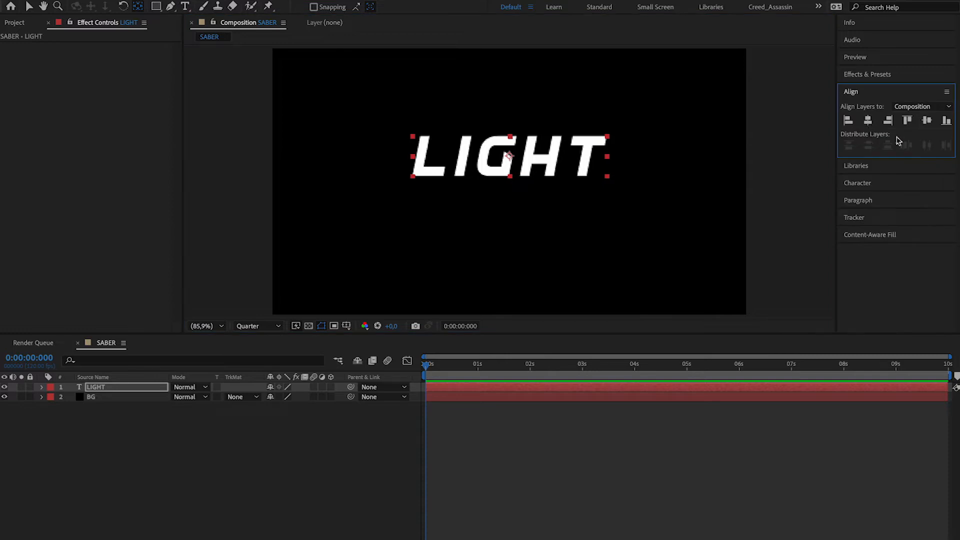
pyautogui.click(927, 121)
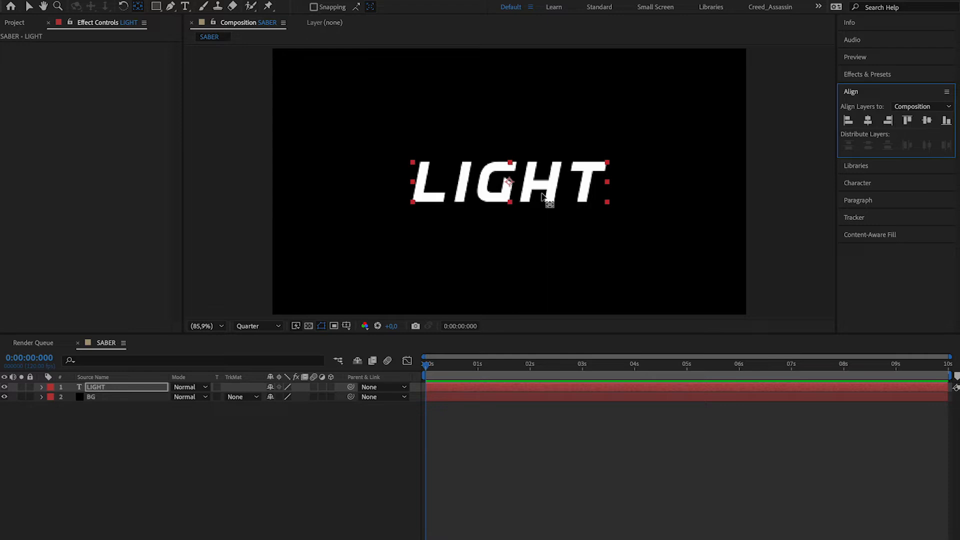
# Step: Create a black 1920 x 1080 px solid layer named SABER above the LIGHT text
pyautogui.rightClick(185, 440)
pyautogui.click(307, 440)
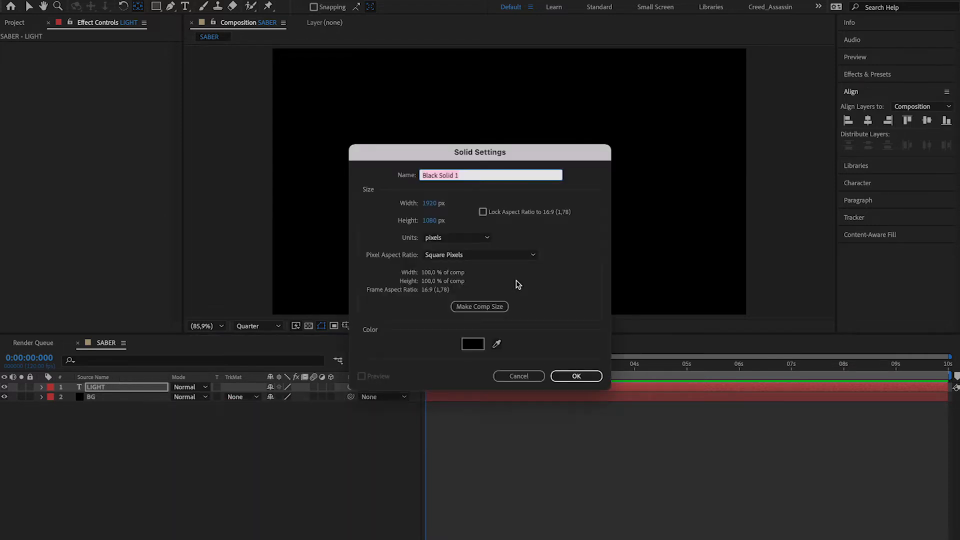
pyautogui.write('SABER')
pyautogui.press('Return')
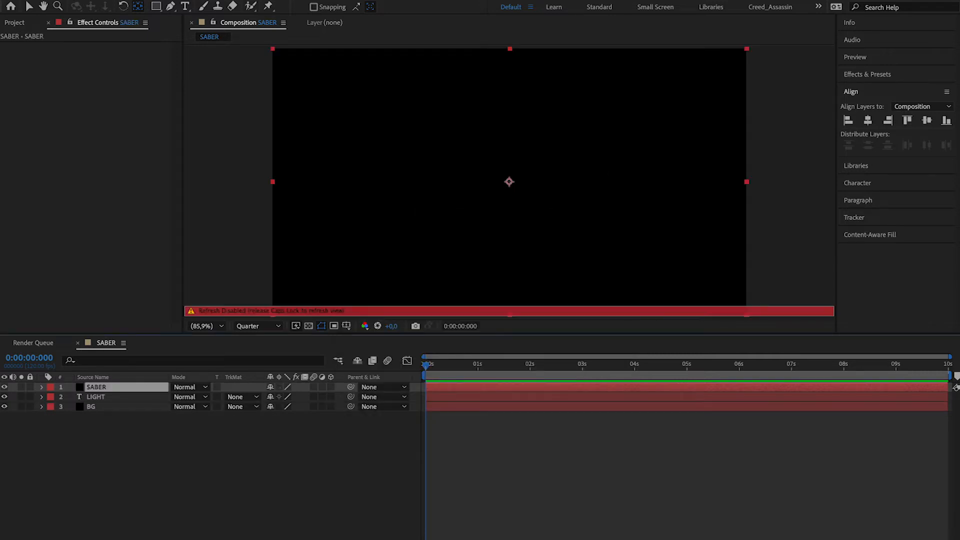
pyautogui.press('capslock')
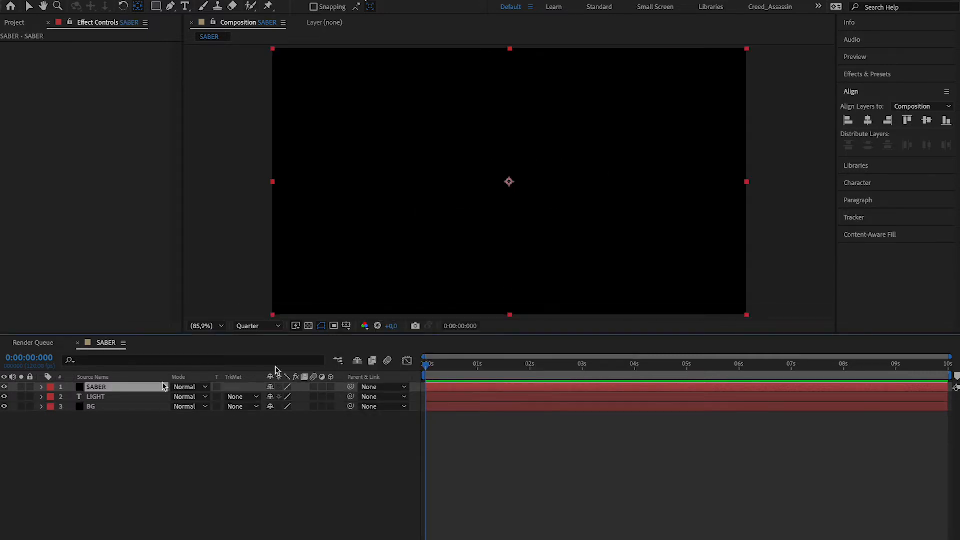
# Step: Apply the Video Copilot Saber effect to the SABER solid layer
pyautogui.click(226, 1)
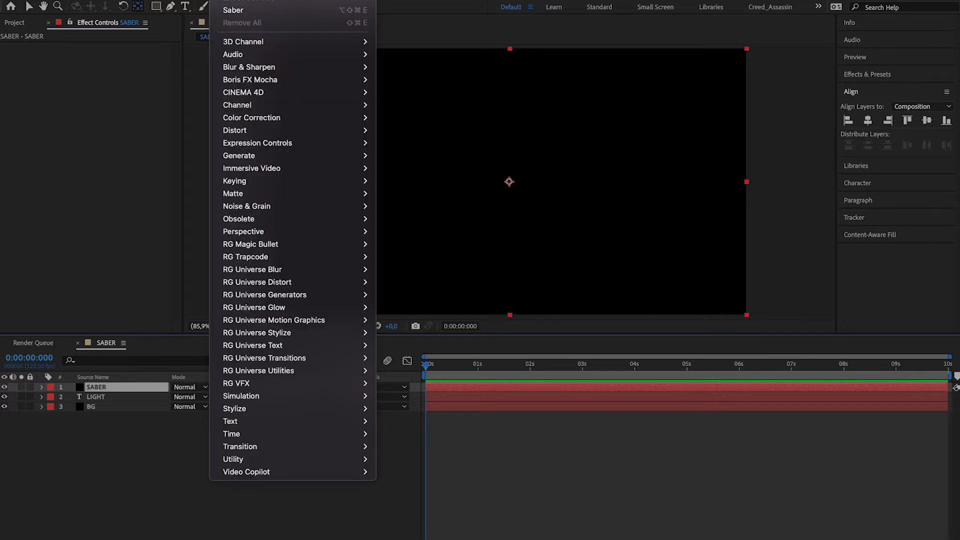
pyautogui.moveTo(305, 473)
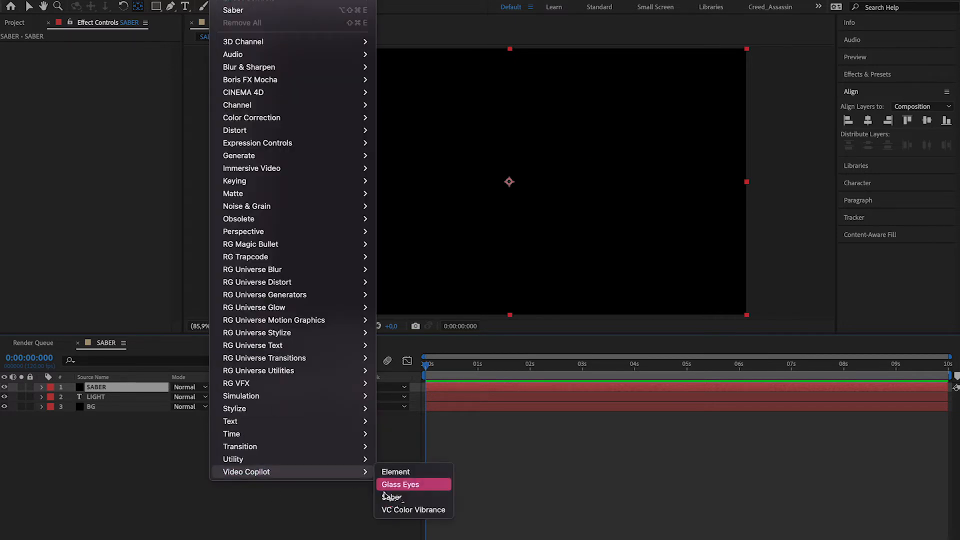
pyautogui.click(401, 498)
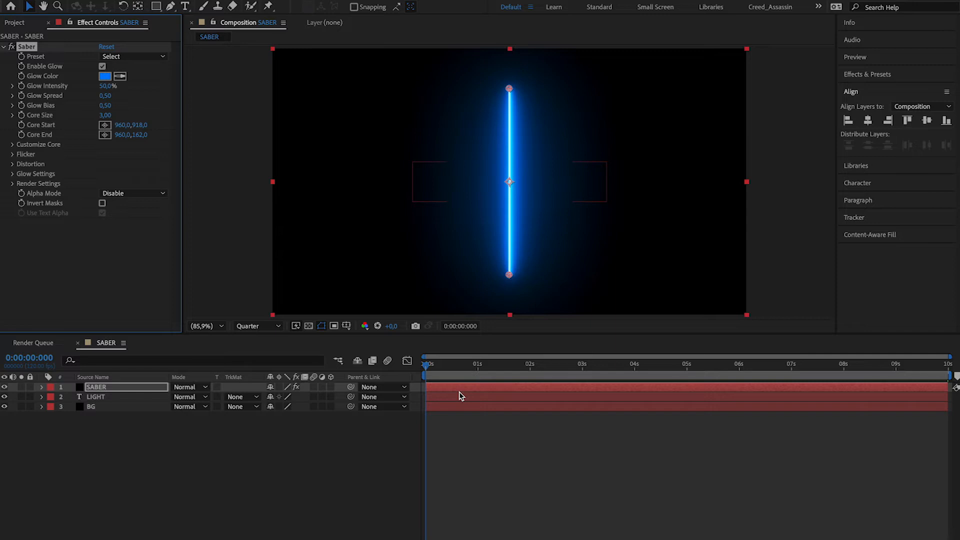
# Step: Set the Saber core type to Text Layer on the SABER solid and choose LIGHT as its text layer
pyautogui.click(95, 397)
pyautogui.click(102, 387)
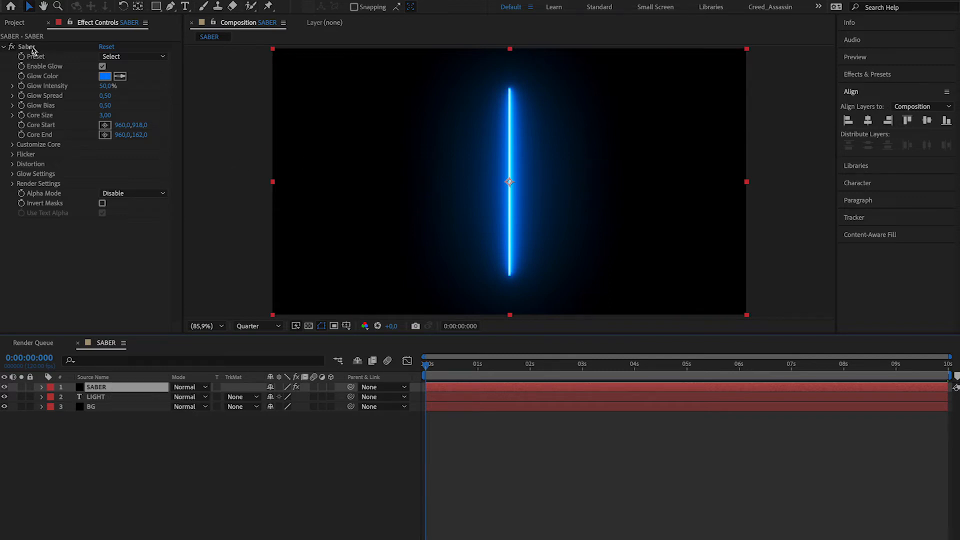
pyautogui.click(13, 145)
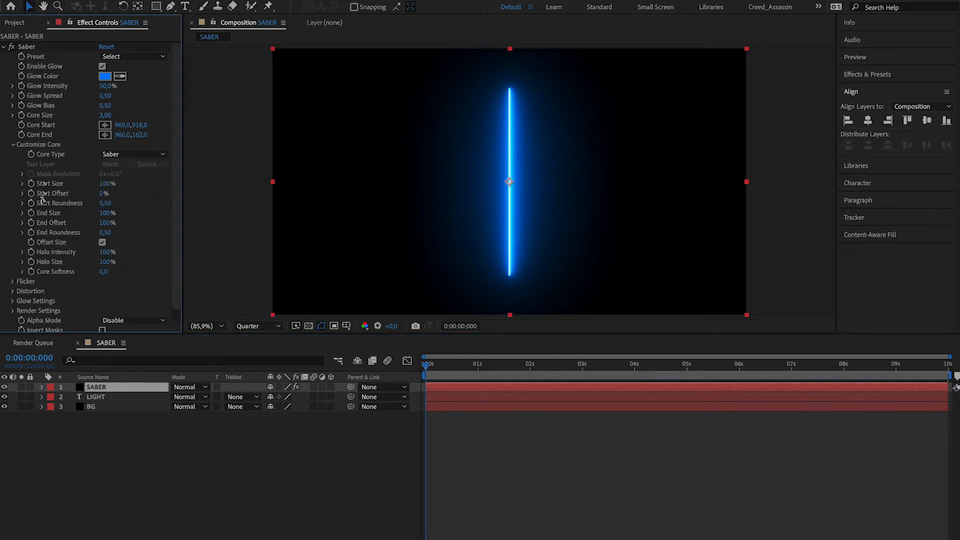
pyautogui.click(149, 156)
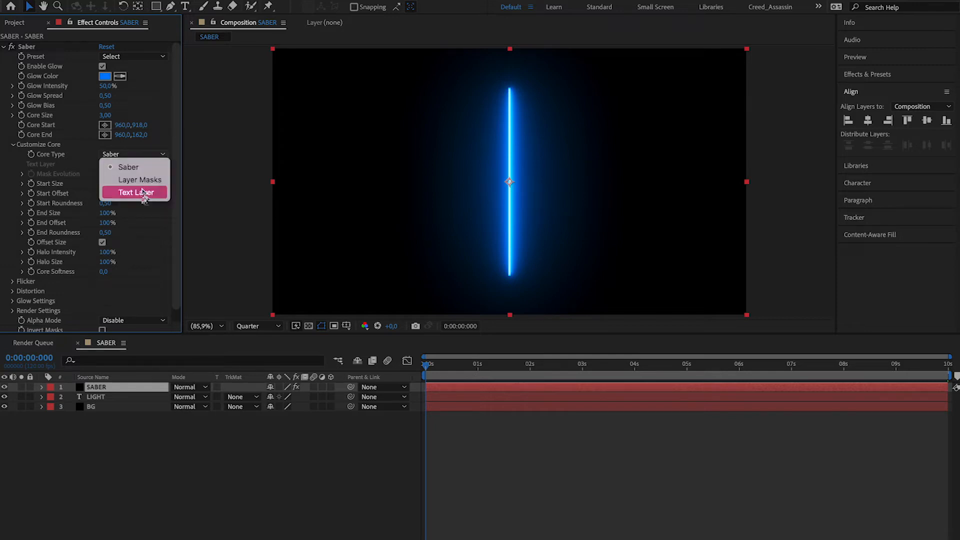
pyautogui.click(141, 194)
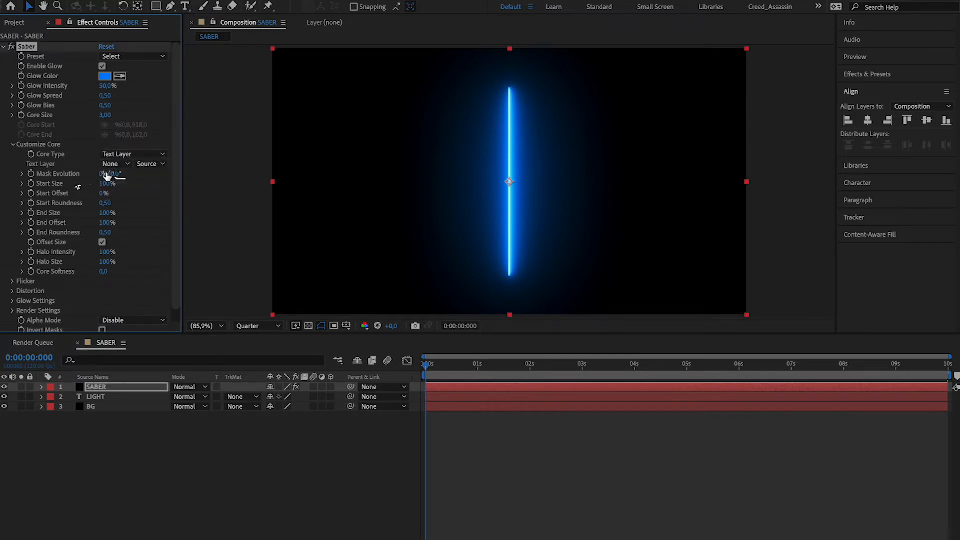
pyautogui.click(121, 164)
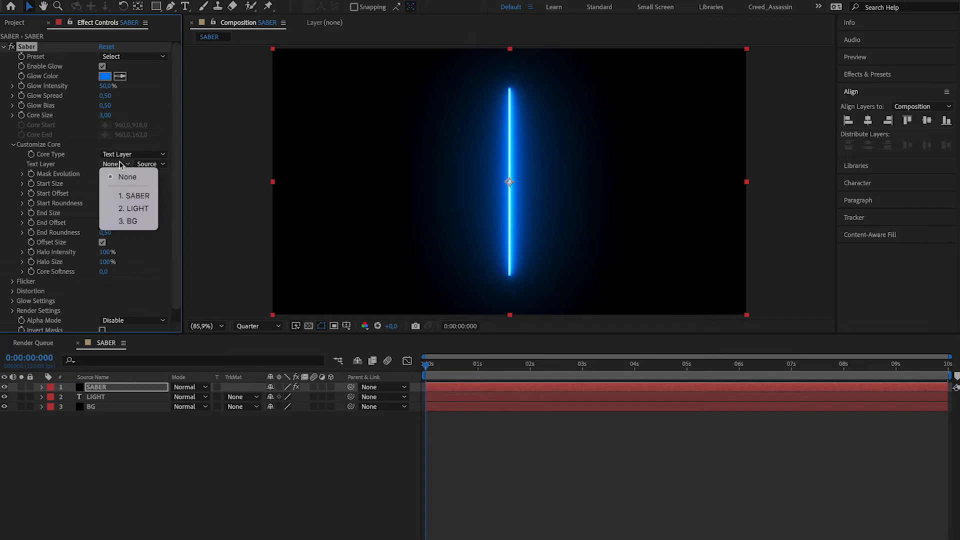
pyautogui.click(137, 214)
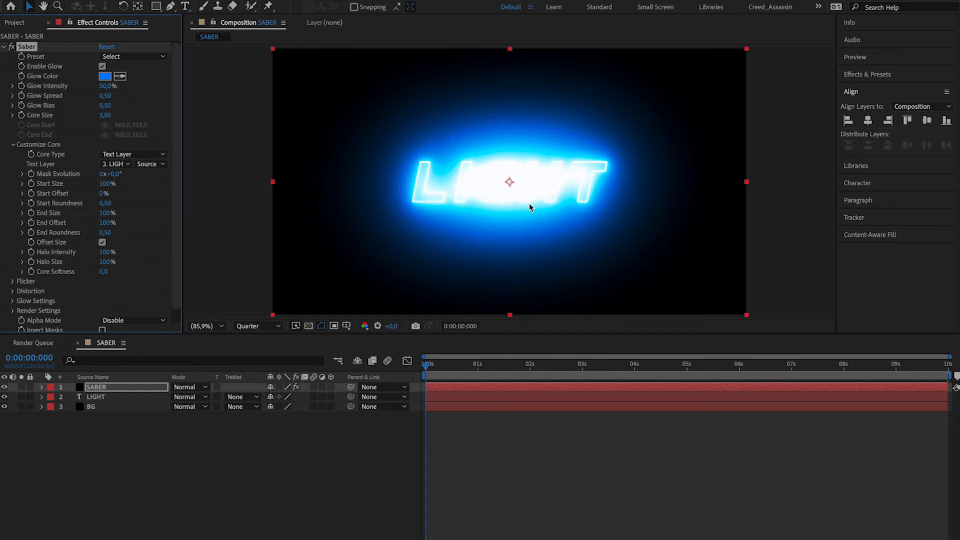
# Step: Set the Saber glow intensity to 20%
pyautogui.moveTo(105, 87); pyautogui.dragTo(97, 87)
pyautogui.click(104, 87)
pyautogui.write('2')
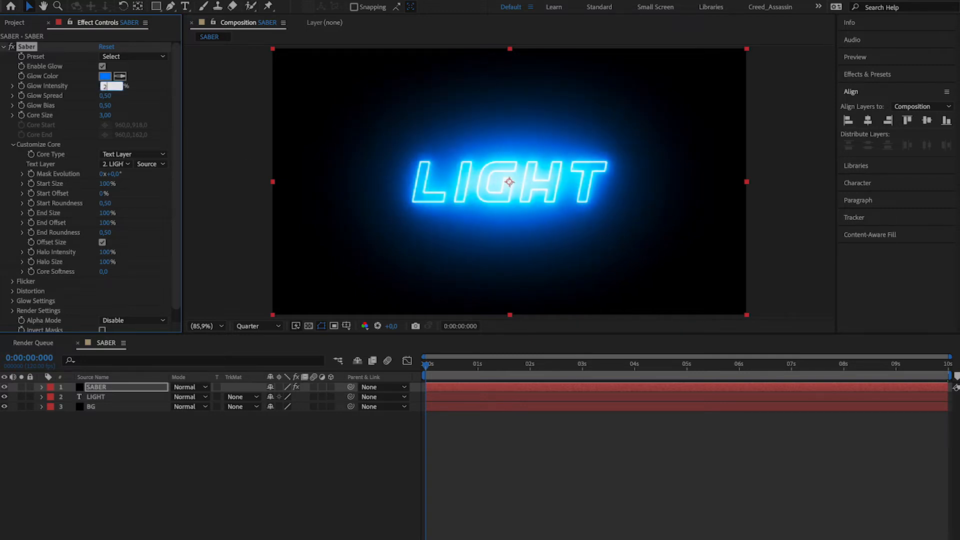
pyautogui.press('Return')
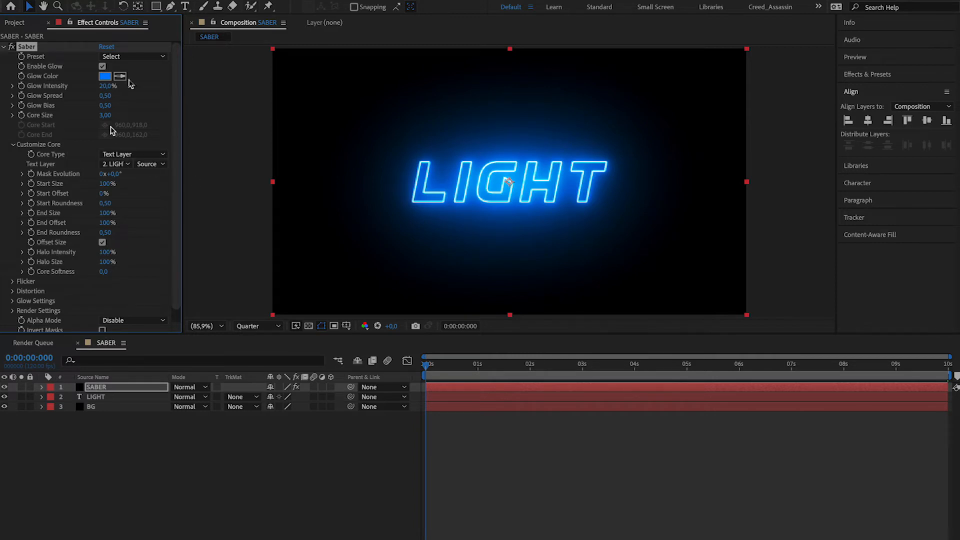
# Step: Apply the Arc Reactor preset to the Saber effect
pyautogui.click(159, 58)
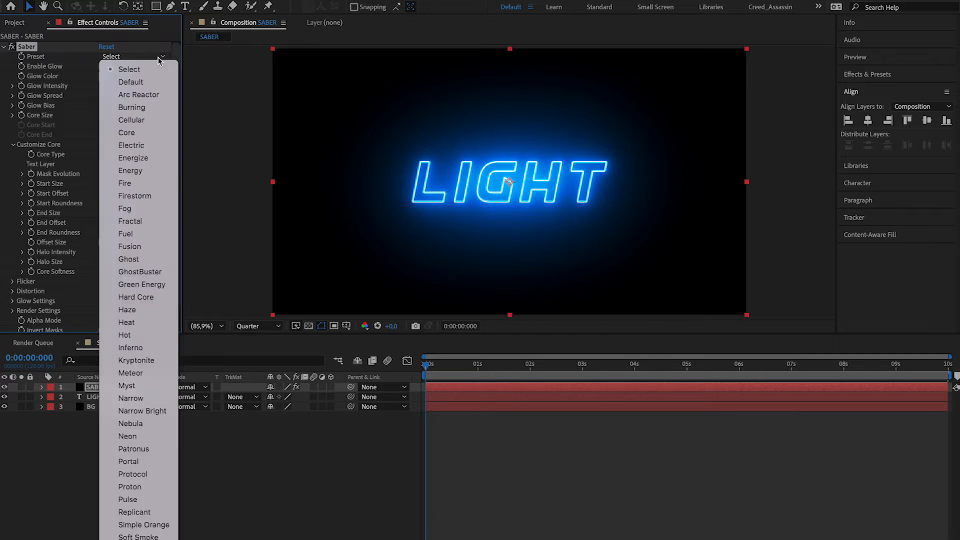
pyautogui.click(165, 96)
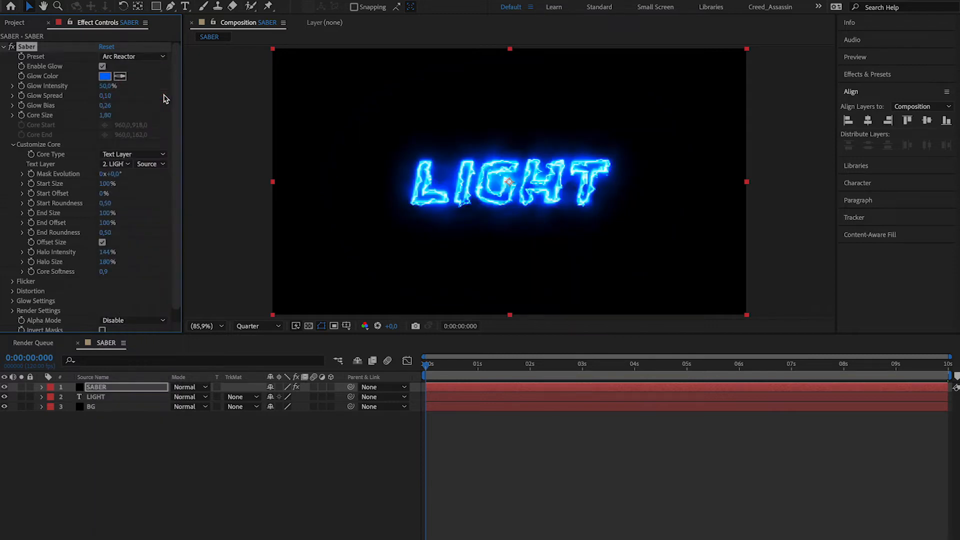
# Step: End the work area at 0:00:01:009 and trim the composition to it
pyautogui.click(481, 376)
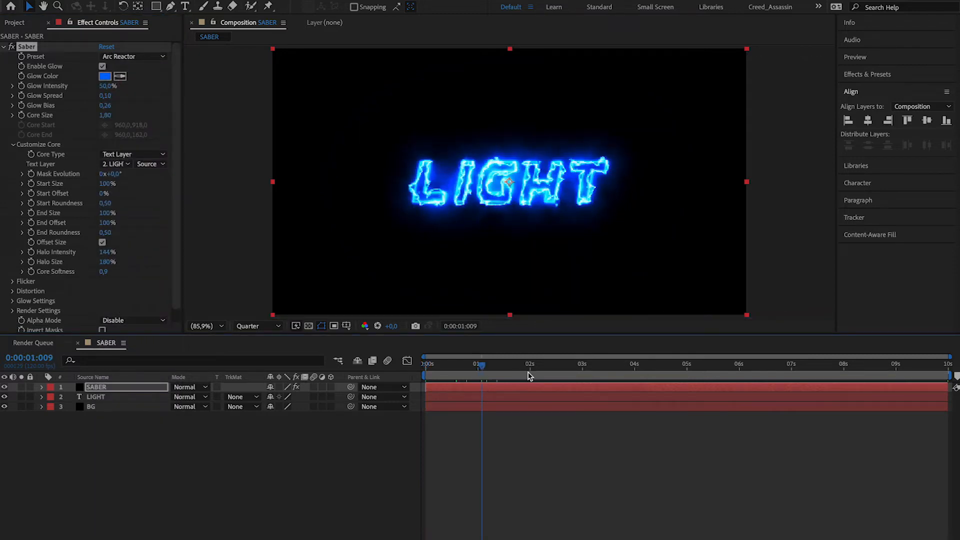
pyautogui.press('n')
pyautogui.rightClick(455, 376)
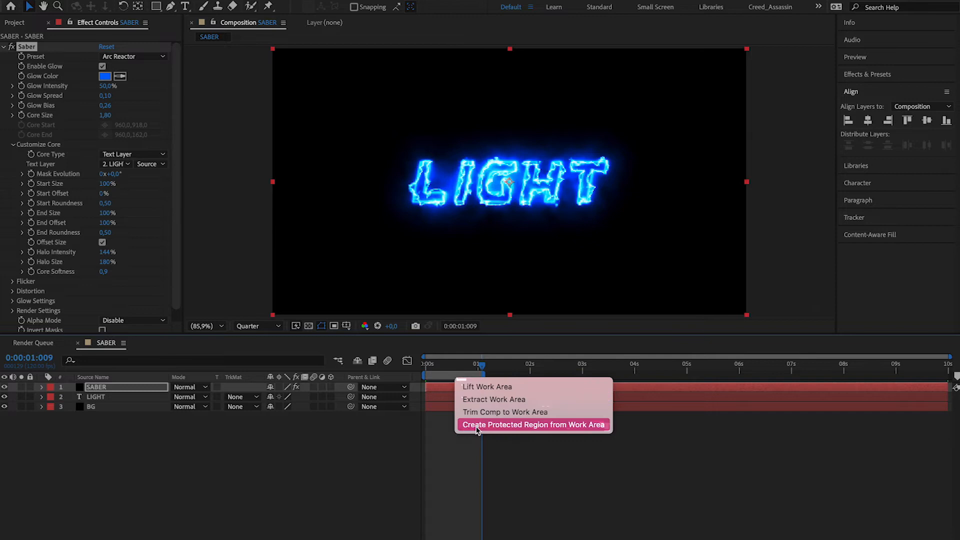
pyautogui.click(487, 413)
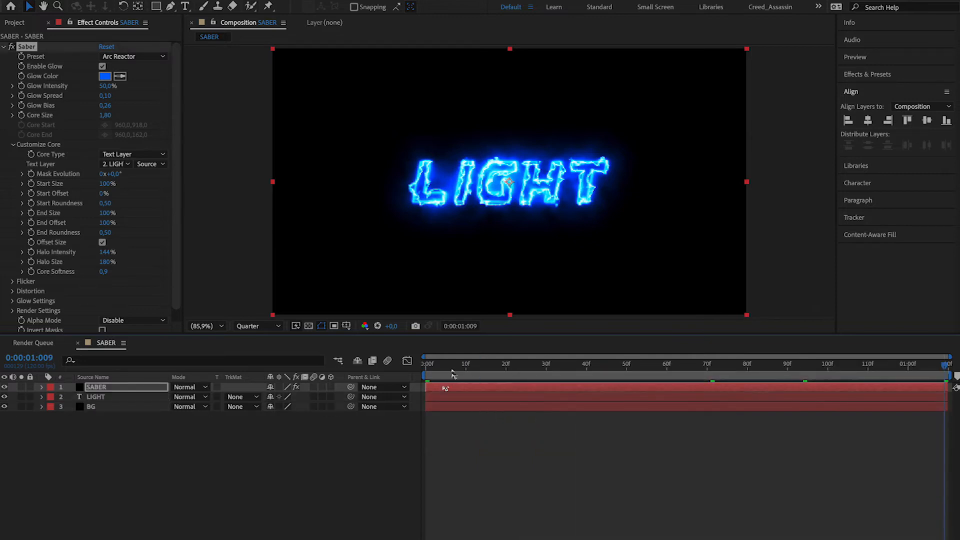
# Step: Play a preview of the Arc Reactor text animation from the start of the composition
pyautogui.press('Home')
pyautogui.press('space')
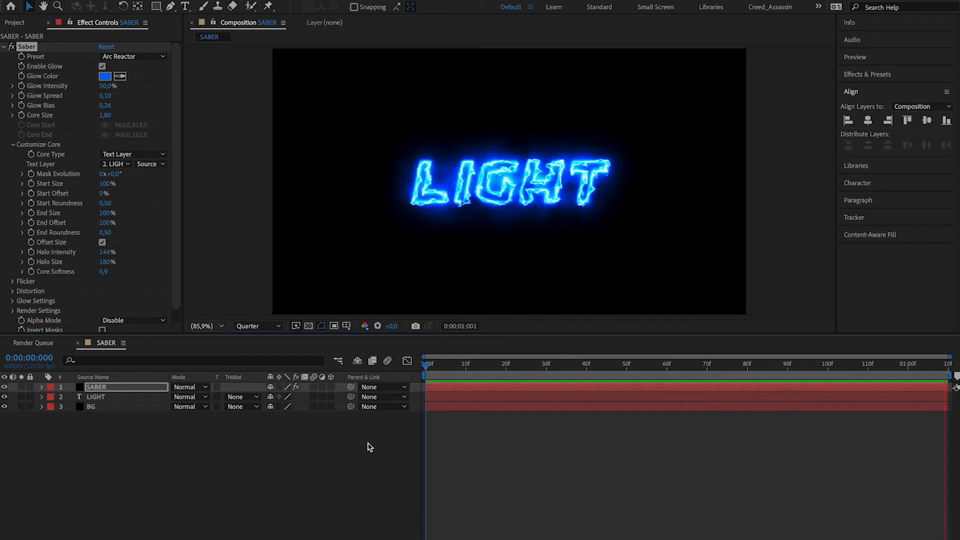
pyautogui.press('space')
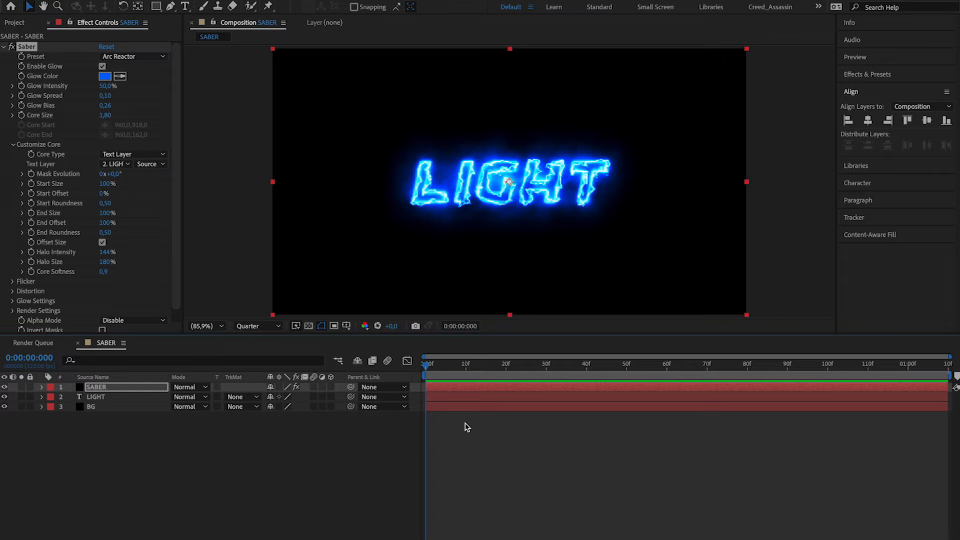
# Step: Set the Saber core's Start Size to 0%
pyautogui.click(105, 184)
pyautogui.write('0')
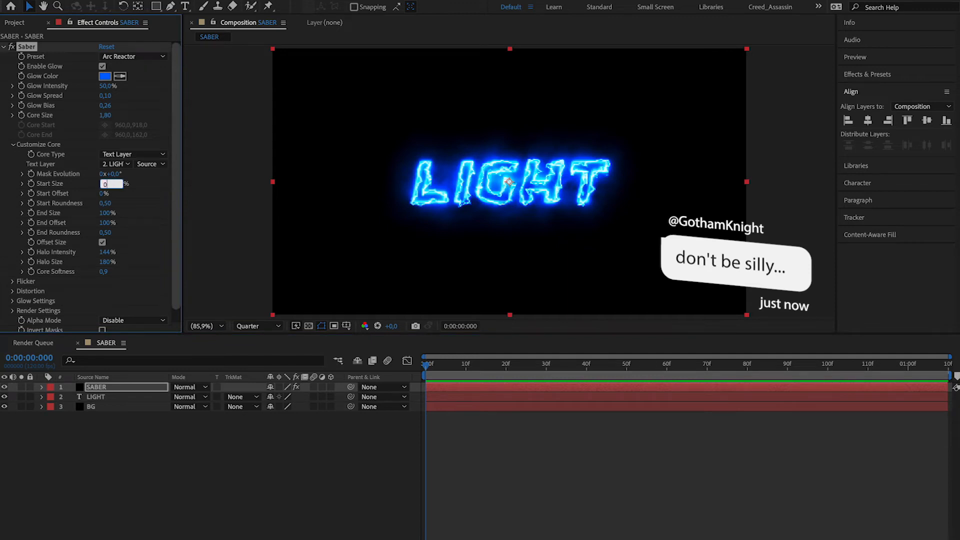
pyautogui.press('Return')
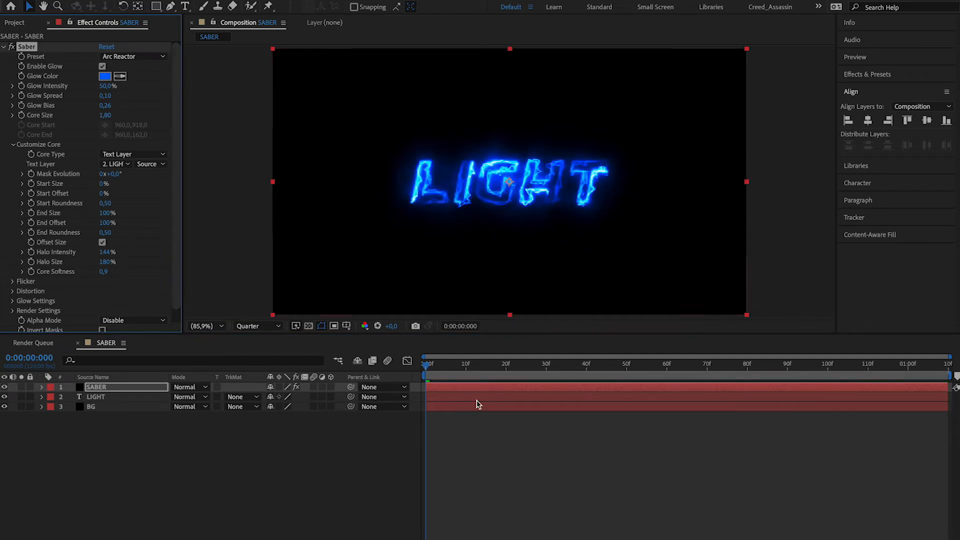
# Step: Scrub through the timeline and play a preview of the LIGHT text with the changed core size
pyautogui.click(466, 368)
pyautogui.moveTo(468, 370); pyautogui.dragTo(549, 370)
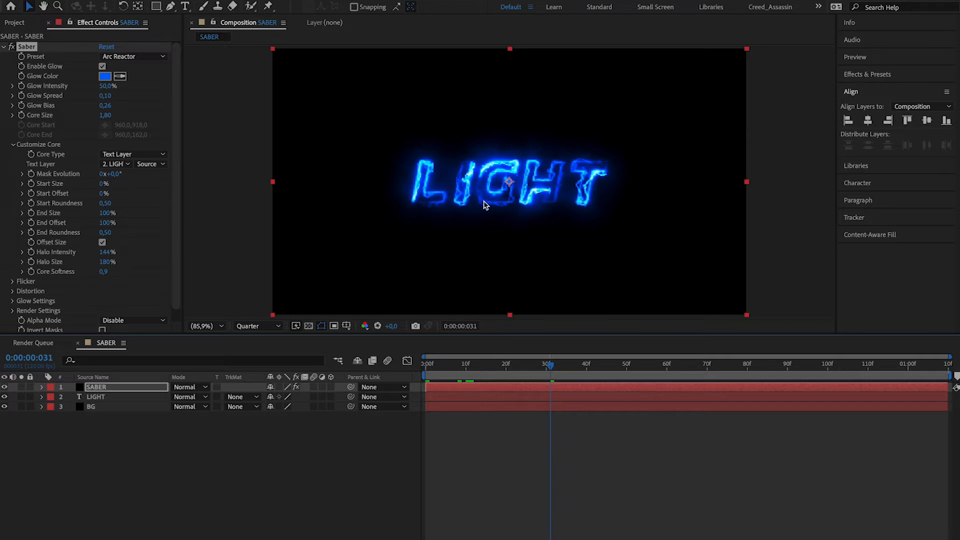
pyautogui.press('space')
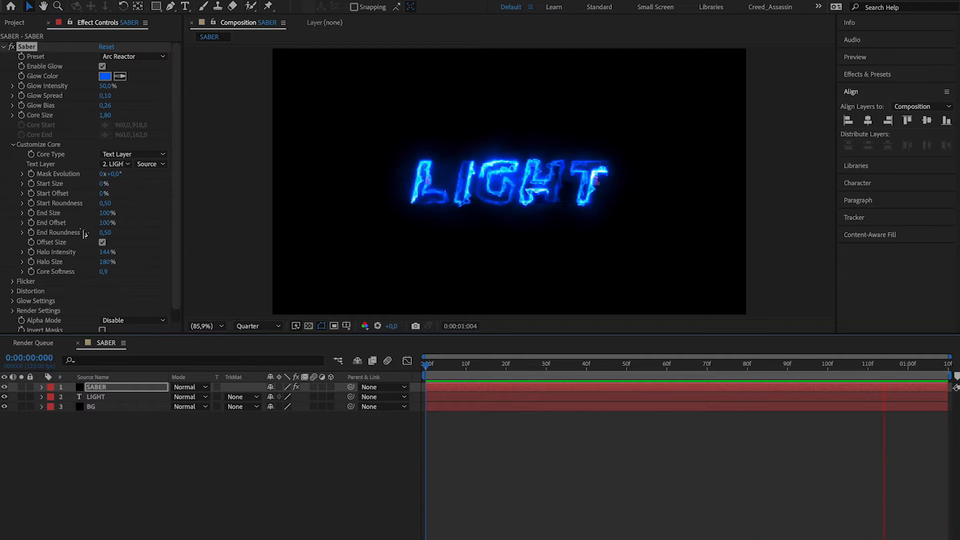
pyautogui.scroll(-1, 81, 231)
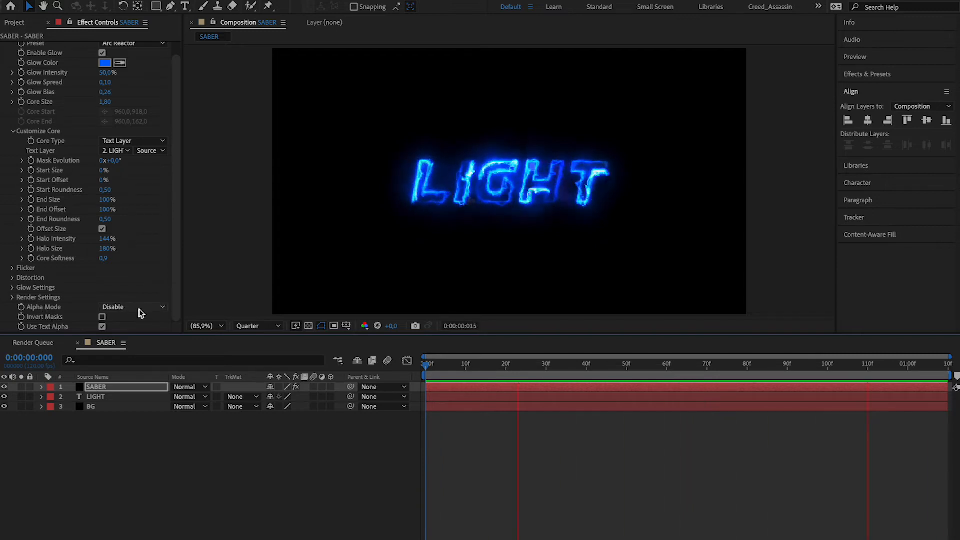
pyautogui.press('space')
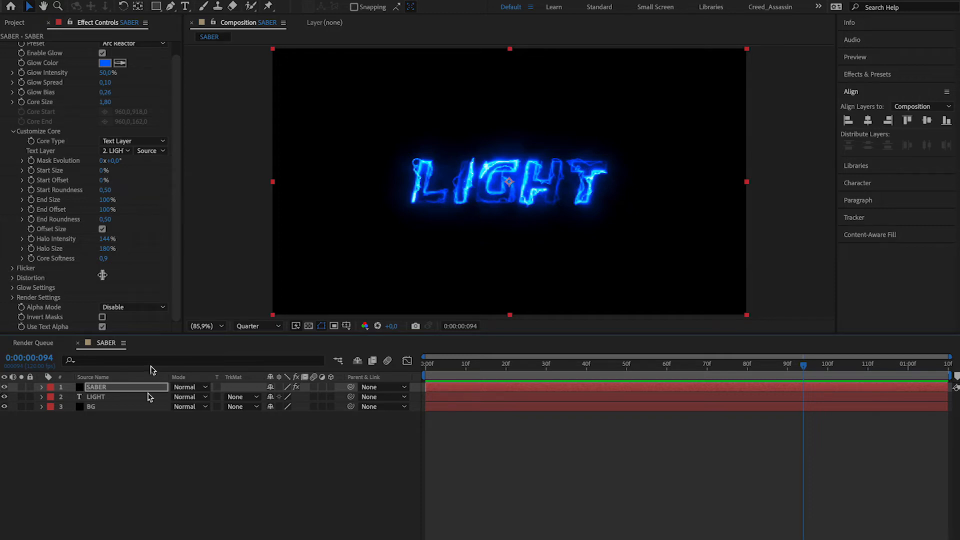
# Step: Compare the Mask Glow and Mask Core alpha modes on the Saber effect and keep Mask Glow
pyautogui.click(158, 307)
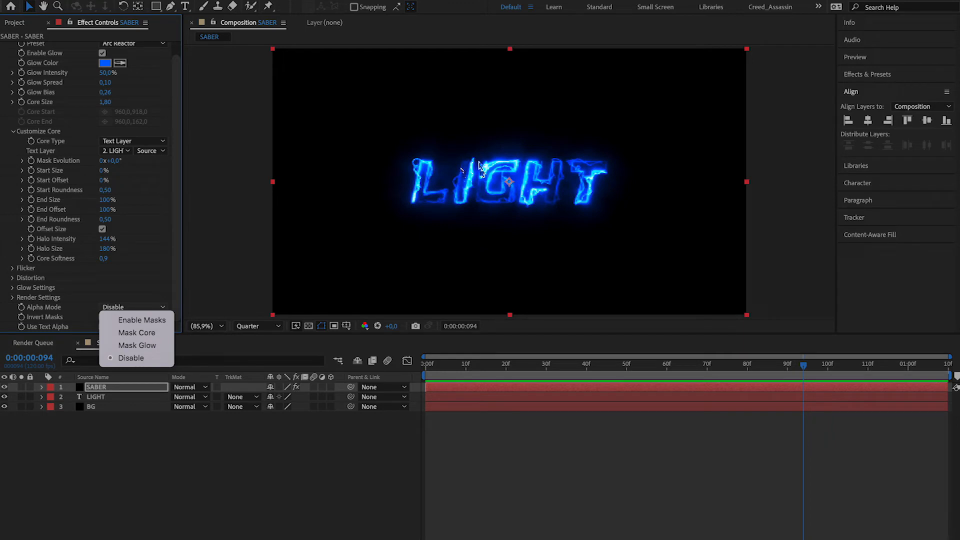
pyautogui.click(136, 346)
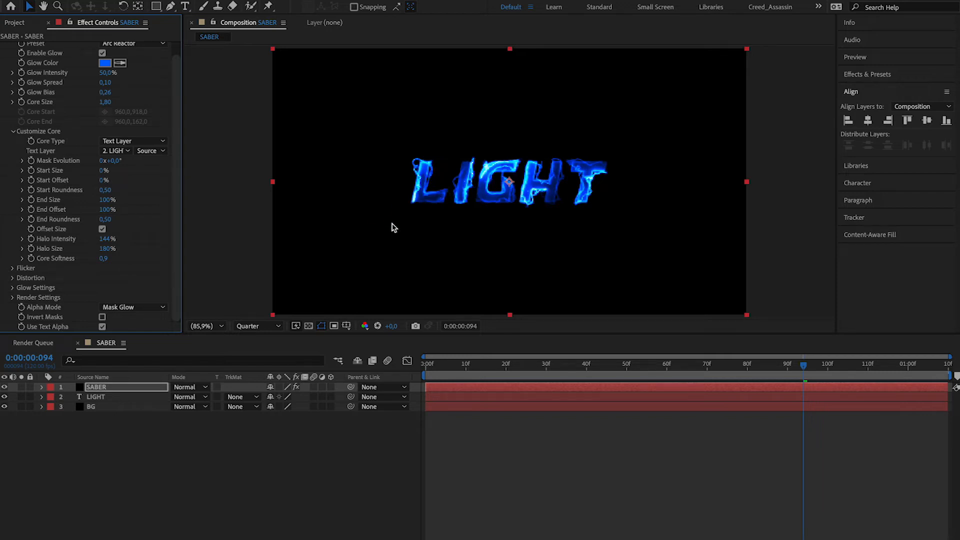
pyautogui.click(138, 309)
pyautogui.click(138, 309)
pyautogui.click(138, 309)
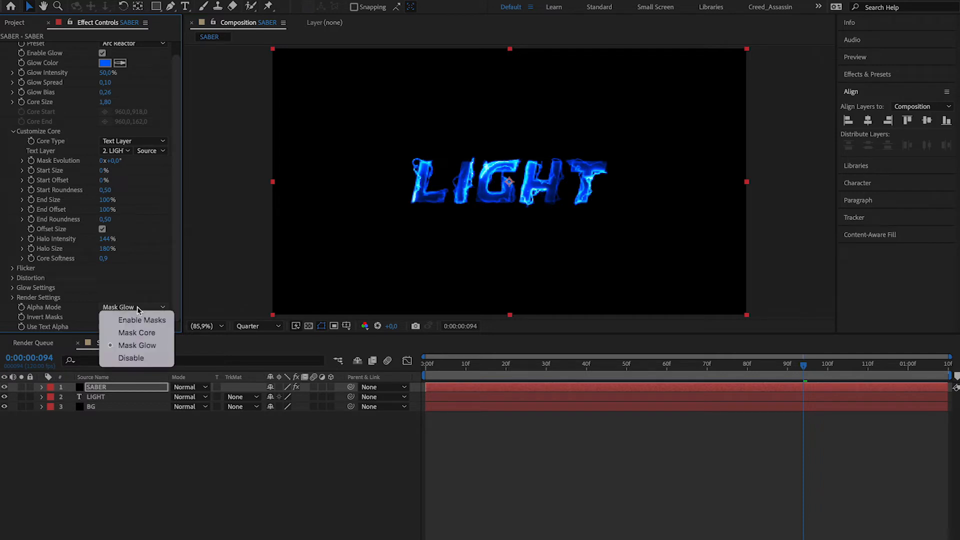
pyautogui.click(136, 332)
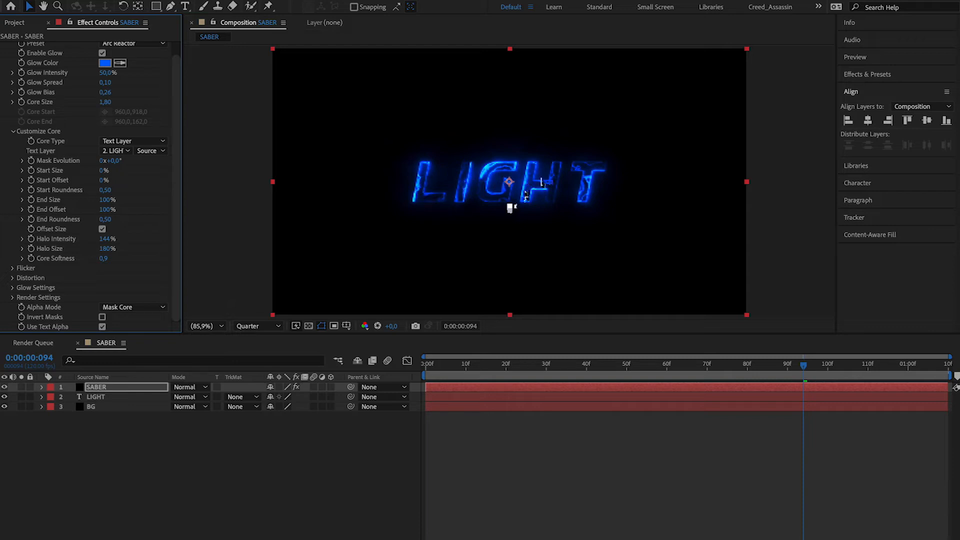
pyautogui.click(135, 307)
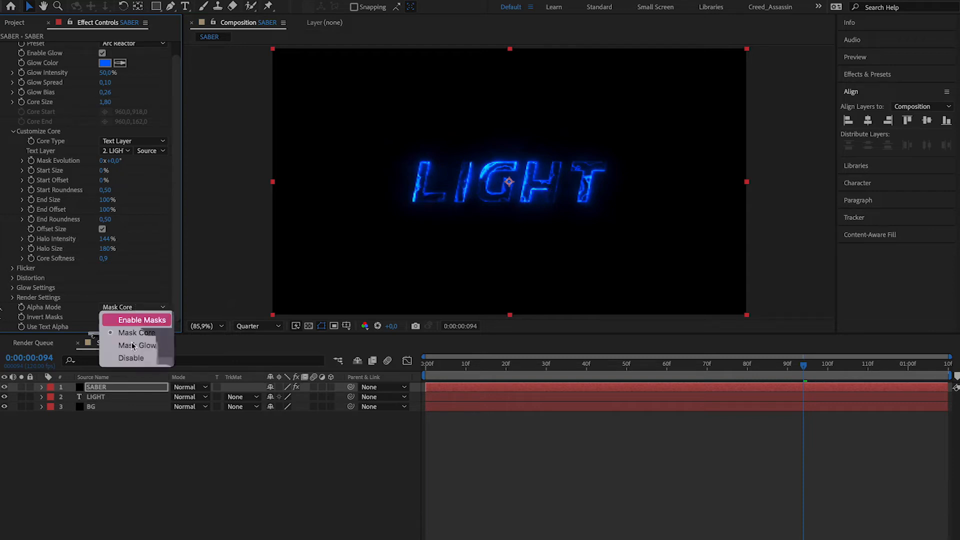
pyautogui.click(154, 346)
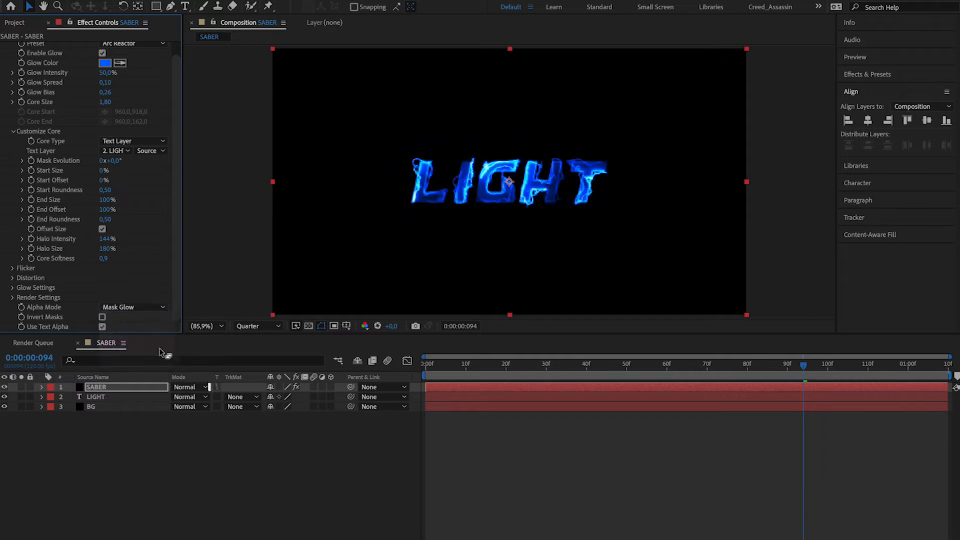
# Step: Try the Mask Core alpha mode on the Saber effect, and set Alpha Mode to Enable Masks
pyautogui.click(133, 307)
pyautogui.click(137, 333)
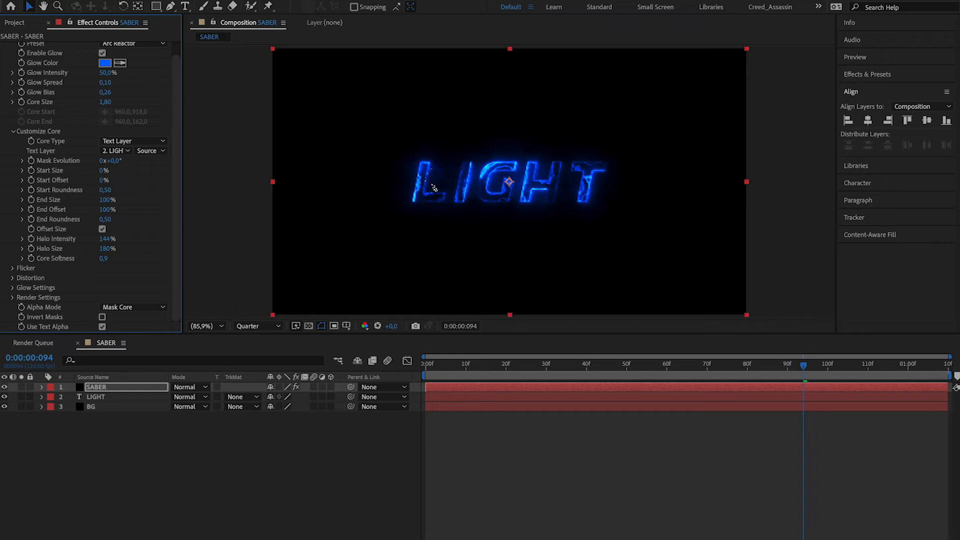
pyautogui.click(146, 307)
pyautogui.click(142, 320)
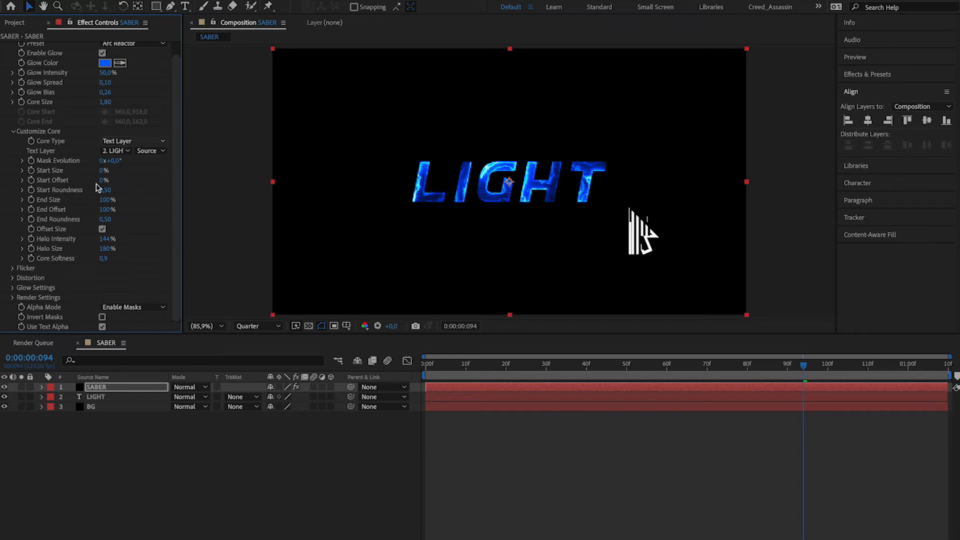
# Step: Set the Saber effect's Glow Intensity to 60%
pyautogui.scroll(1, 42, 202)
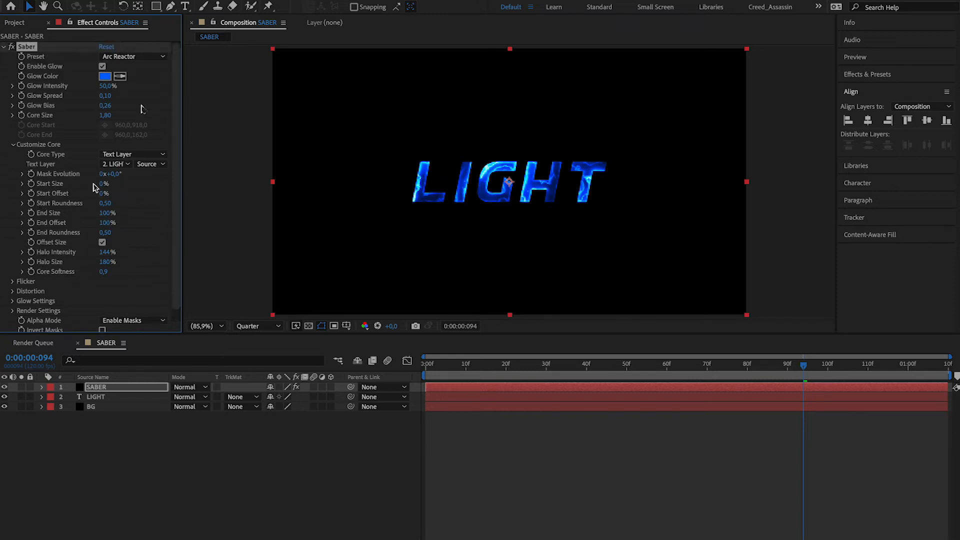
pyautogui.click(107, 86)
pyautogui.press('Return')
pyautogui.click(106, 85)
pyautogui.write('60')
pyautogui.press('Return')
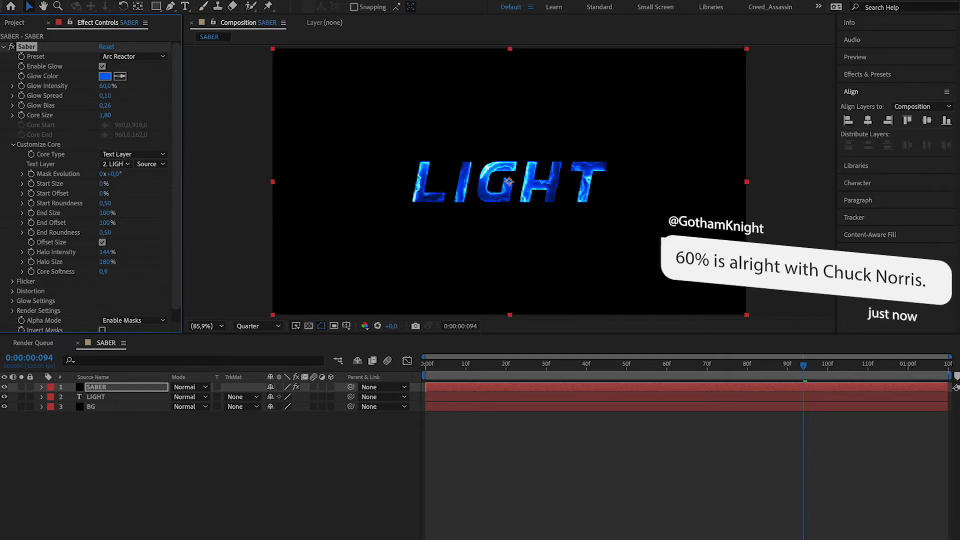
# Step: Scrub through the timeline and preview the LIGHT text with the changed alpha mode and glow intensity
pyautogui.moveTo(522, 362); pyautogui.dragTo(403, 365)
pyautogui.moveTo(490, 362); pyautogui.dragTo(674, 370)
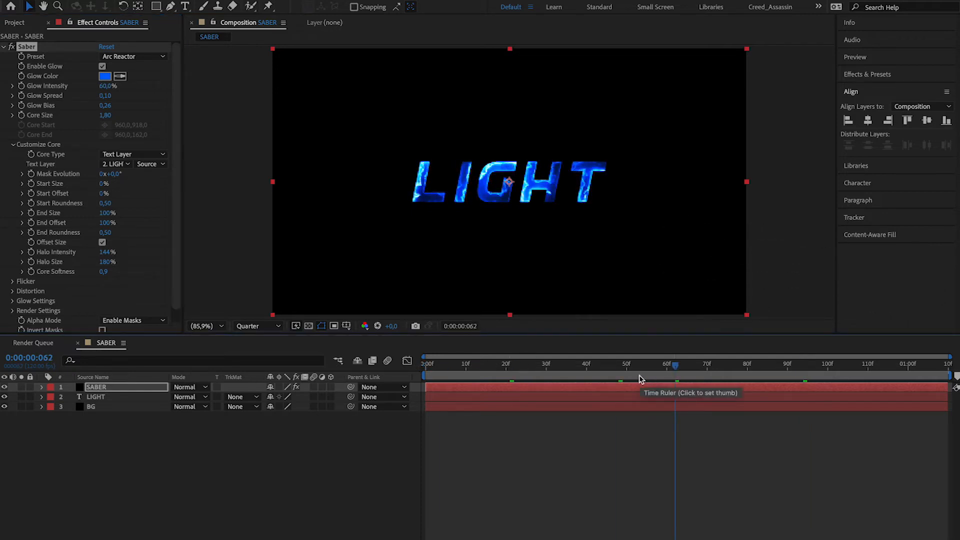
pyautogui.press('Home')
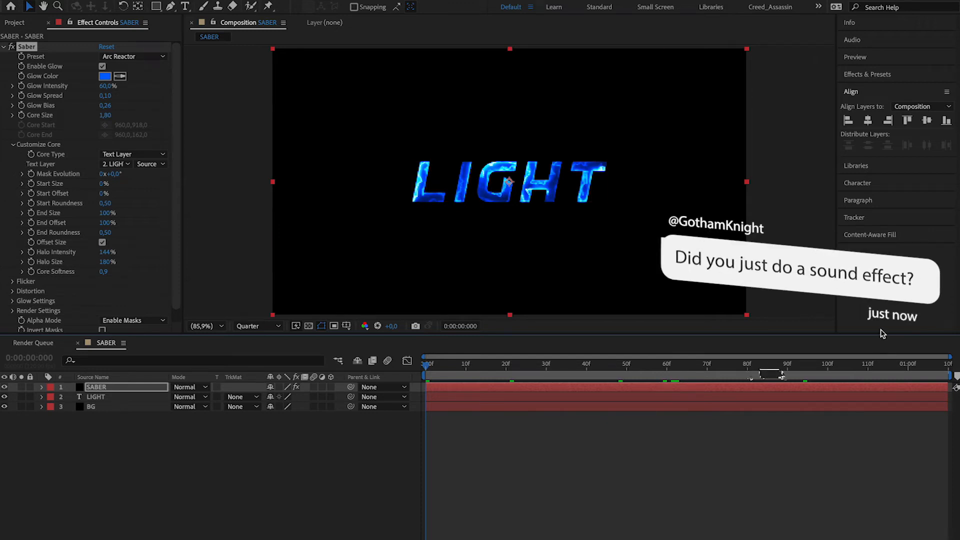
pyautogui.press('space')
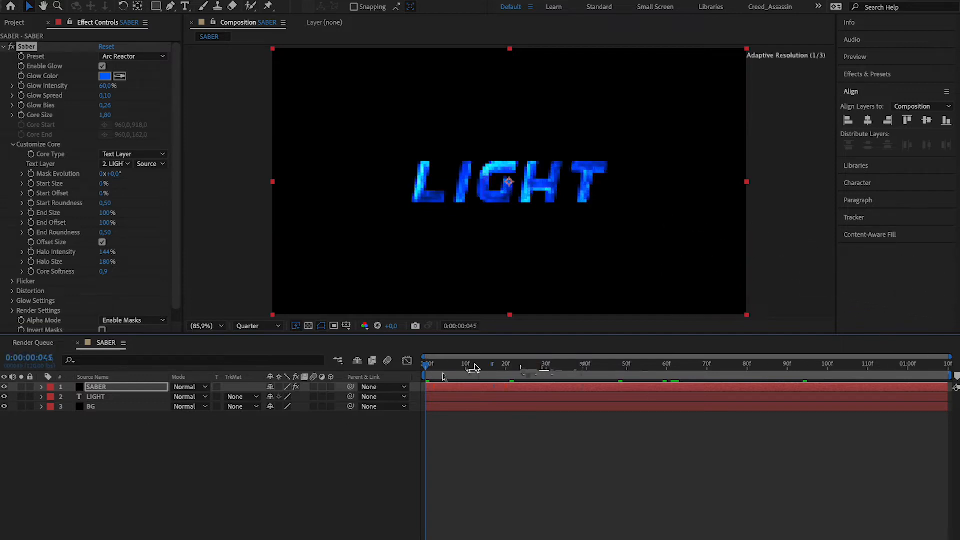
pyautogui.press('space')
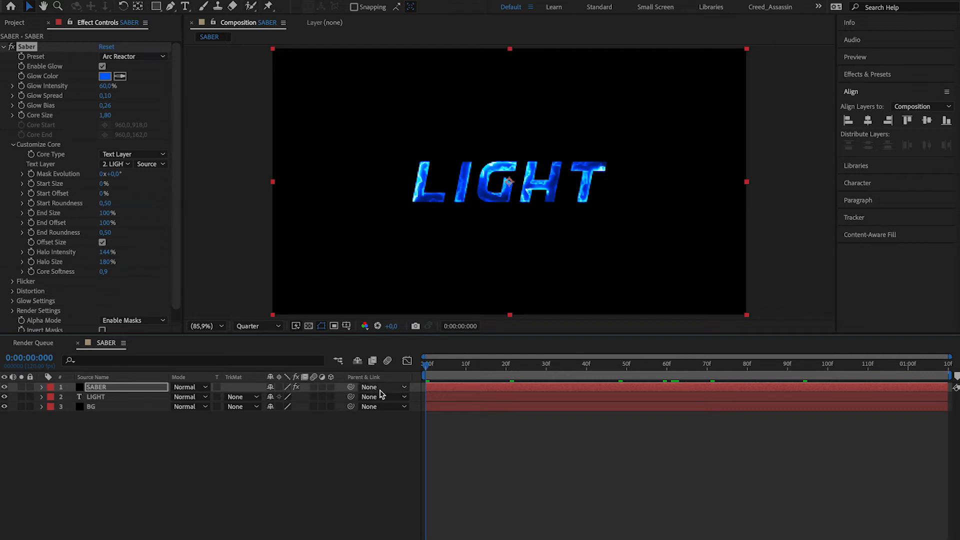
pyautogui.press('space')
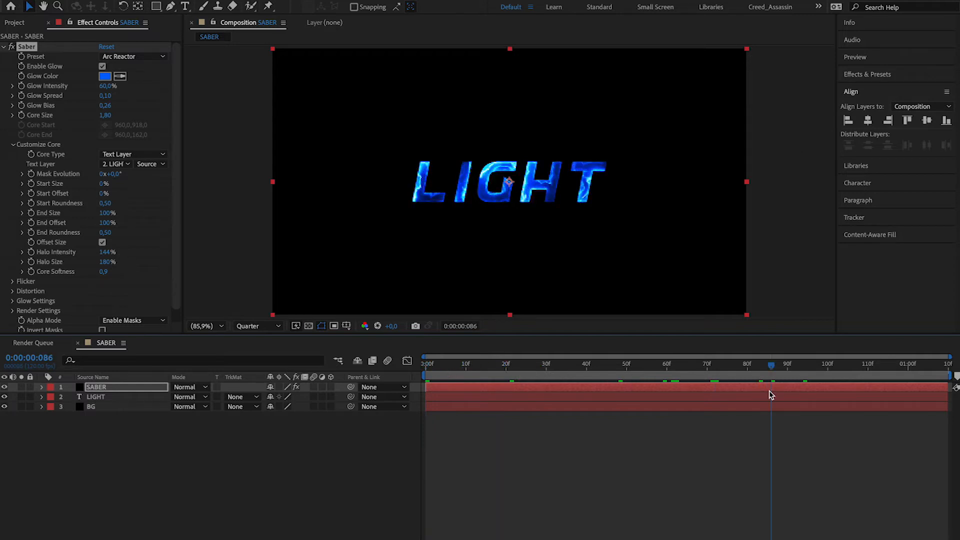
pyautogui.moveTo(770, 370); pyautogui.dragTo(555, 450)
# Step: Animate the Saber core's Start Offset from 100% at the first frame to 0% at 01:00f
pyautogui.press('Home')
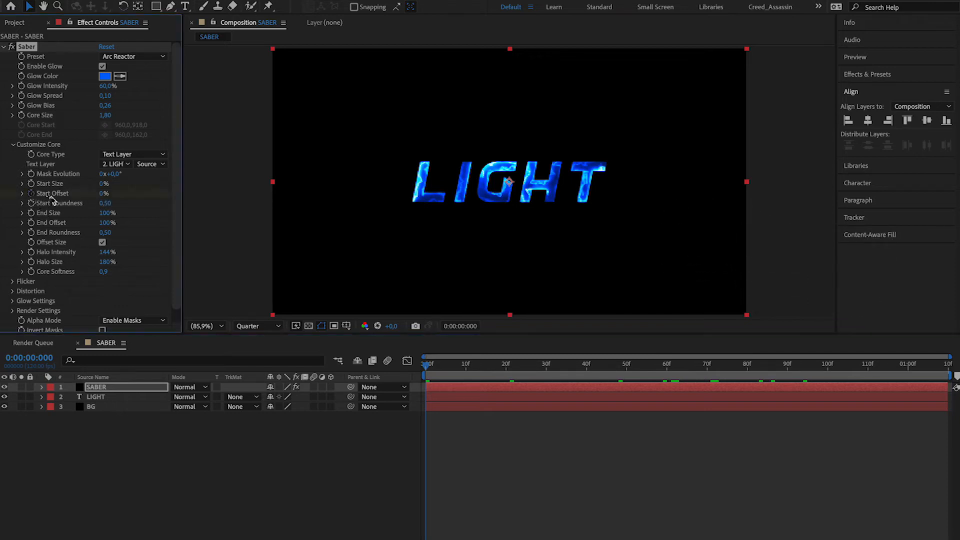
pyautogui.press('u')
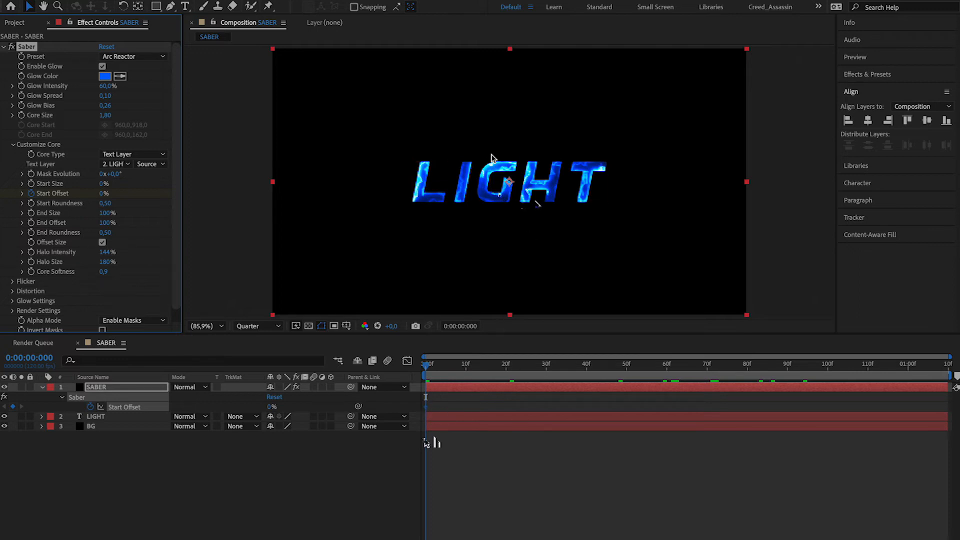
pyautogui.moveTo(426, 407); pyautogui.dragTo(911, 406)
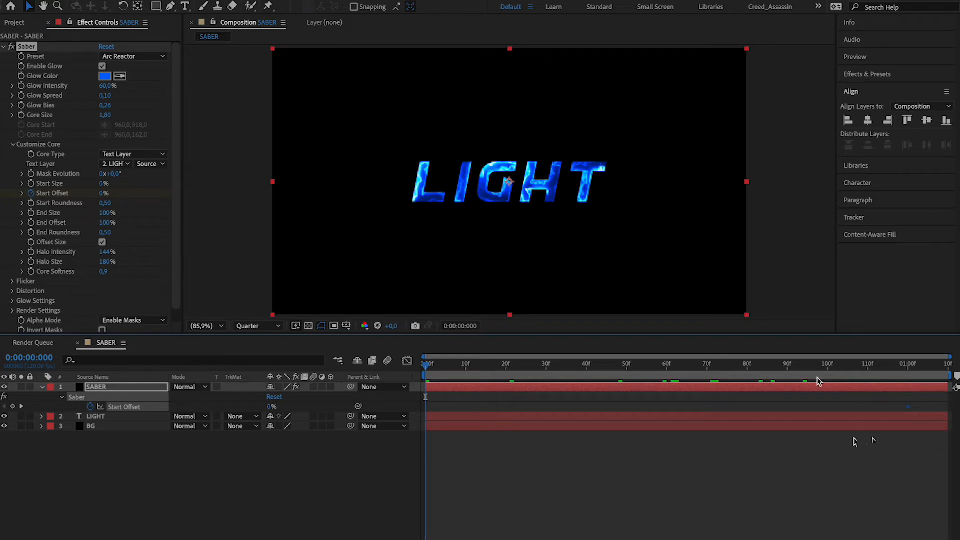
pyautogui.click(103, 193)
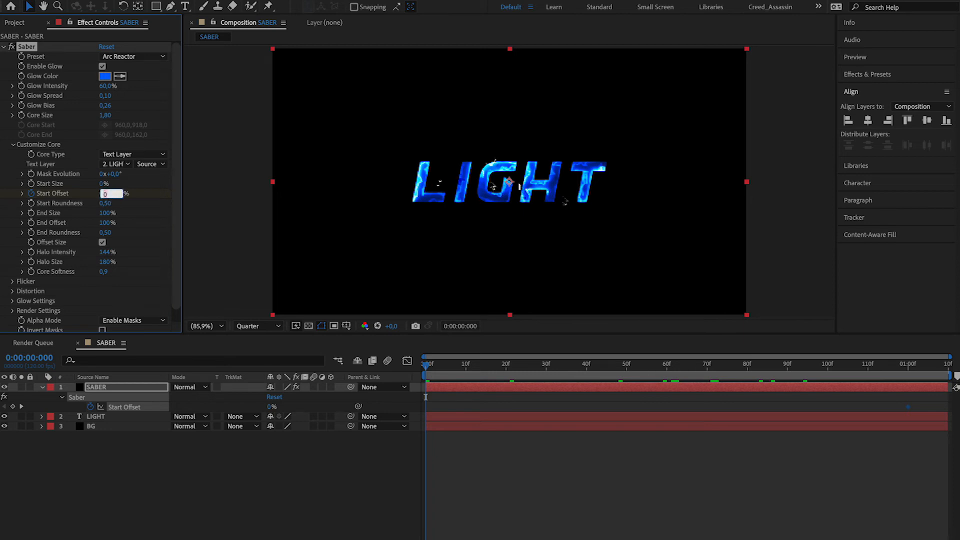
pyautogui.write('100')
pyautogui.press('Return')
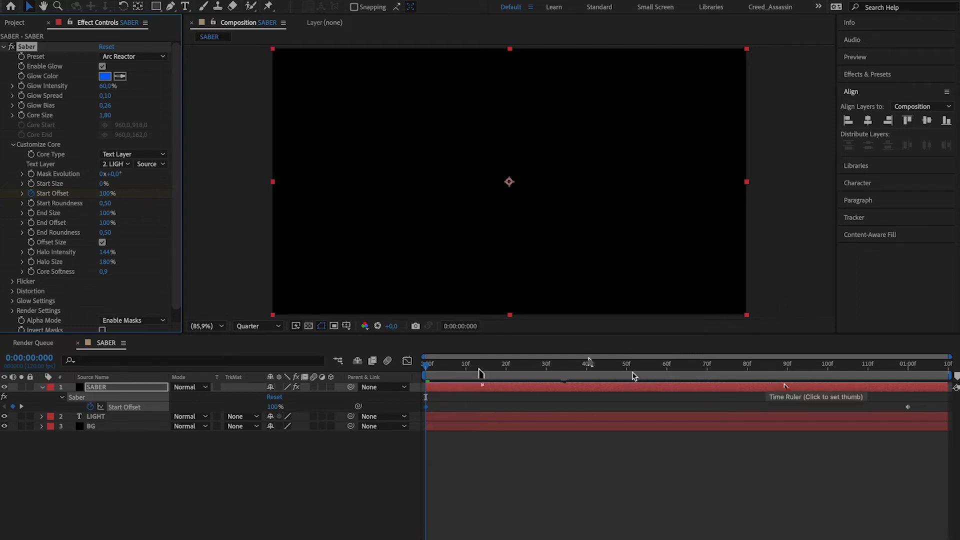
# Step: Scrub and play the timeline to check the Start Offset reveal of the LIGHT text
pyautogui.click(908, 370)
pyautogui.moveTo(907, 370); pyautogui.dragTo(894, 372)
pyautogui.press('space')
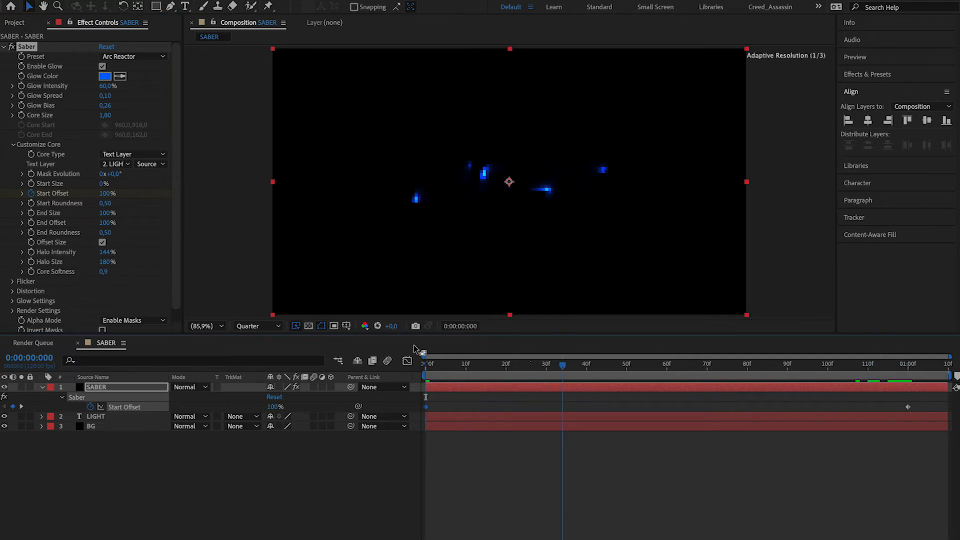
pyautogui.press('space')
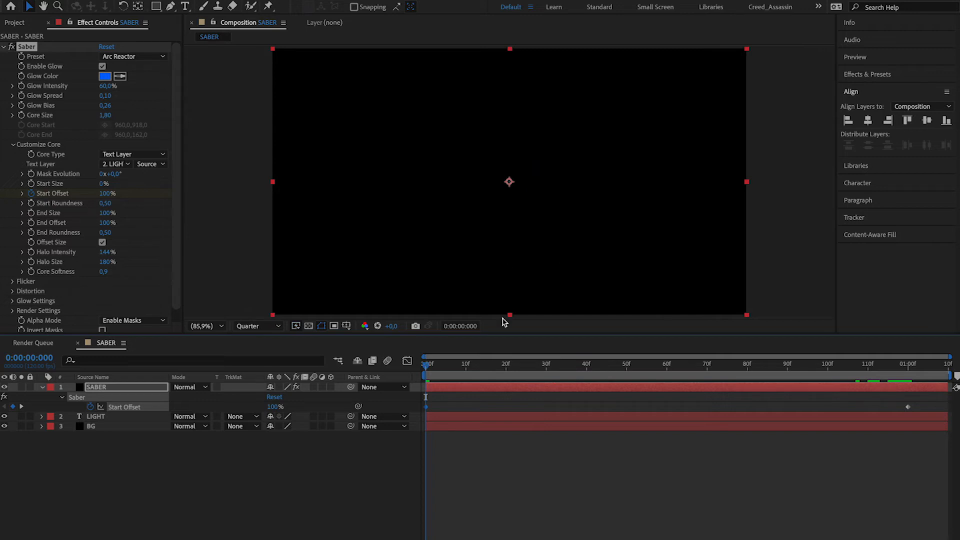
pyautogui.click(431, 369)
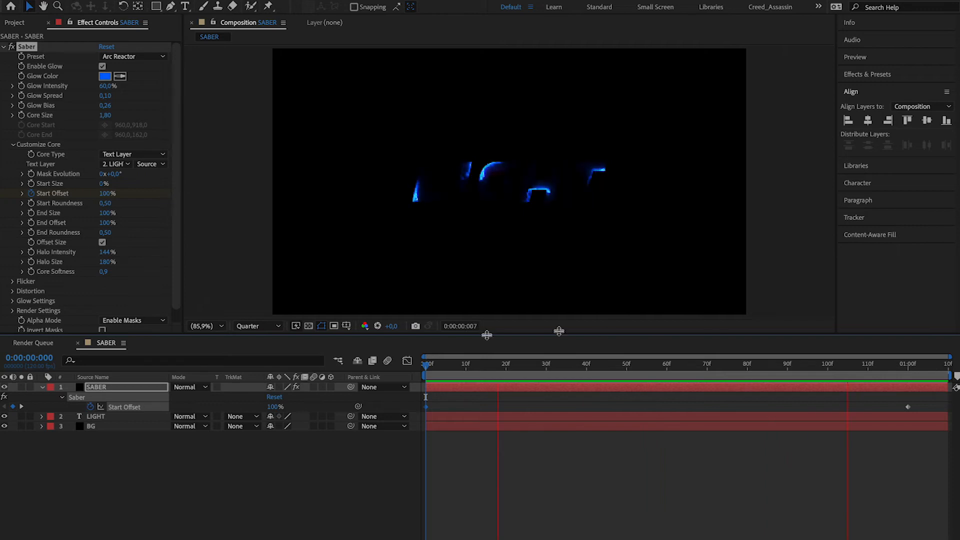
pyautogui.moveTo(559, 372); pyautogui.dragTo(706, 395)
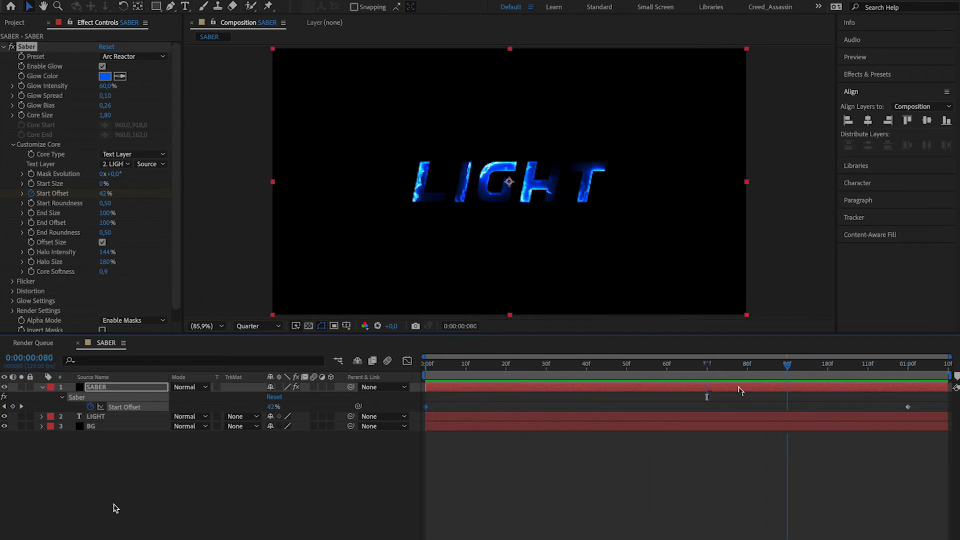
# Step: Duplicate the SABER layer and change the copy's Glow Color to bright red
pyautogui.click(116, 502)
pyautogui.click(122, 387)
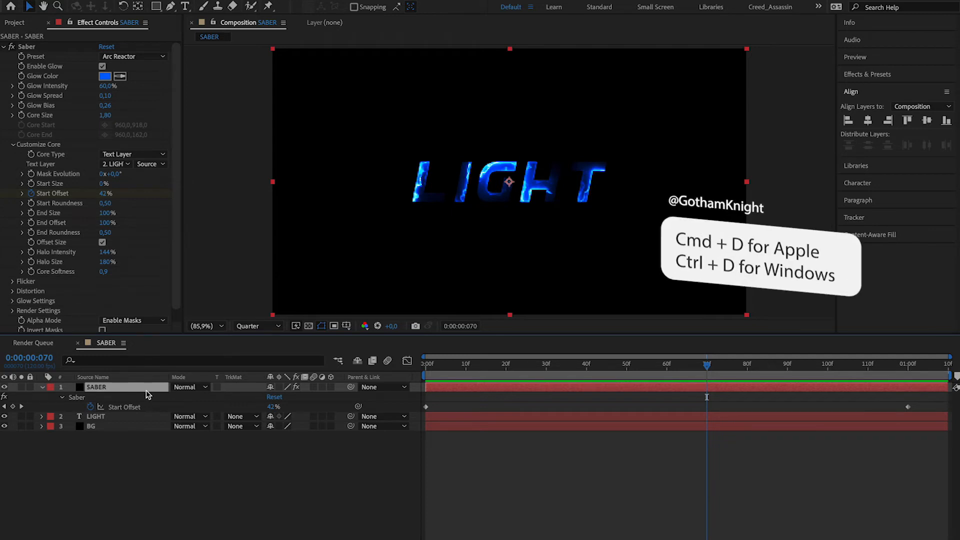
pyautogui.hotkey('ctrl', 'd')
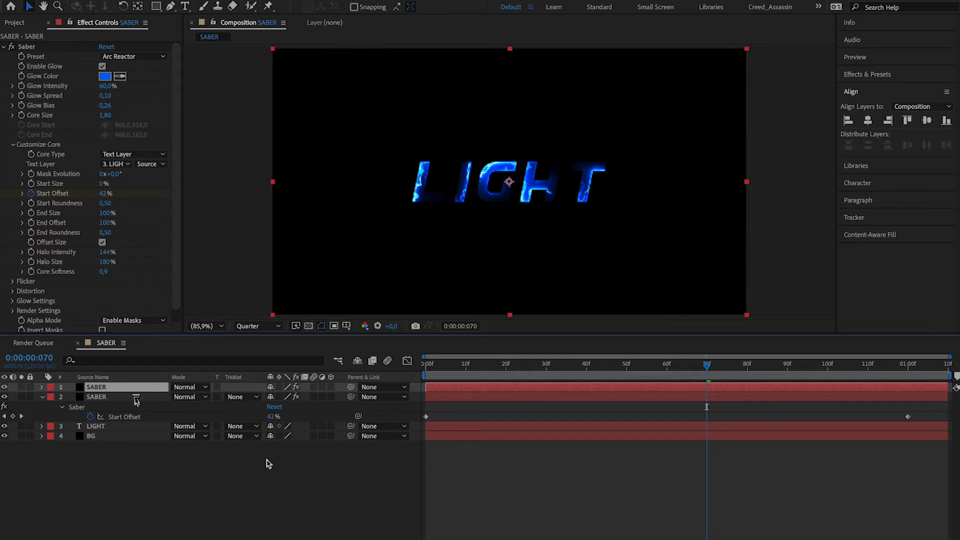
pyautogui.click(105, 76)
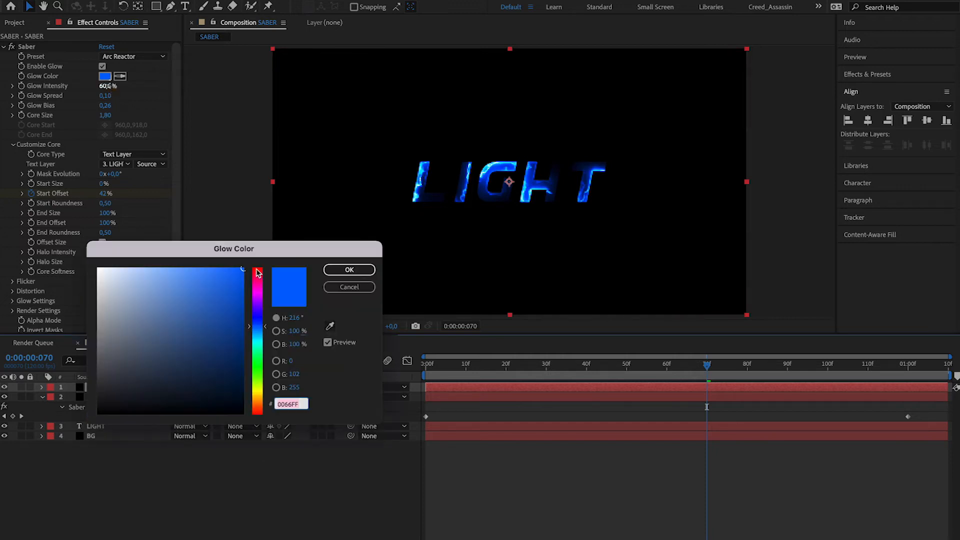
pyautogui.click(269, 346)
pyautogui.moveTo(269, 337); pyautogui.dragTo(260, 411)
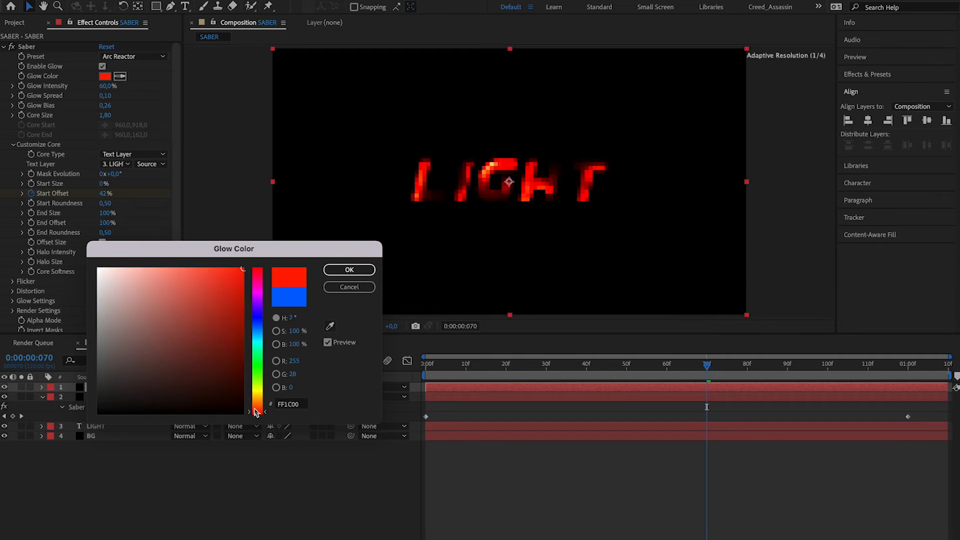
pyautogui.click(349, 269)
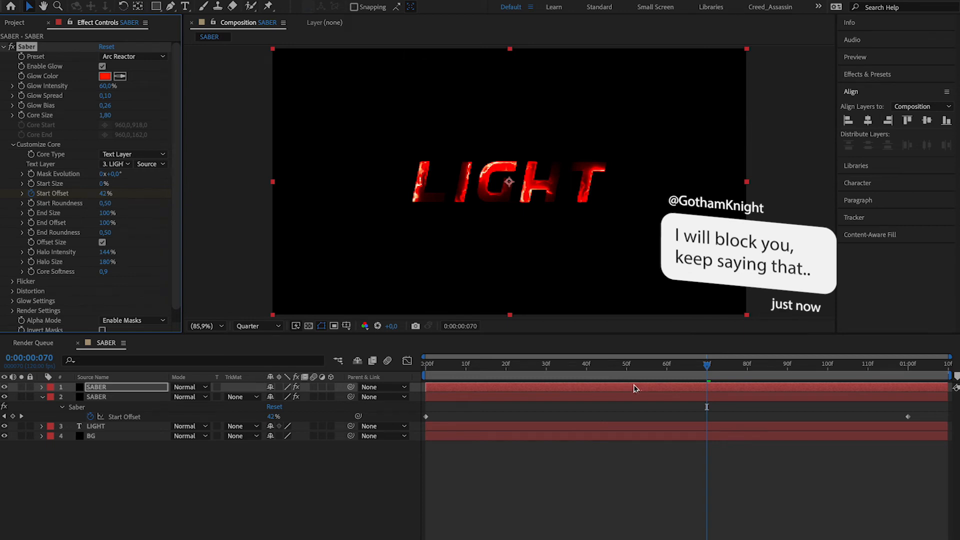
# Step: Preview the red text and set the blending mode of the red SABER layer to Screen
pyautogui.press('space')
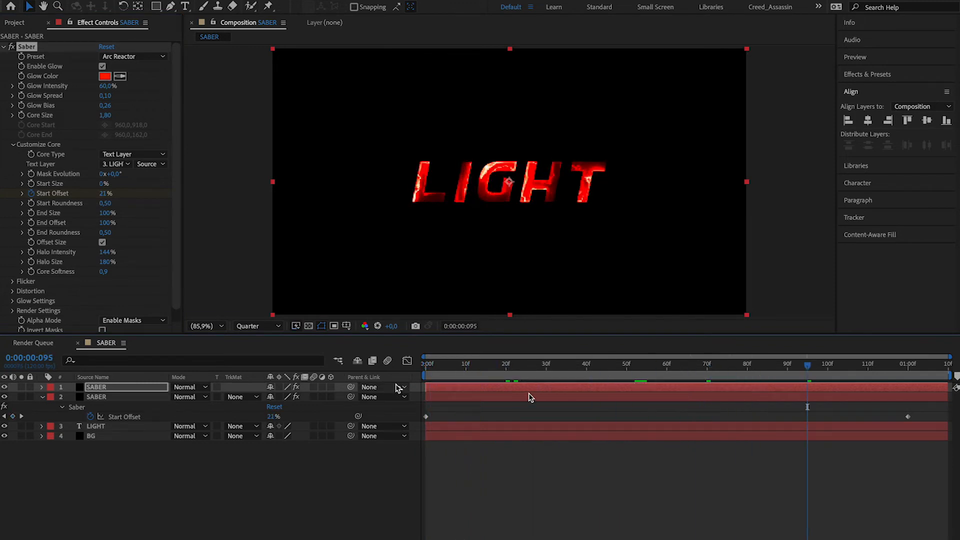
pyautogui.click(113, 389)
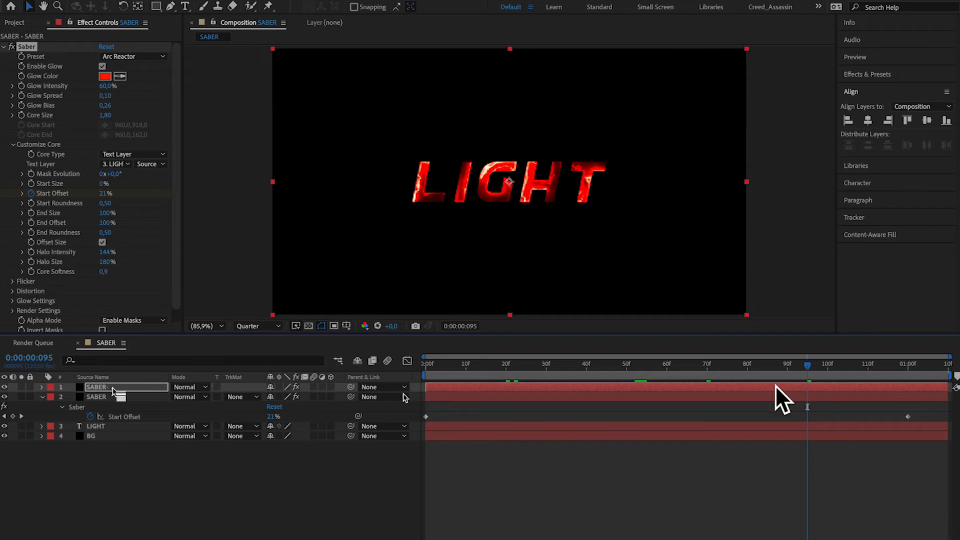
pyautogui.moveTo(806, 367); pyautogui.dragTo(562, 369)
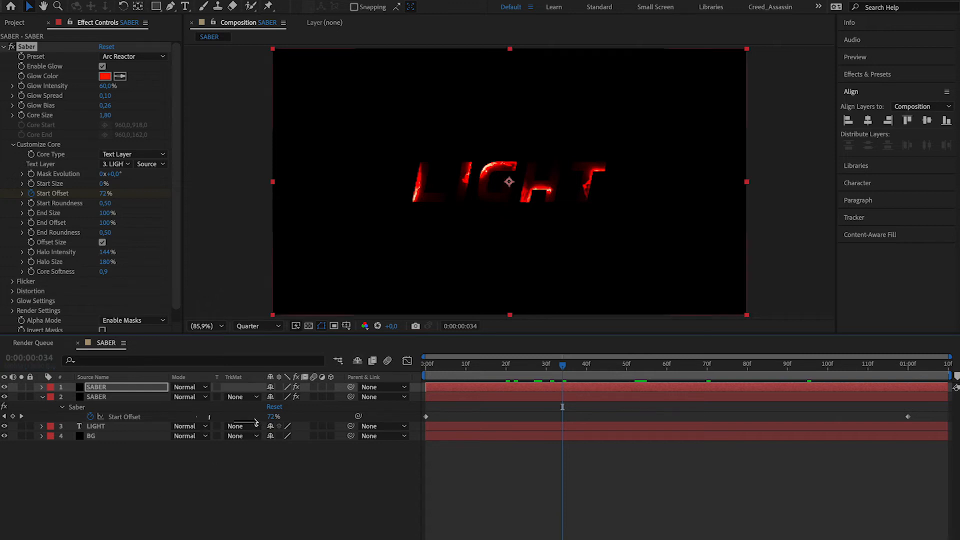
pyautogui.click(193, 394)
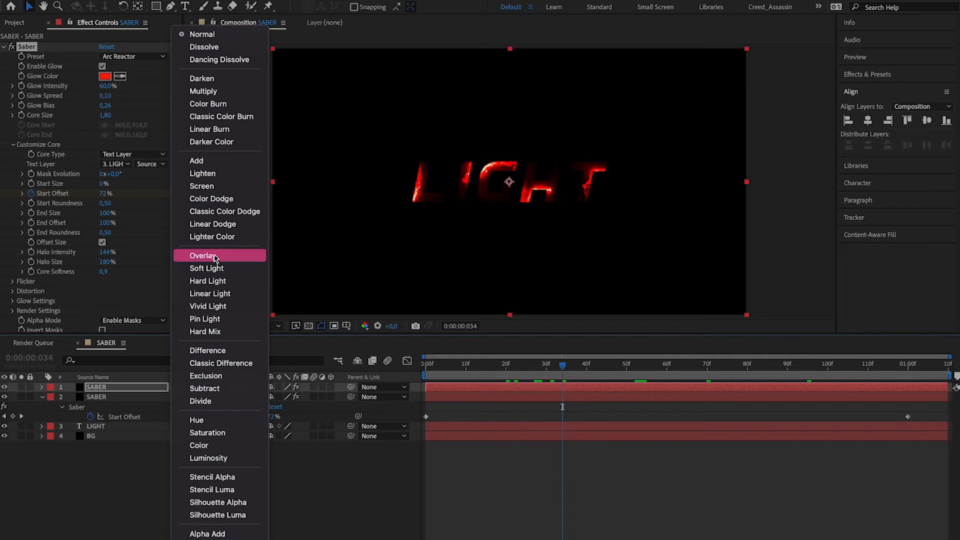
pyautogui.click(216, 188)
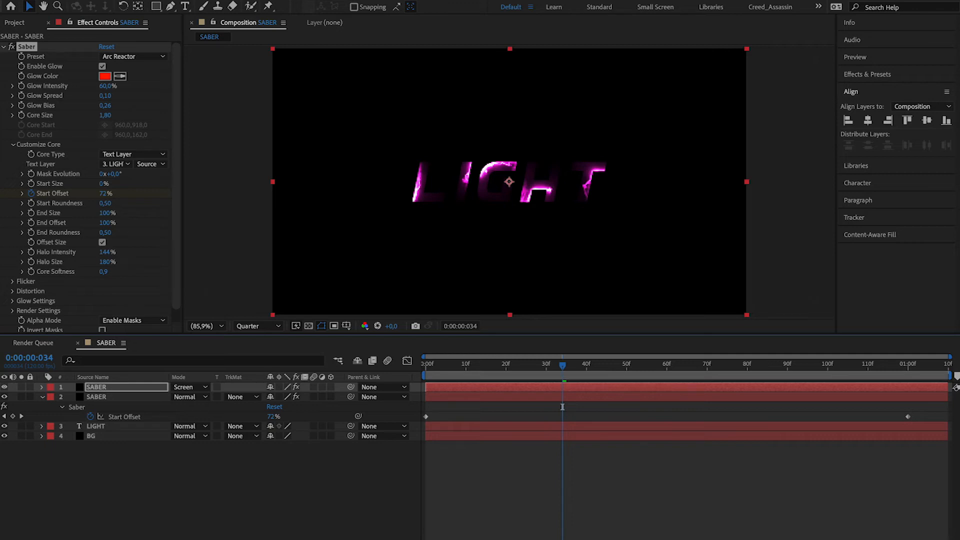
# Step: Compare the settings of the two SABER layers and scrub through the timeline to check the blended colours
pyautogui.click(121, 398)
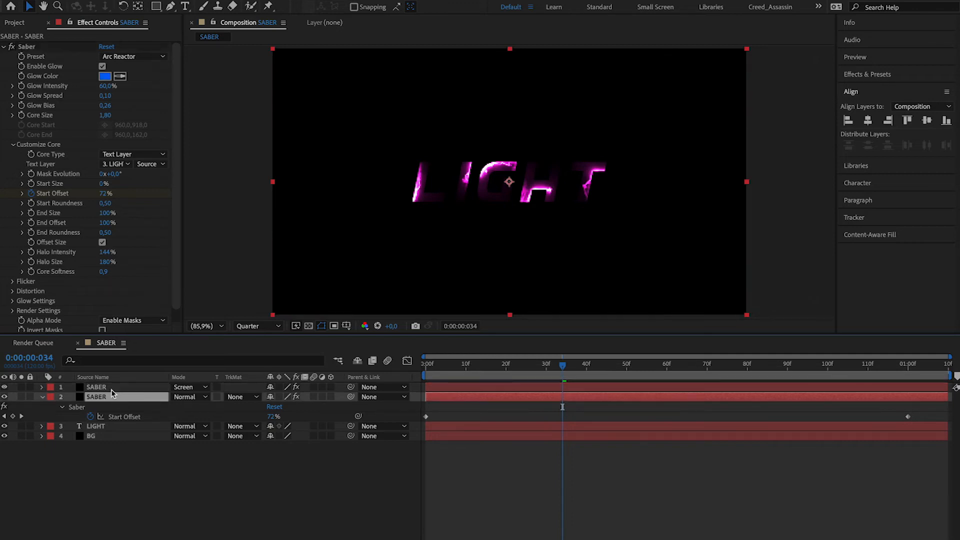
pyautogui.click(118, 388)
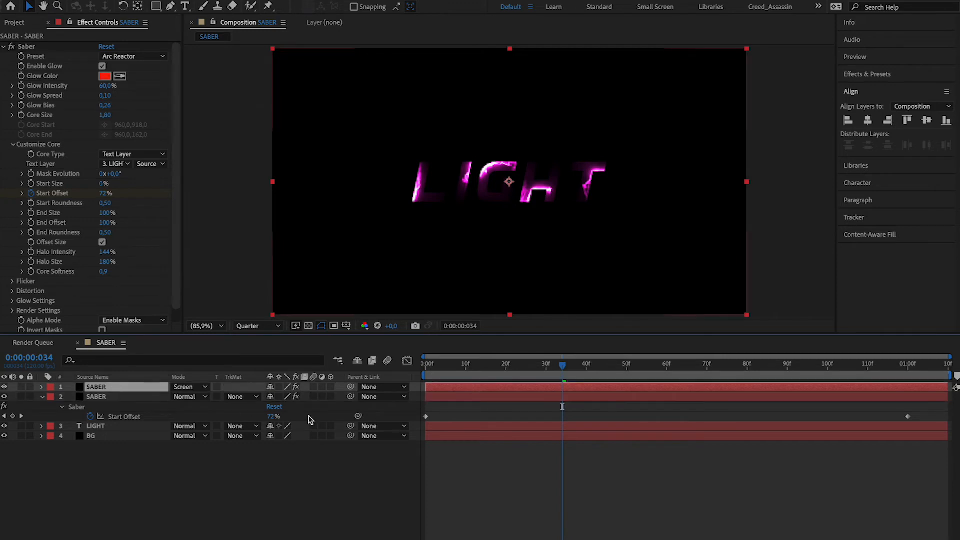
pyautogui.moveTo(573, 376); pyautogui.dragTo(714, 406)
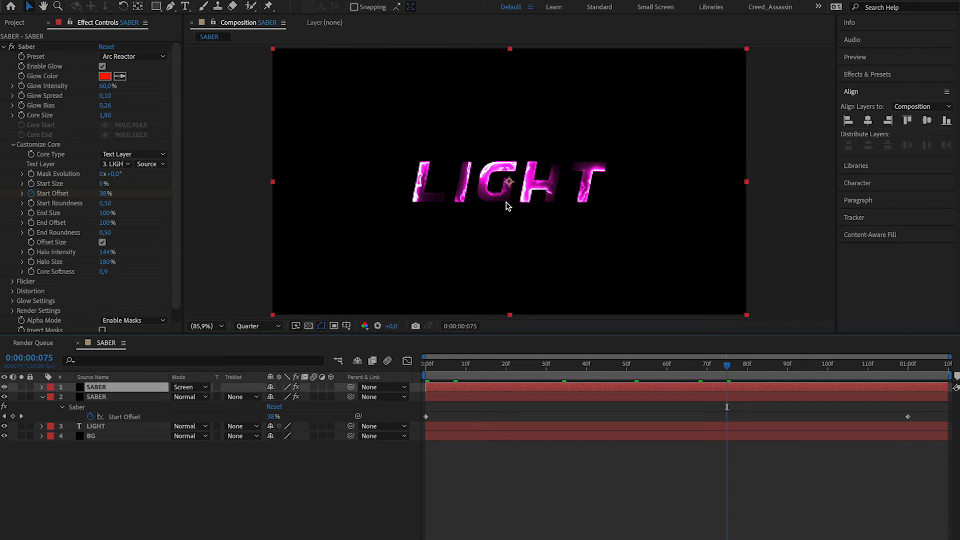
# Step: Set the red SABER layer's core Start Size to 100% and End Size to 0%, and select the blue SABER layer below it
pyautogui.click(111, 397)
pyautogui.click(111, 387)
pyautogui.click(104, 184)
pyautogui.write('100')
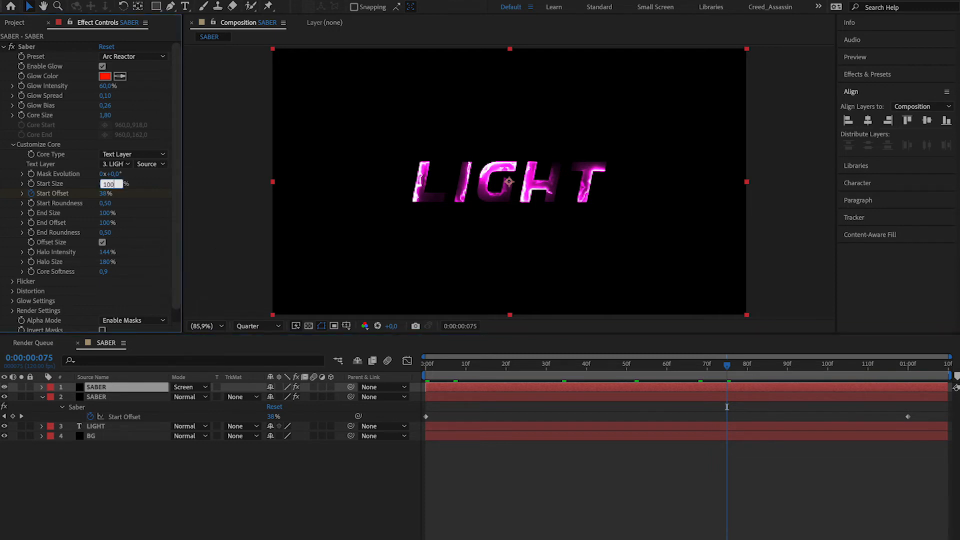
pyautogui.press('Return')
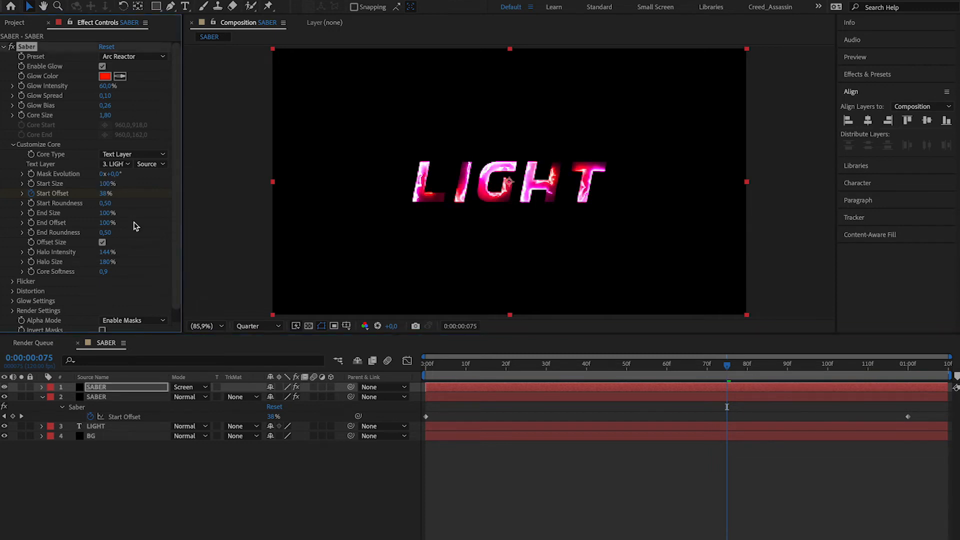
pyautogui.click(106, 213)
pyautogui.write('0')
pyautogui.press('Return')
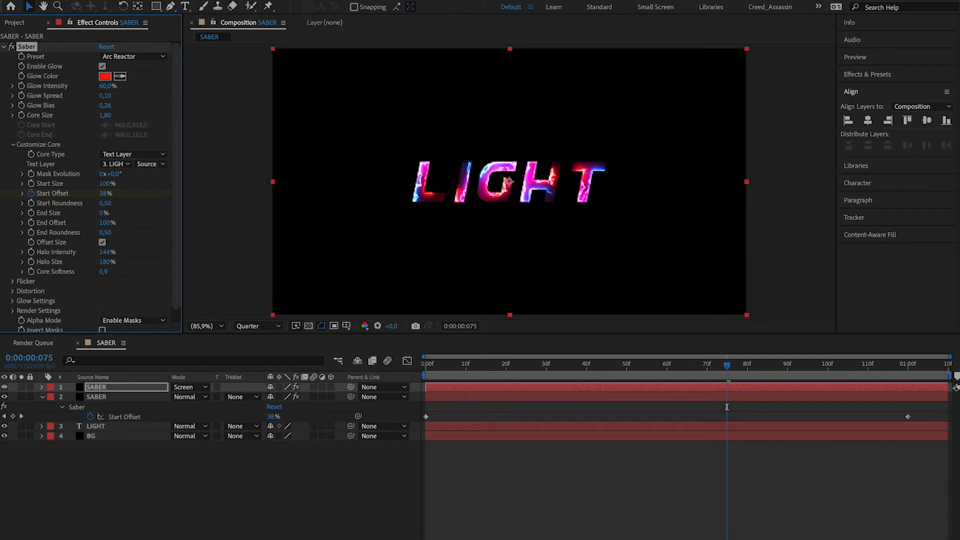
pyautogui.click(101, 398)
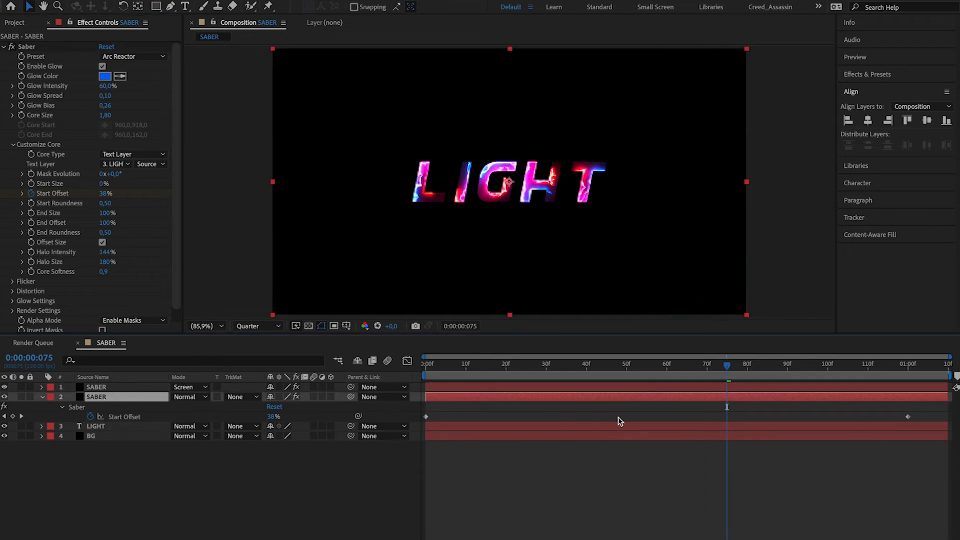
# Step: Preview the blended blue and red reveal from the first frame and move the playhead to 0:00:00:064
pyautogui.moveTo(572, 365); pyautogui.dragTo(339, 361)
pyautogui.press('space')
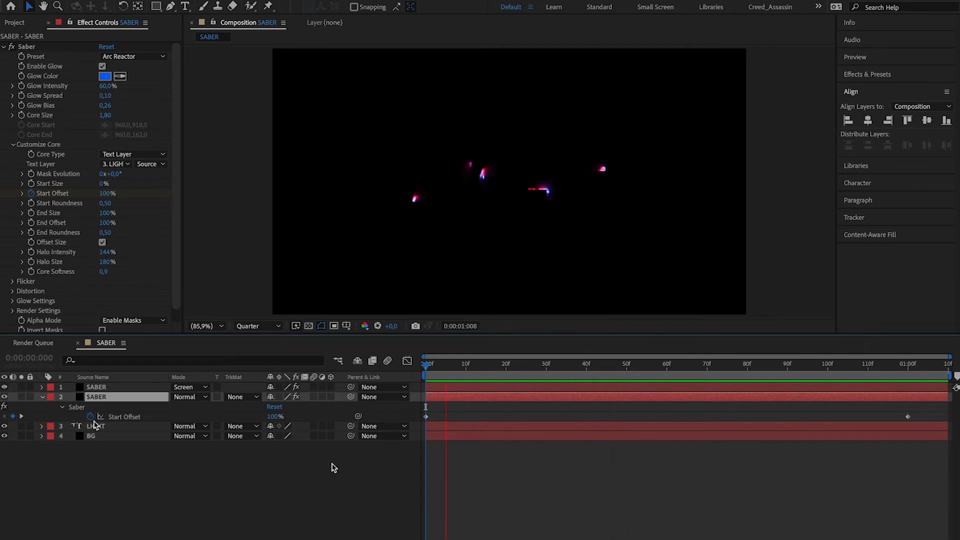
pyautogui.moveTo(674, 381)
pyautogui.mouseDown()
pyautogui.moveTo(546, 385)
pyautogui.moveTo(735, 385)
pyautogui.moveTo(561, 387)
pyautogui.moveTo(725, 390)
pyautogui.moveTo(371, 366)
pyautogui.moveTo(731, 388)
pyautogui.moveTo(535, 402)
pyautogui.moveTo(725, 404)
pyautogui.moveTo(446, 398)
pyautogui.moveTo(651, 390)
pyautogui.moveTo(535, 386)
pyautogui.moveTo(665, 386)
pyautogui.moveTo(763, 372)
pyautogui.moveTo(631, 374)
pyautogui.moveTo(682, 374)
pyautogui.mouseUp()
# Step: Expand the LIGHT text layer's properties and solo the layer so only the plain text is shown
pyautogui.click(122, 427)
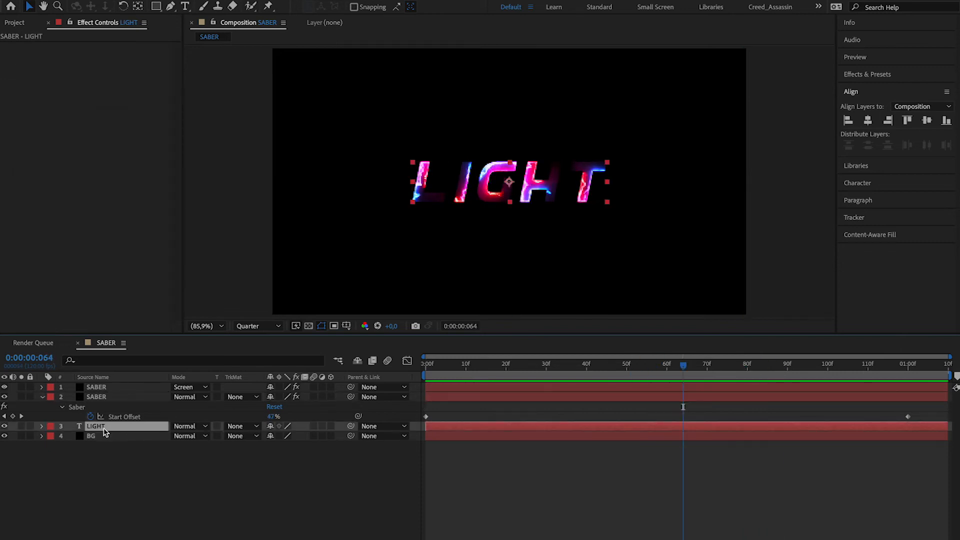
pyautogui.rightClick(108, 429)
pyautogui.click(75, 425)
pyautogui.click(38, 426)
pyautogui.click(43, 426)
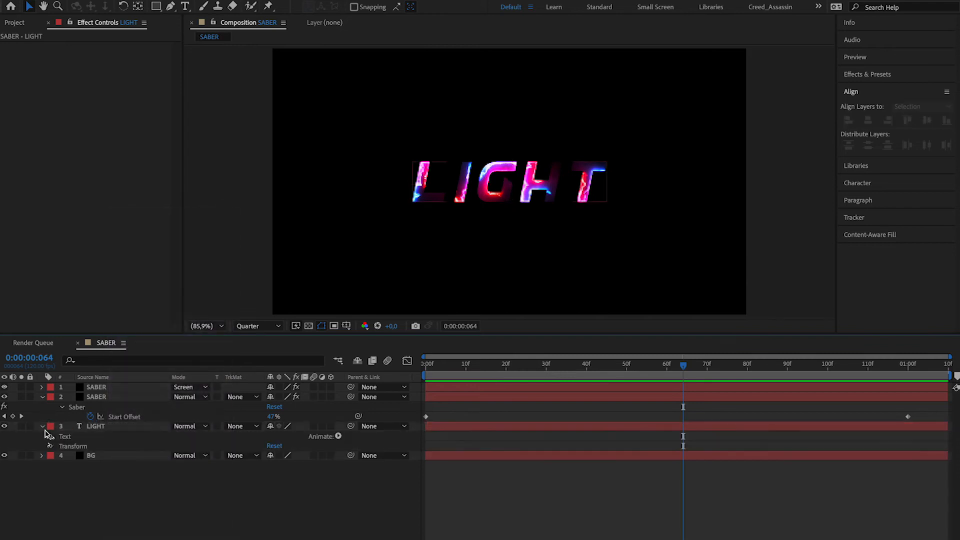
pyautogui.click(113, 429)
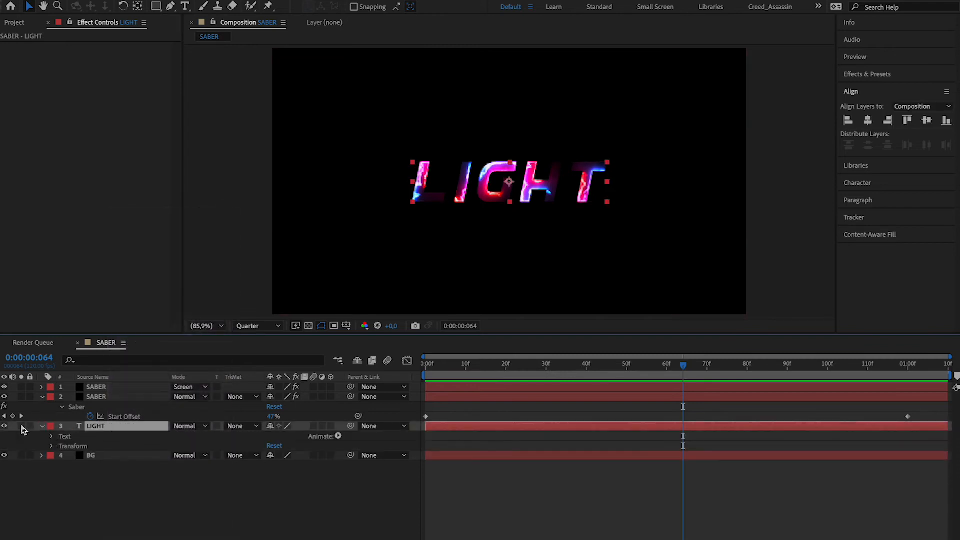
pyautogui.click(21, 426)
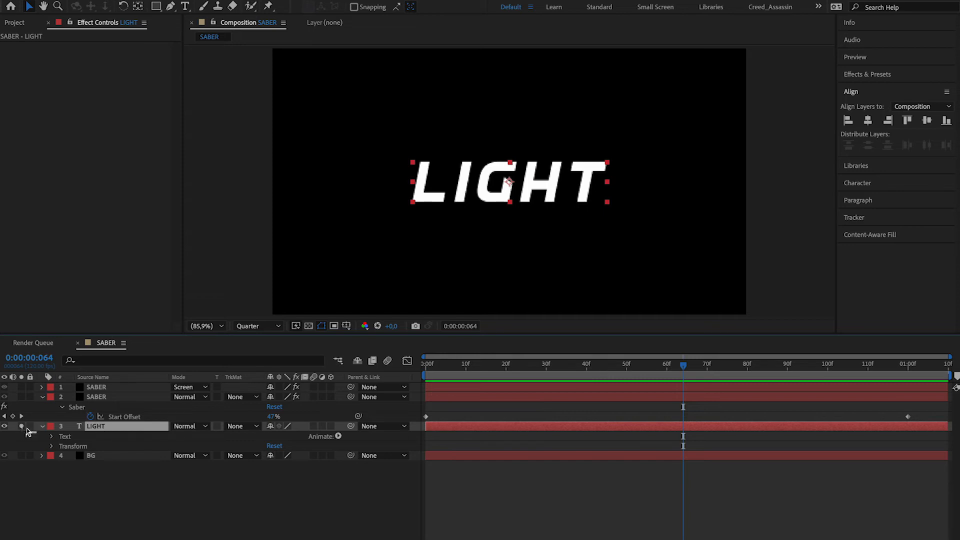
pyautogui.click(21, 396)
pyautogui.click(21, 396)
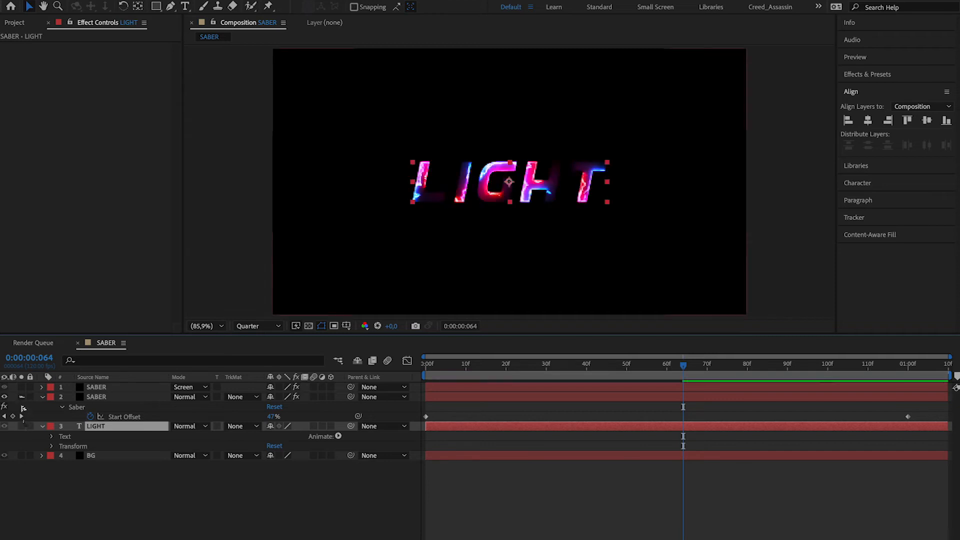
pyautogui.click(21, 426)
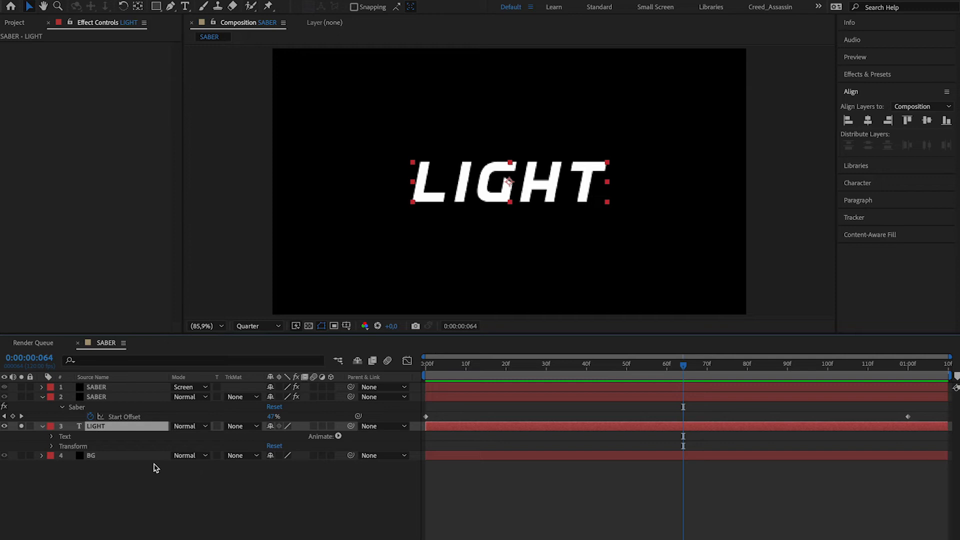
# Step: Add a Tracking animator to the LIGHT text and add the Line Anchor property to the same animator
pyautogui.click(52, 436)
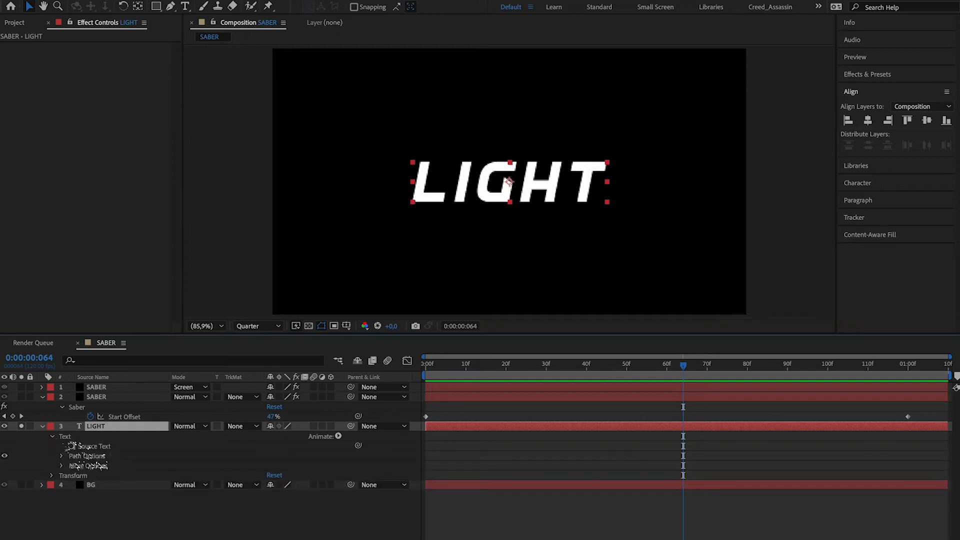
pyautogui.click(338, 436)
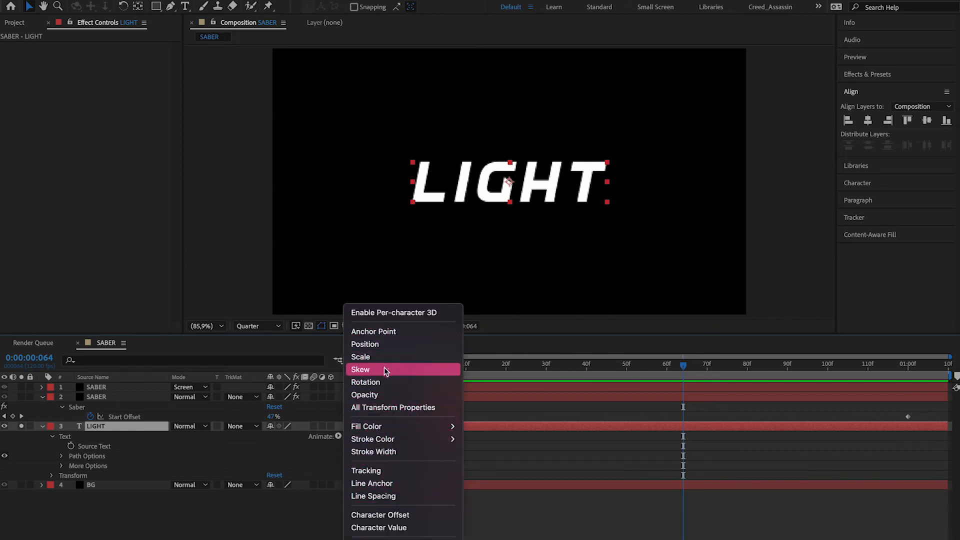
pyautogui.click(376, 470)
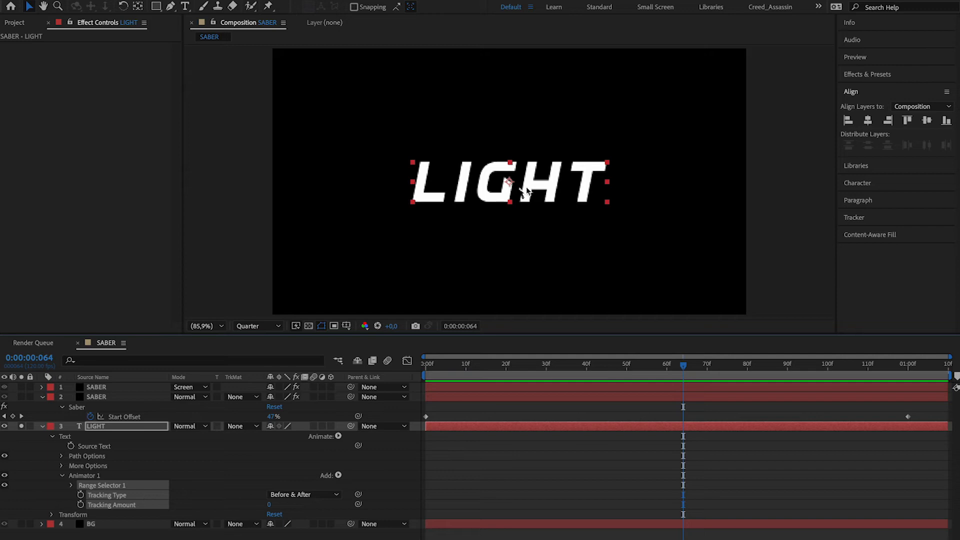
pyautogui.click(338, 476)
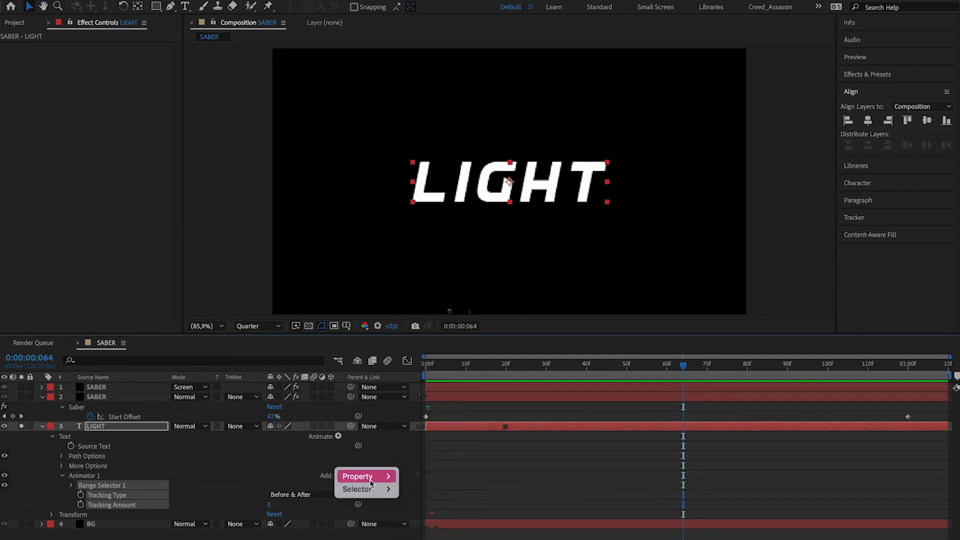
pyautogui.moveTo(374, 481)
pyautogui.click(433, 481)
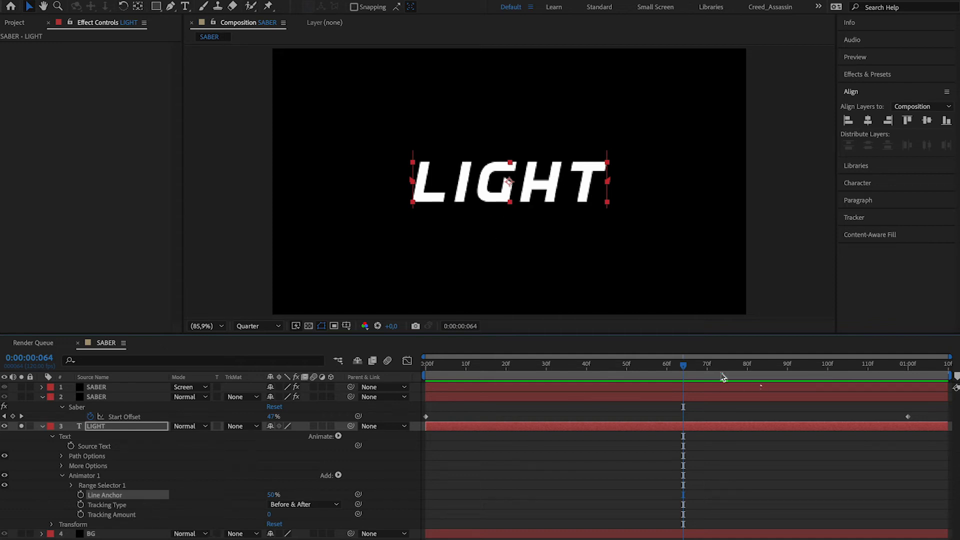
# Step: At 0:00:01:009, set the LIGHT text's Tracking Amount to 60 and create a keyframe for it
pyautogui.moveTo(685, 368); pyautogui.dragTo(952, 381)
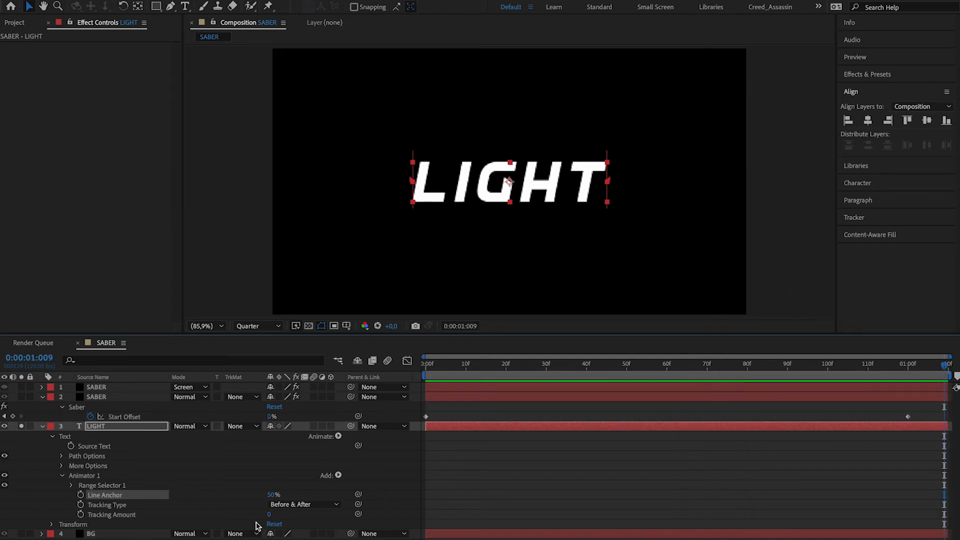
pyautogui.moveTo(269, 515); pyautogui.dragTo(300, 514)
pyautogui.click(278, 514)
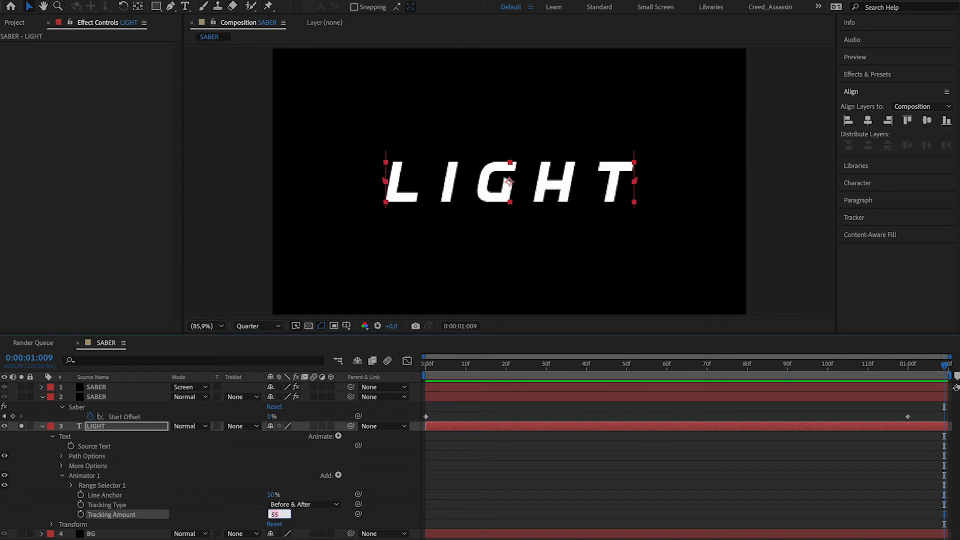
pyautogui.write('60')
pyautogui.press('Return')
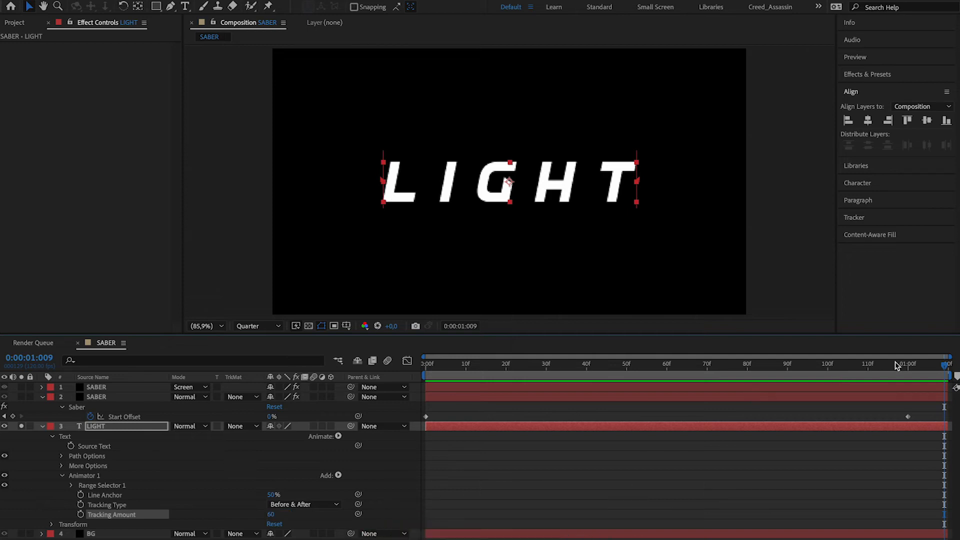
pyautogui.click(81, 514)
# Step: Set the Tracking Amount to -40 at the first frame and apply easing to both tracking keyframes
pyautogui.moveTo(945, 364); pyautogui.dragTo(380, 403)
pyautogui.moveTo(270, 515); pyautogui.dragTo(211, 513)
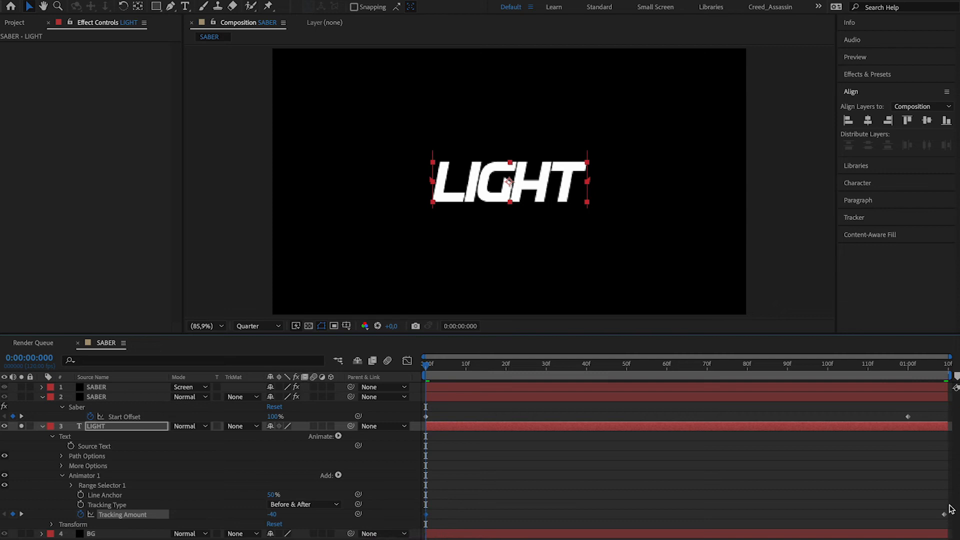
pyautogui.moveTo(946, 511); pyautogui.dragTo(431, 523)
pyautogui.rightClick(426, 515)
pyautogui.moveTo(474, 537)
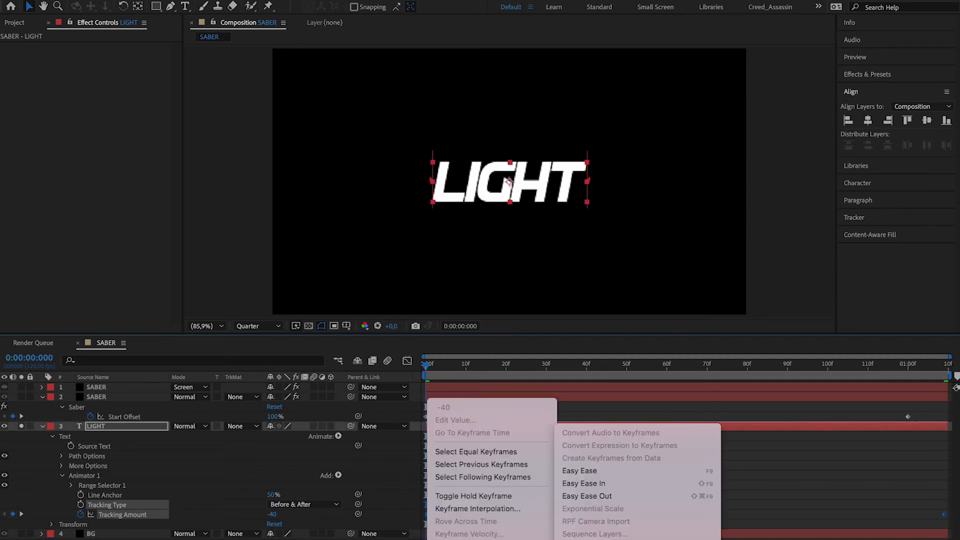
pyautogui.click(612, 483)
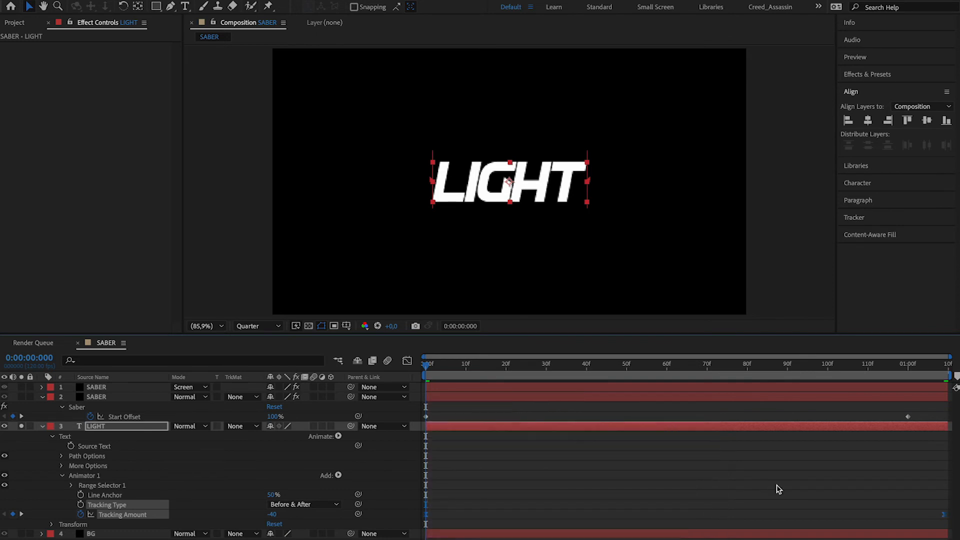
# Step: Reshape the tracking speed graph into a sharp peak near the middle by extending both keyframes' influence handles inward
pyautogui.click(408, 361)
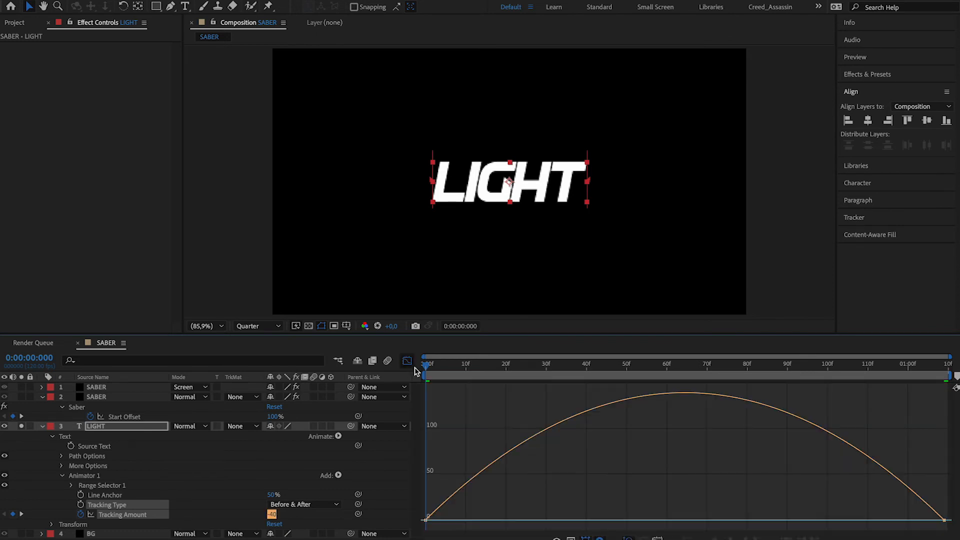
pyautogui.click(428, 520)
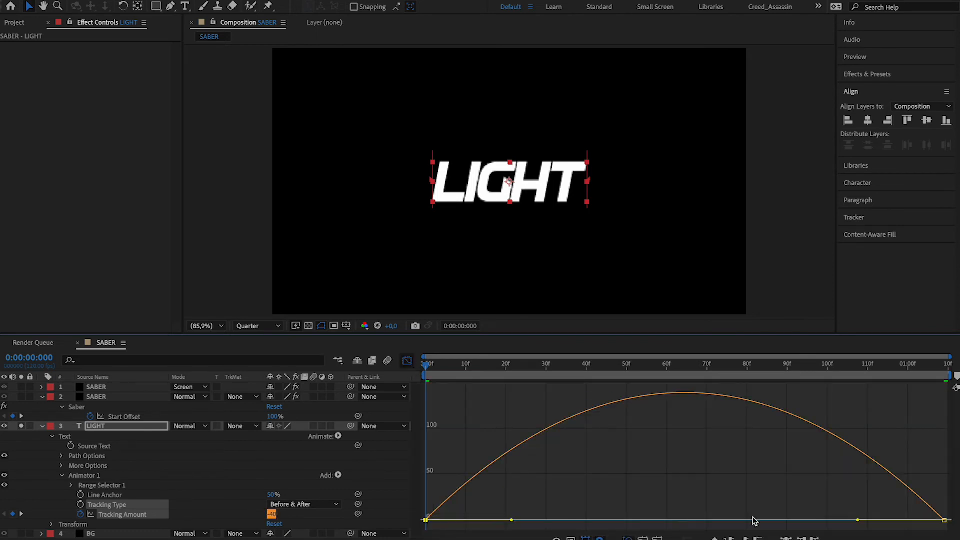
pyautogui.moveTo(859, 521); pyautogui.dragTo(749, 524)
pyautogui.moveTo(515, 523); pyautogui.dragTo(638, 533)
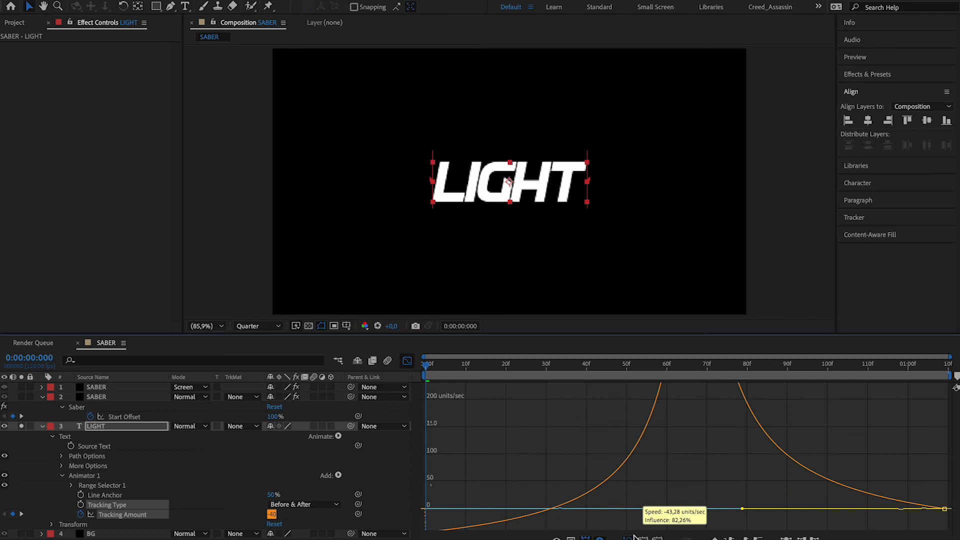
pyautogui.moveTo(426, 521); pyautogui.dragTo(428, 514)
pyautogui.moveTo(639, 521); pyautogui.dragTo(663, 525)
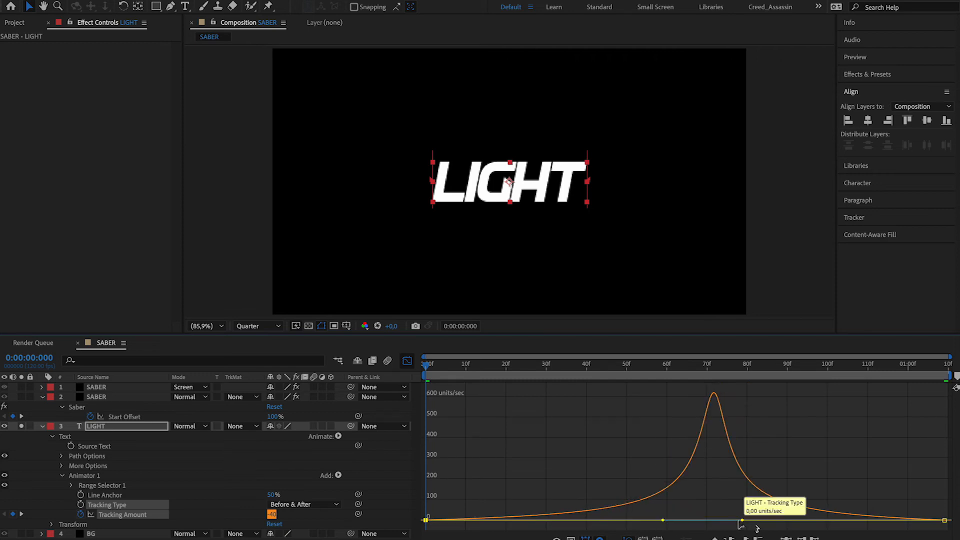
pyautogui.moveTo(742, 521); pyautogui.dragTo(688, 524)
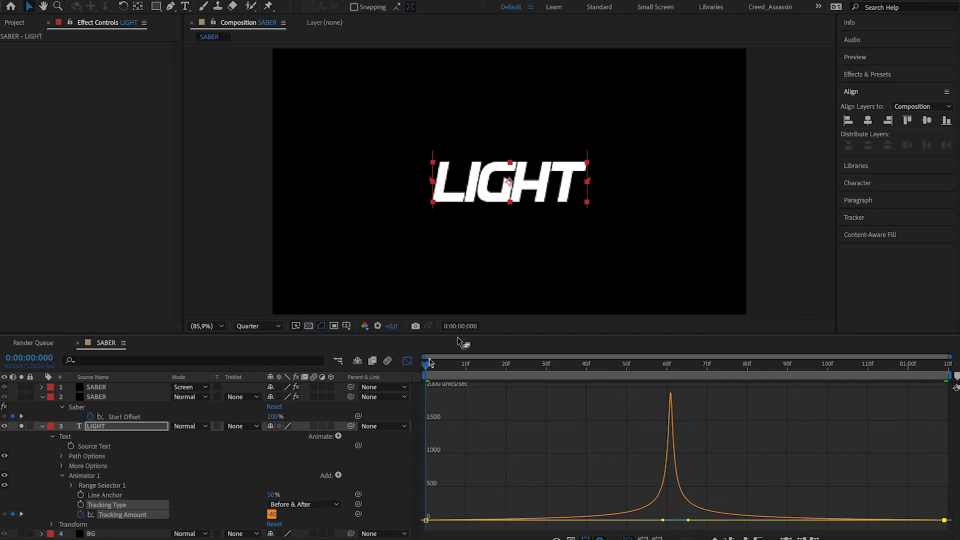
pyautogui.hotkey('shift', 'F3')
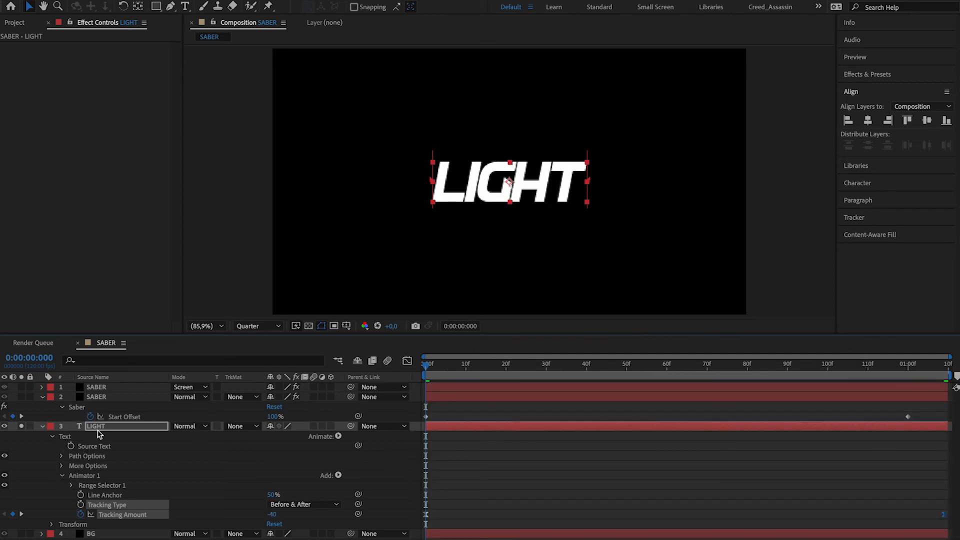
# Step: Keyframe the LIGHT layer's Scale from 55% at the first frame to 100% at the 01:00 mark
pyautogui.press('s')
pyautogui.click(71, 436)
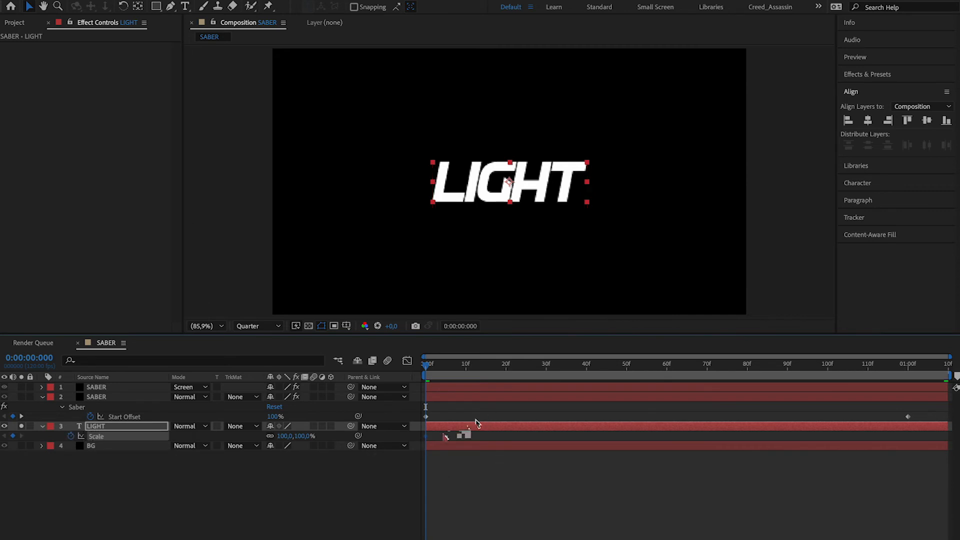
pyautogui.moveTo(426, 436); pyautogui.dragTo(908, 446)
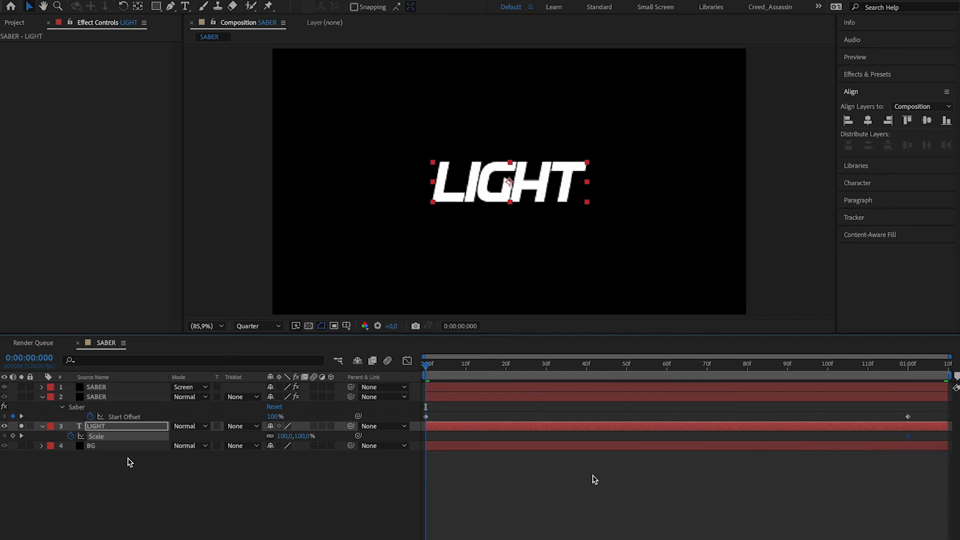
pyautogui.moveTo(283, 438); pyautogui.dragTo(261, 438)
pyautogui.click(283, 436)
pyautogui.write('55,')
pyautogui.press('Return')
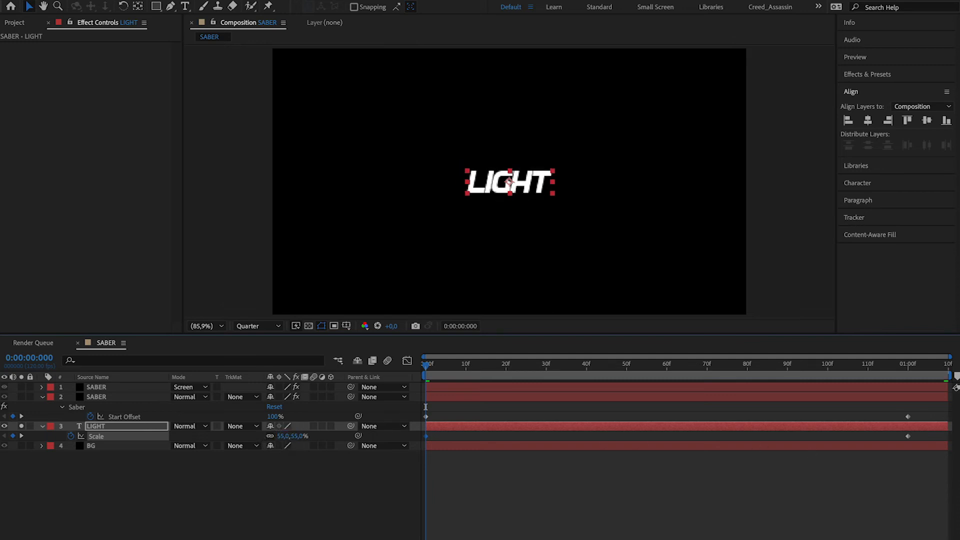
# Step: Apply Easy Ease to both Scale keyframes of the LIGHT layer
pyautogui.moveTo(924, 432); pyautogui.dragTo(424, 468)
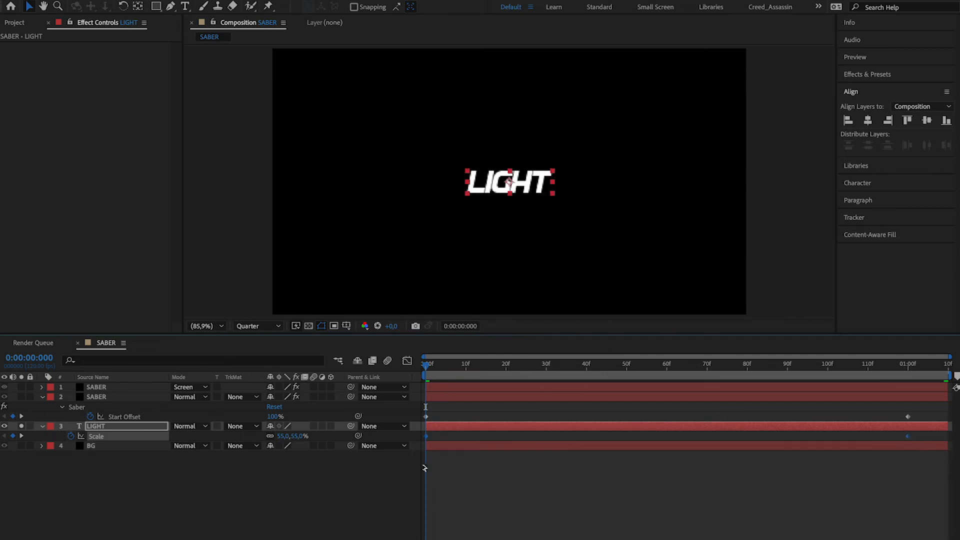
pyautogui.rightClick(428, 437)
pyautogui.moveTo(495, 538)
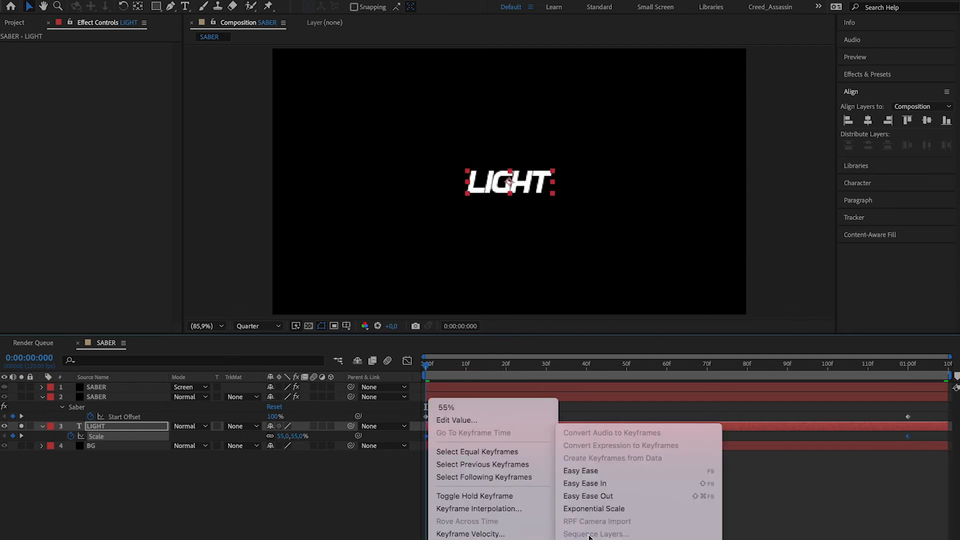
pyautogui.click(613, 475)
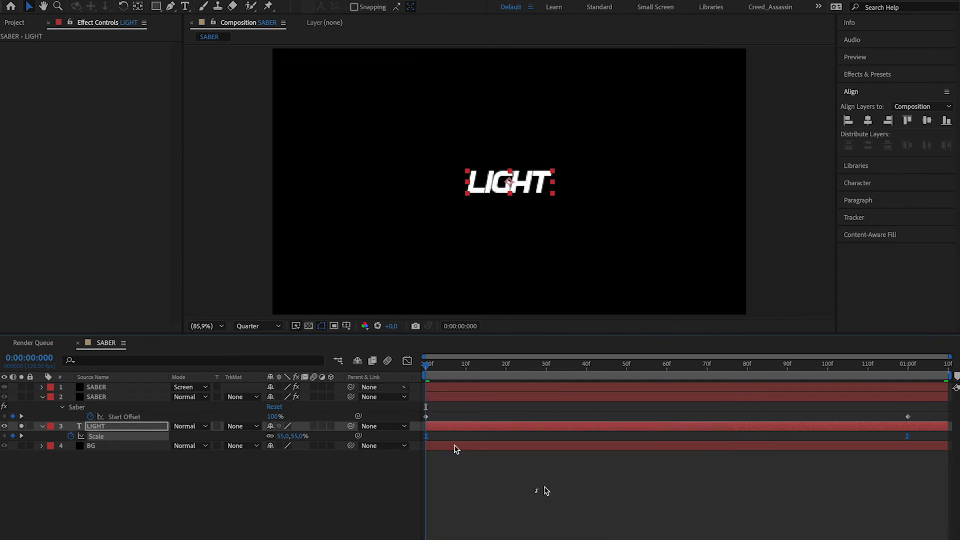
# Step: Reshape the Scale speed graph for a fast start and a long slow finish, and preview the text animation
pyautogui.click(407, 361)
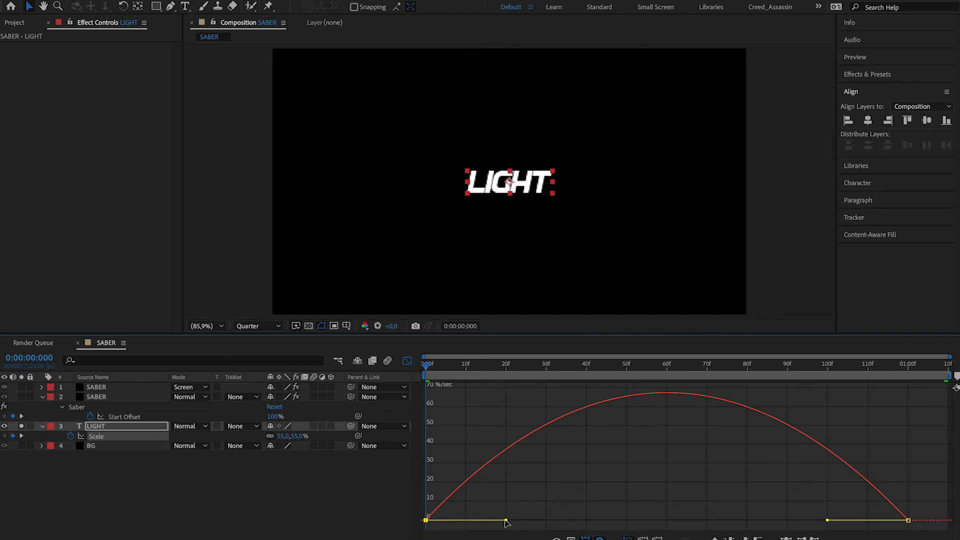
pyautogui.moveTo(828, 522); pyautogui.dragTo(672, 523)
pyautogui.moveTo(512, 525); pyautogui.dragTo(426, 517)
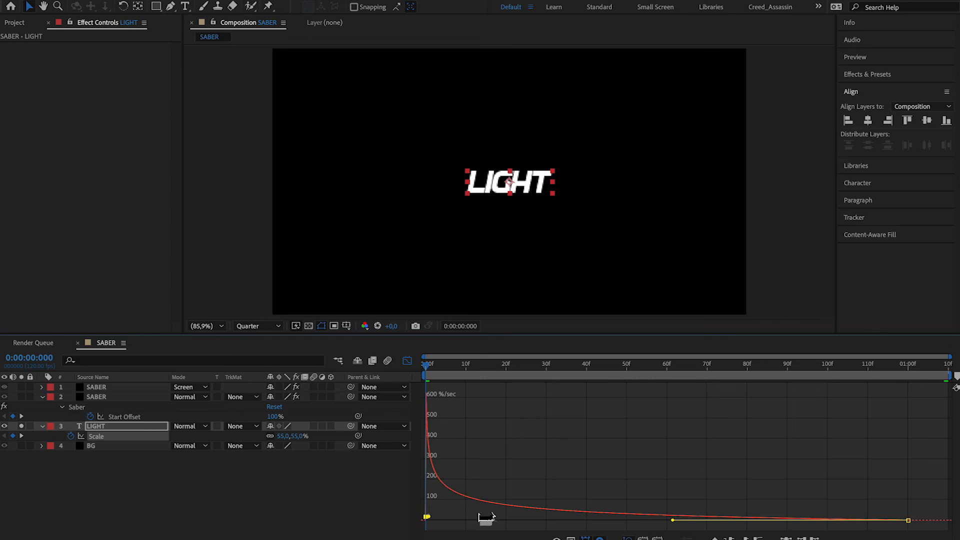
pyautogui.click(407, 360)
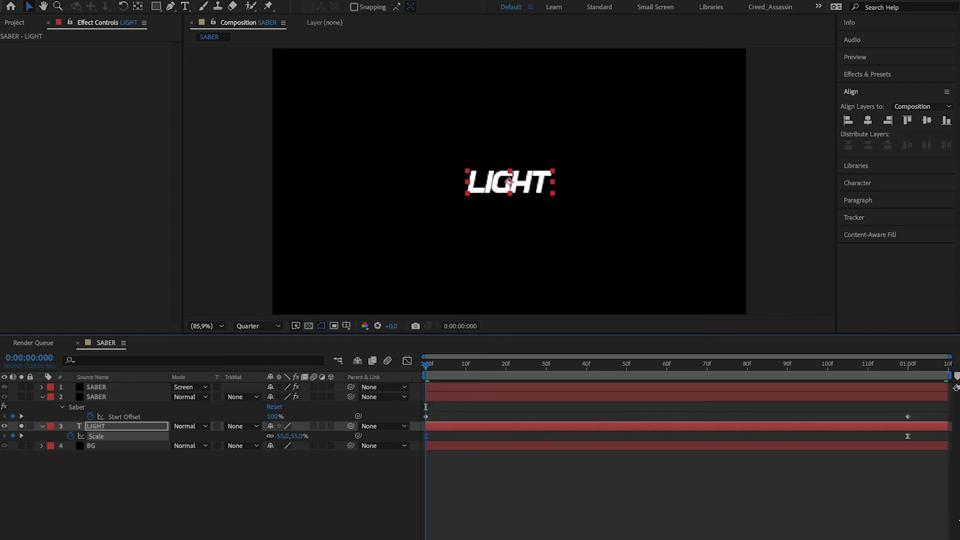
pyautogui.press('space')
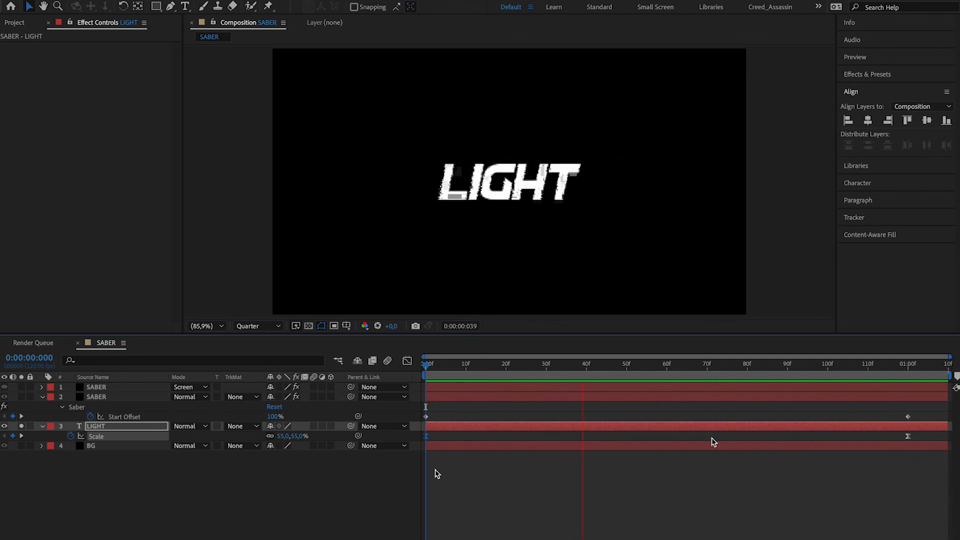
pyautogui.press('space')
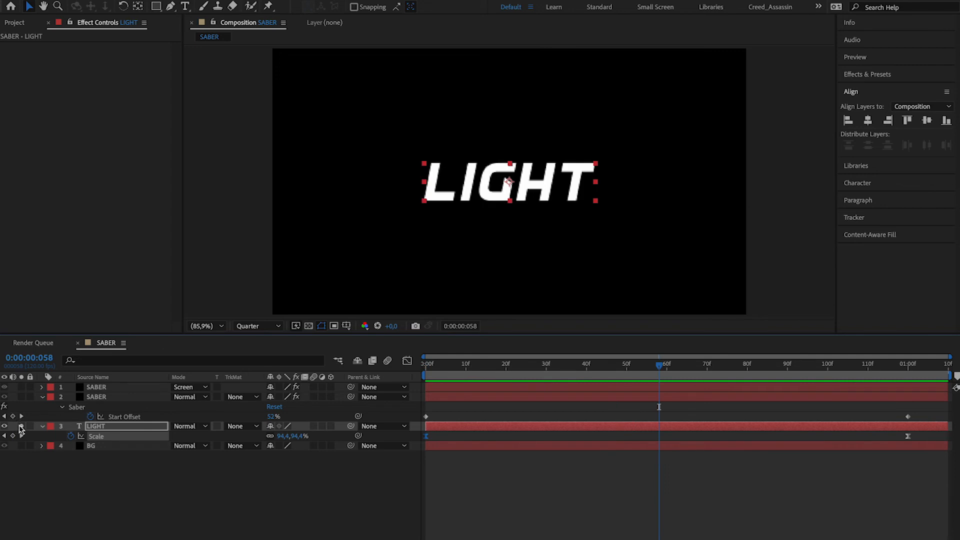
# Step: Turn off solo on the LIGHT text layer and preview the complete Saber title animation from the first frame
pyautogui.click(21, 426)
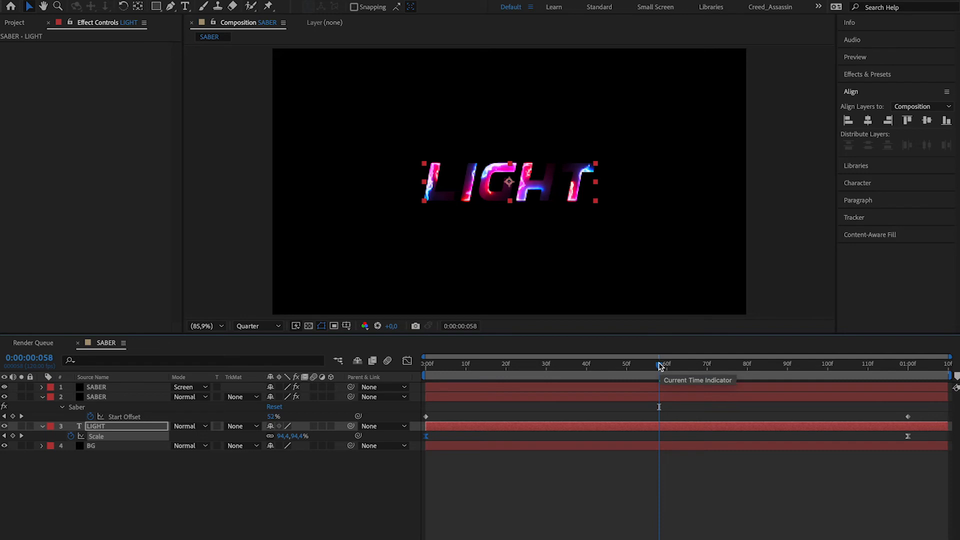
pyautogui.moveTo(659, 367); pyautogui.dragTo(427, 366)
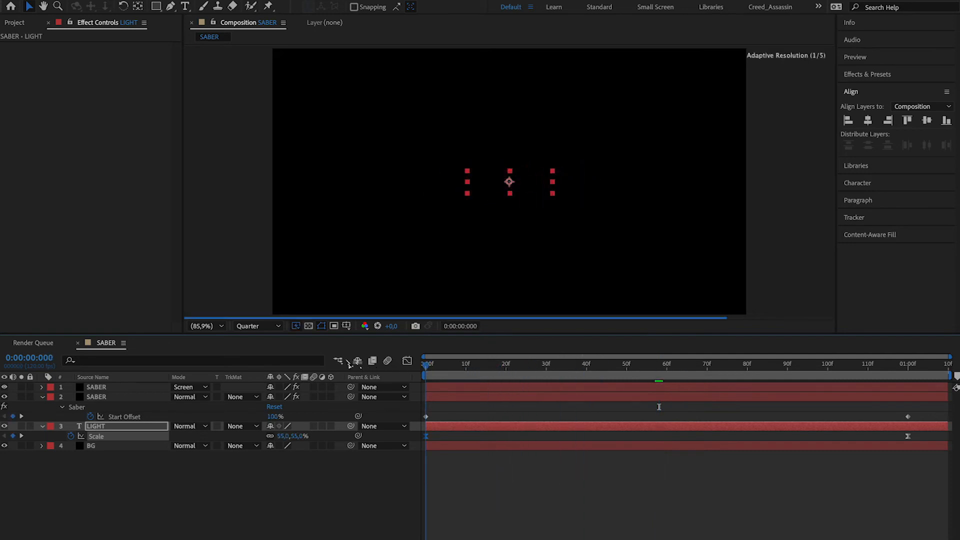
pyautogui.click(239, 534)
pyautogui.press('space')
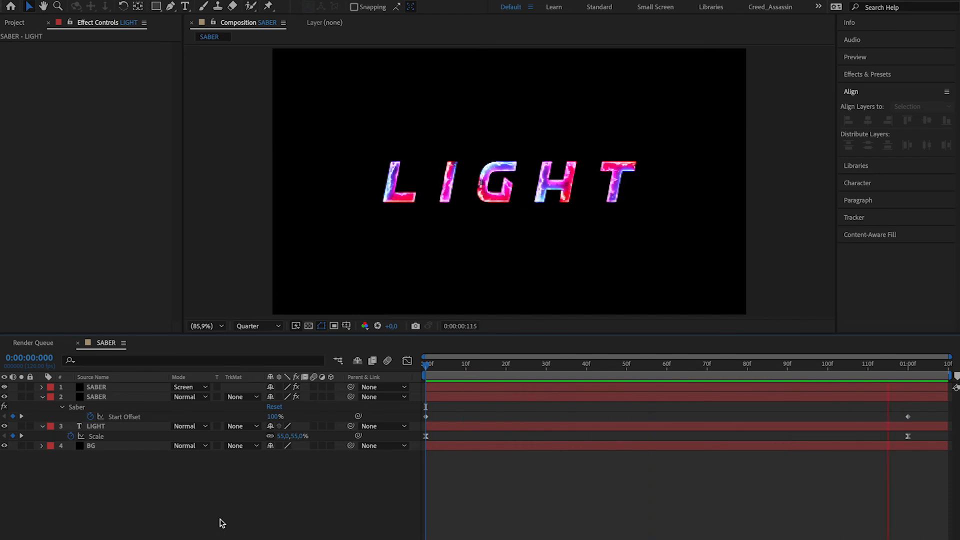
pyautogui.press('space')
# Step: Add an adjustment layer above the SABER layers and rename it Glow
pyautogui.click(598, 365)
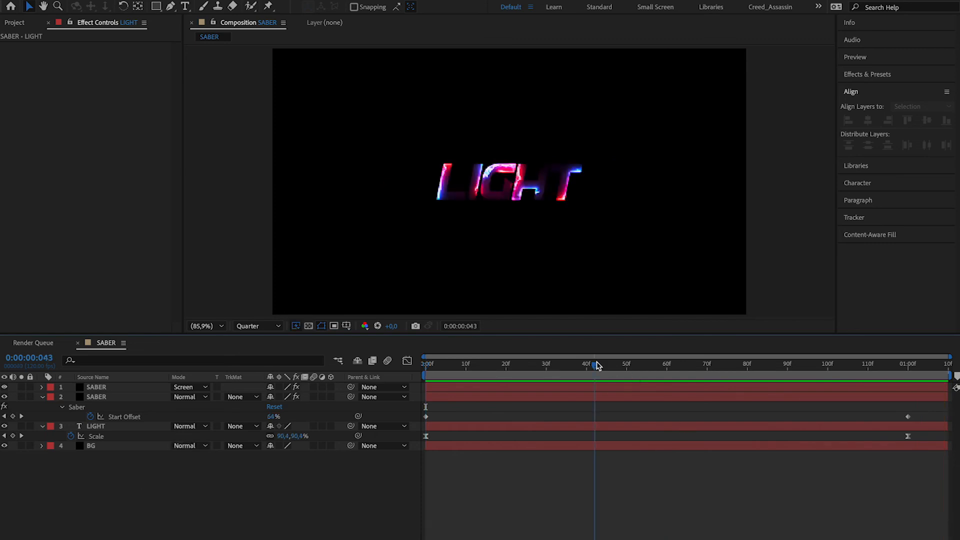
pyautogui.rightClick(151, 497)
pyautogui.moveTo(243, 407)
pyautogui.click(328, 502)
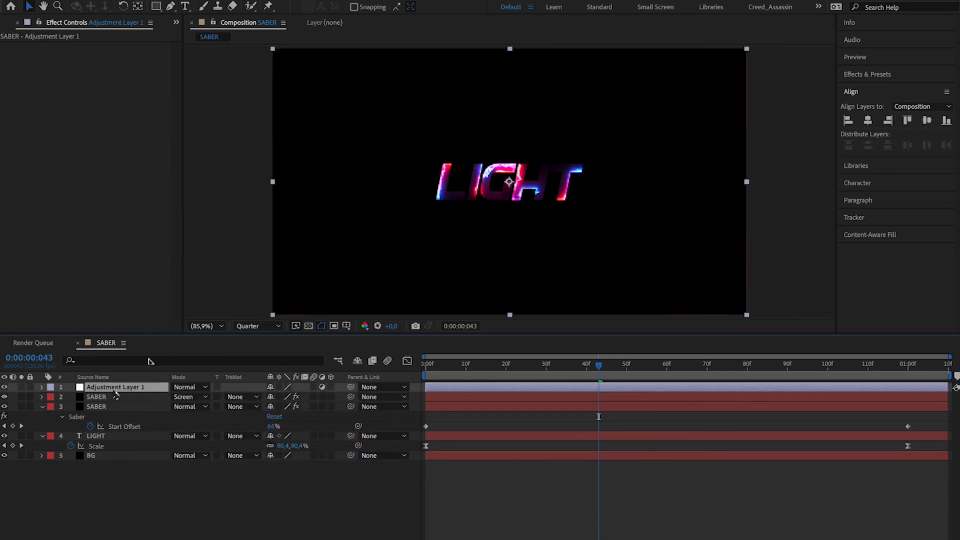
pyautogui.rightClick(118, 388)
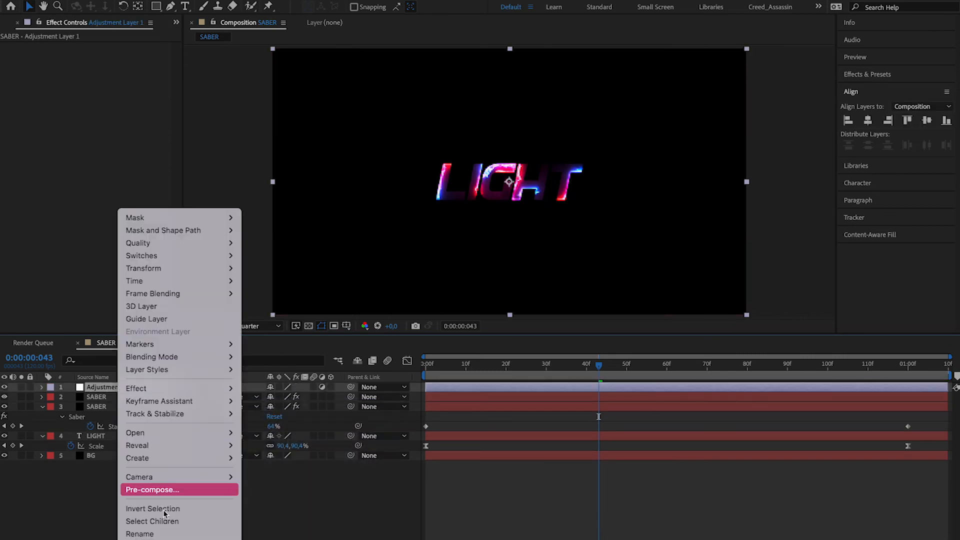
pyautogui.click(153, 534)
pyautogui.write('Gl')
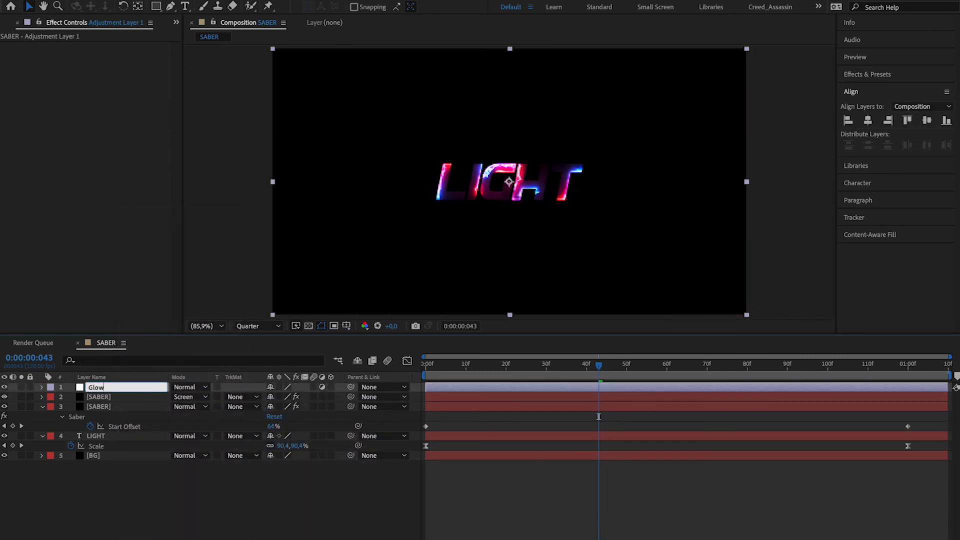
pyautogui.write('ow')
pyautogui.press('Return')
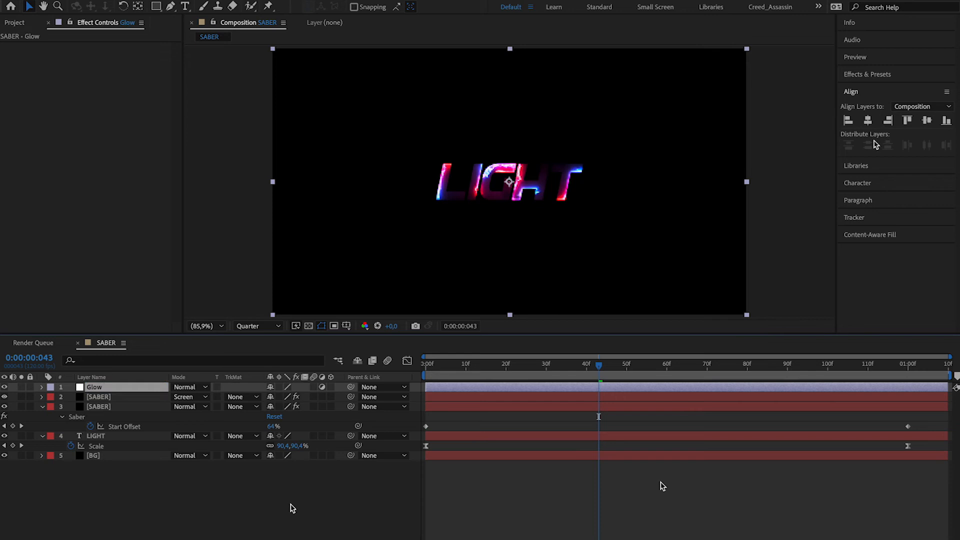
# Step: Apply the Stylize Glow effect to the Glow adjustment layer and toggle the layer's visibility to compare at frame 51
pyautogui.click(895, 75)
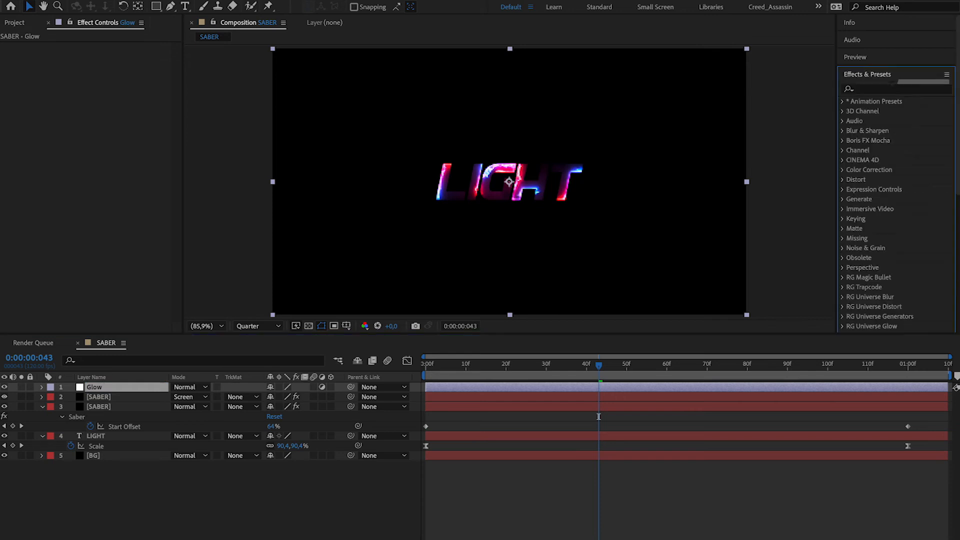
pyautogui.click(878, 91)
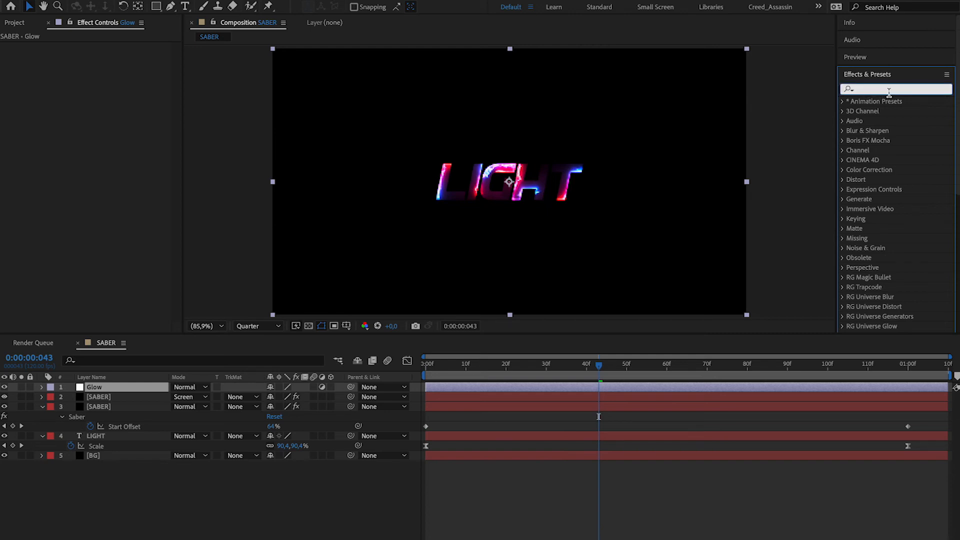
pyautogui.write('glow')
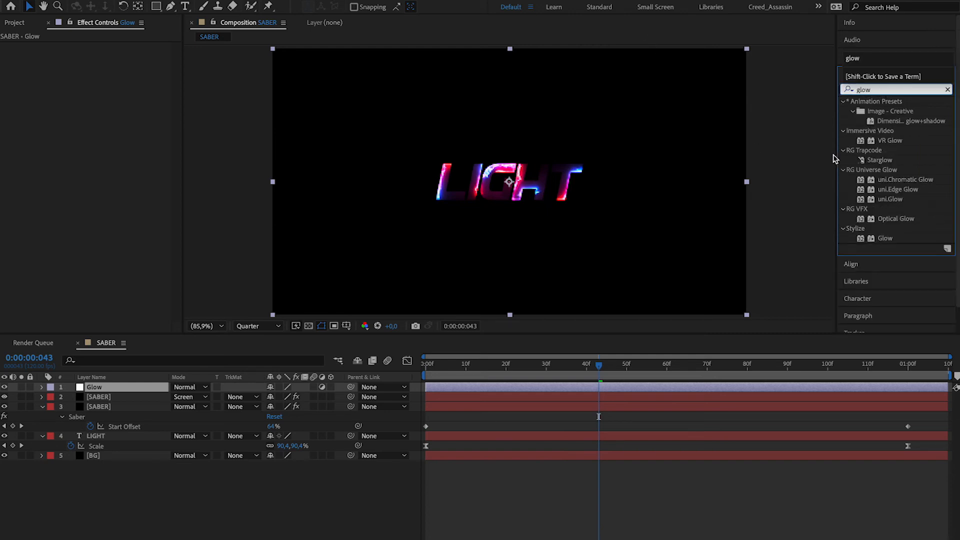
pyautogui.scroll(-2, 941, 194)
pyautogui.moveTo(883, 211); pyautogui.dragTo(138, 390)
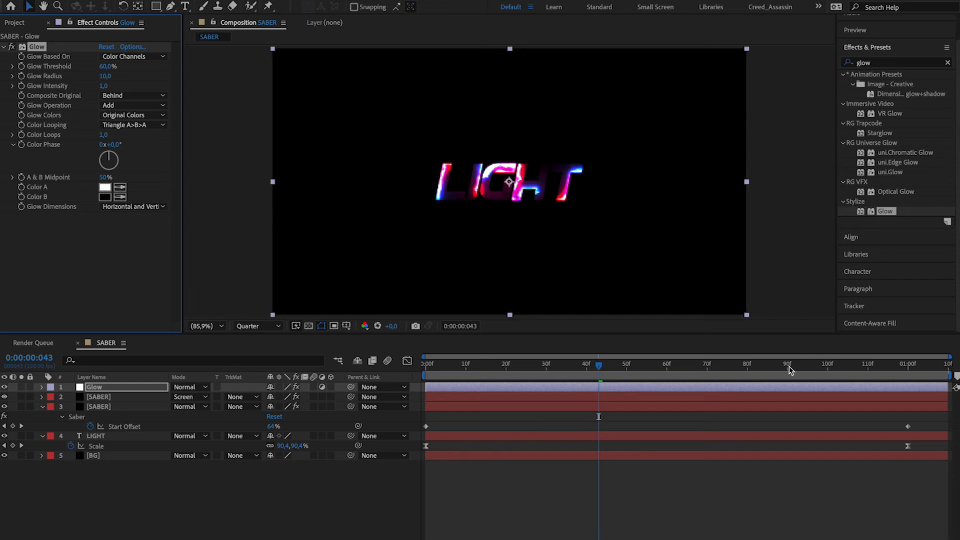
pyautogui.moveTo(599, 370); pyautogui.dragTo(631, 371)
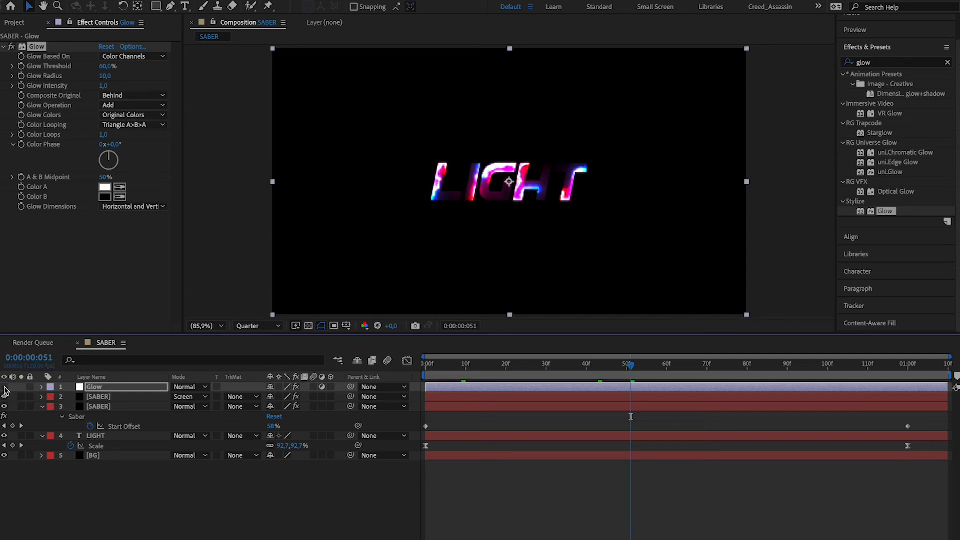
pyautogui.click(5, 388)
# Step: Set the Glow effect's Color A to blue and its Color B to dark red
pyautogui.click(104, 187)
pyautogui.click(207, 276)
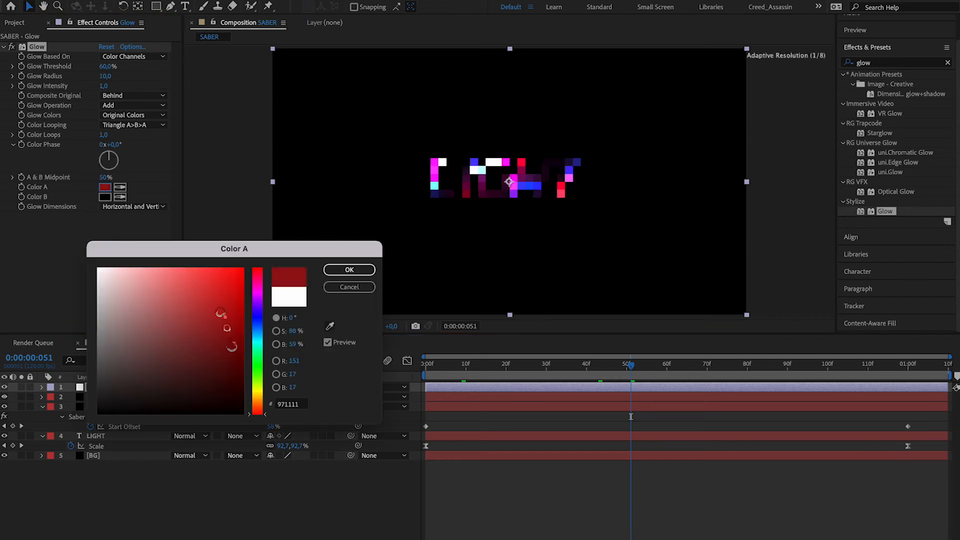
pyautogui.click(256, 318)
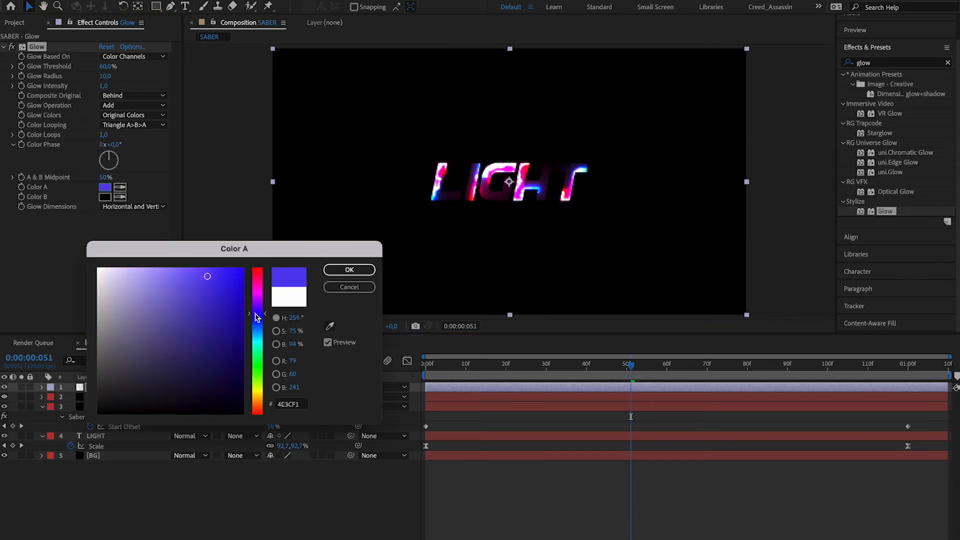
pyautogui.moveTo(253, 323); pyautogui.dragTo(253, 321)
pyautogui.click(363, 272)
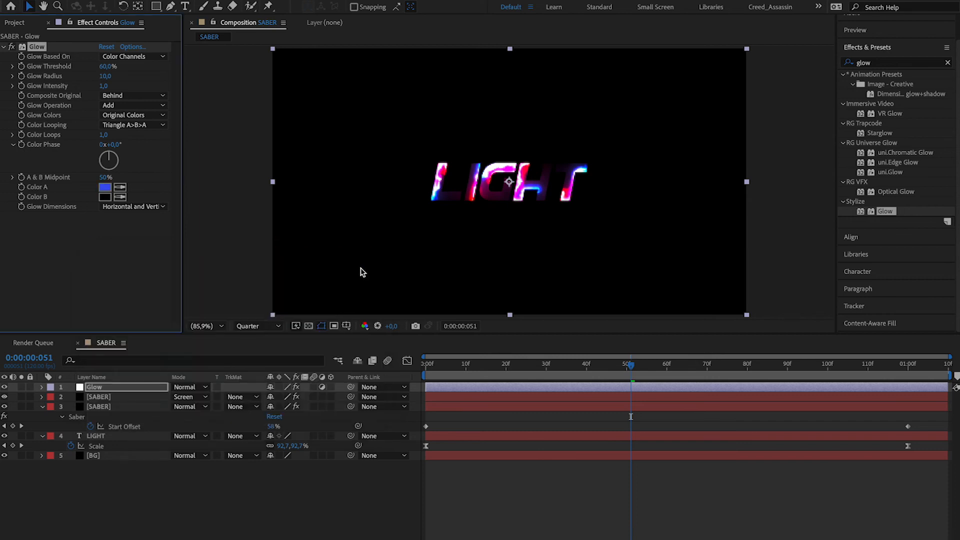
pyautogui.click(105, 198)
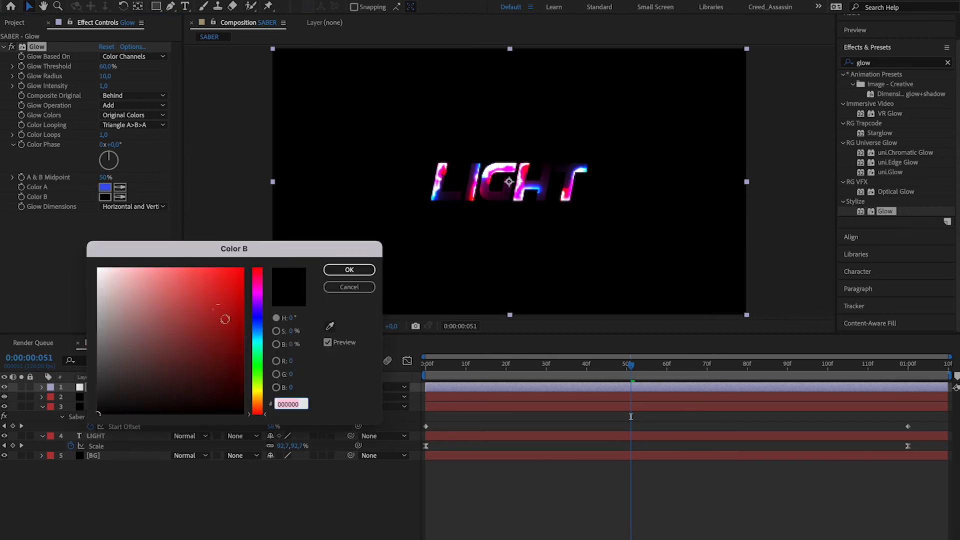
pyautogui.click(243, 308)
pyautogui.click(349, 270)
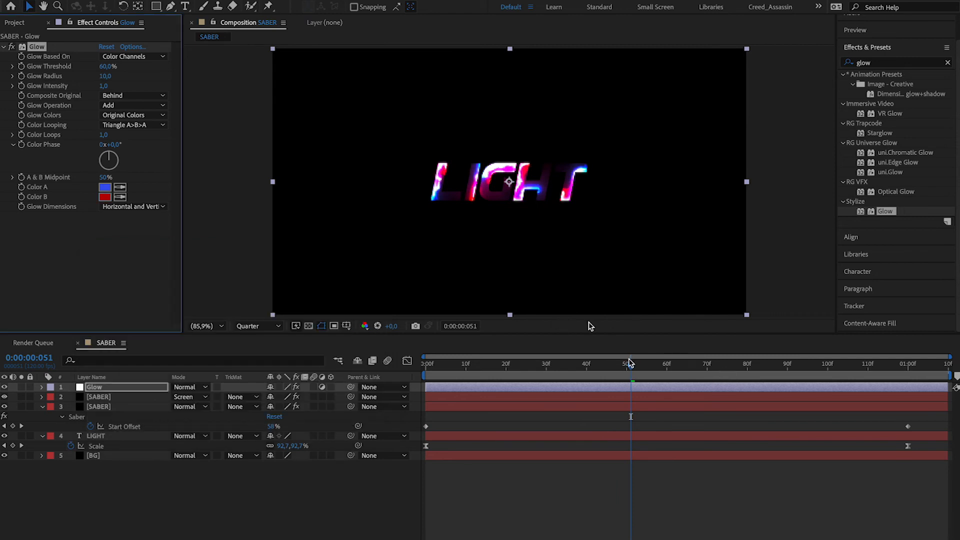
# Step: Preview the title animation from the first frame with the Glow effect applied
pyautogui.moveTo(618, 370); pyautogui.dragTo(398, 376)
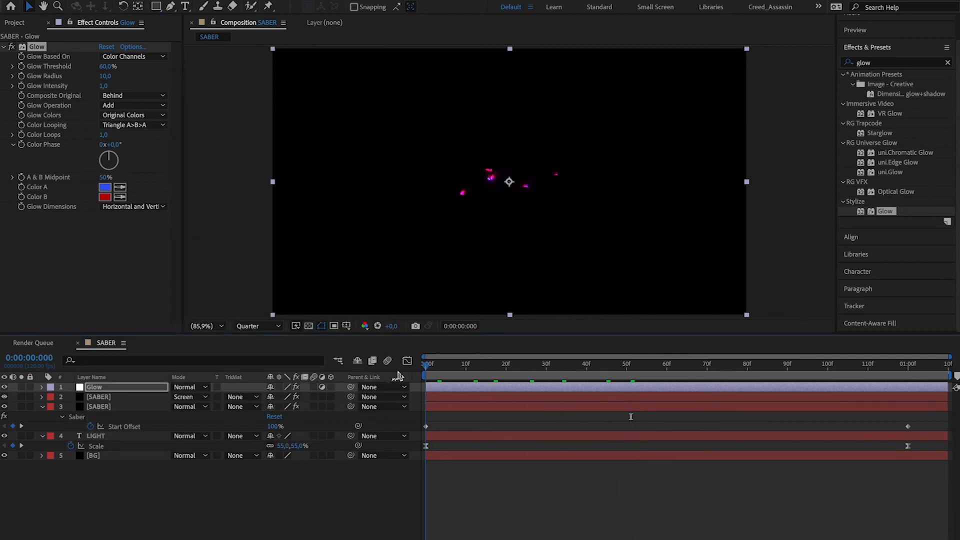
pyautogui.click(205, 508)
pyautogui.press('space')
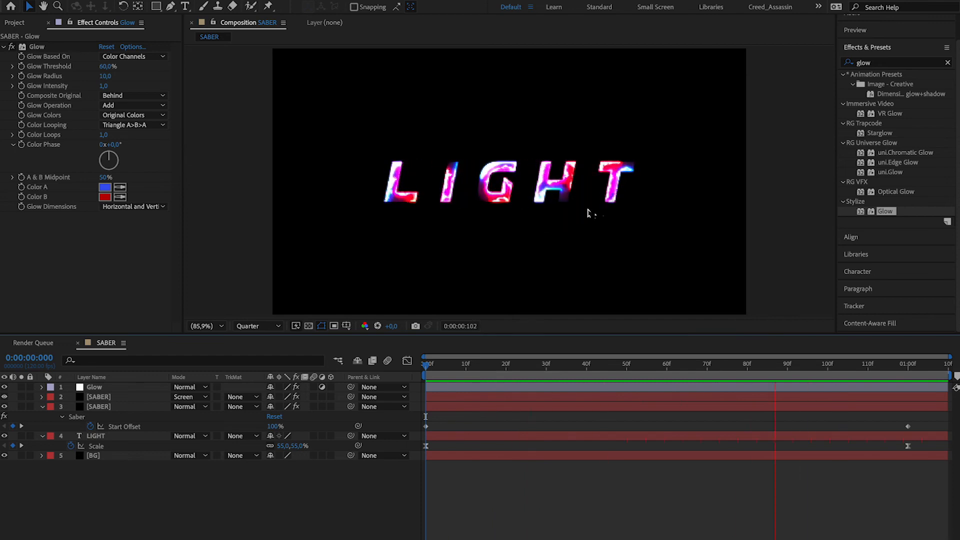
pyautogui.press('space')
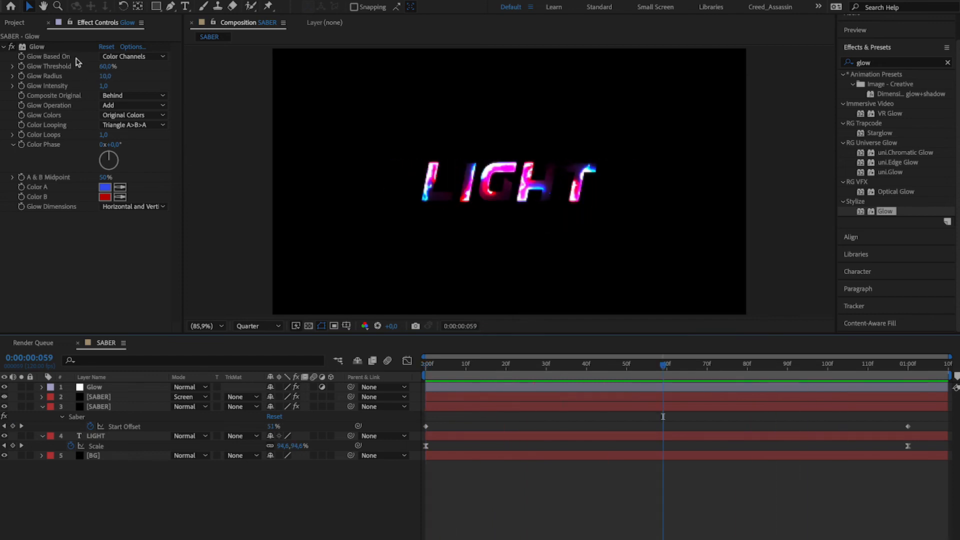
# Step: Disable the Glow effect on the adjustment layer and preview the title animation without it, stopping at frame 72
pyautogui.click(12, 47)
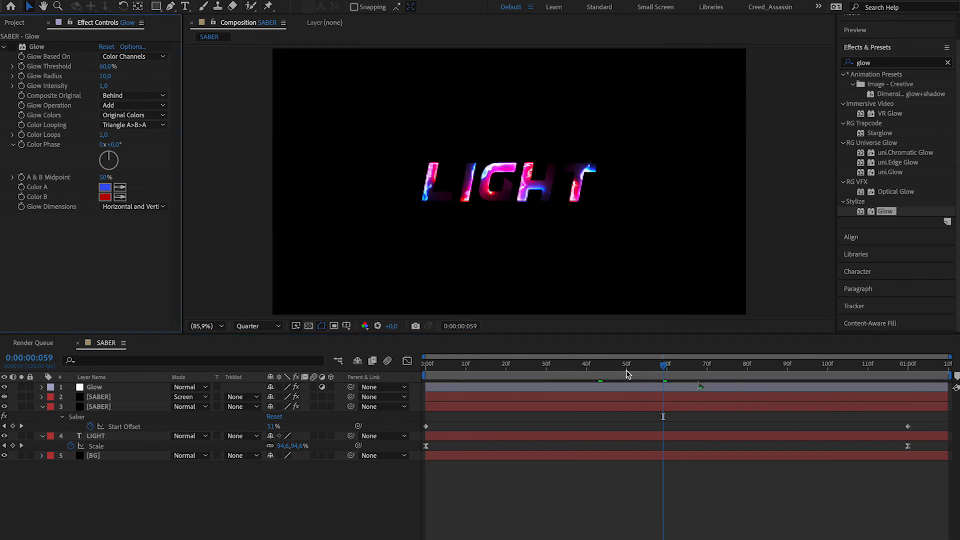
pyautogui.press('space')
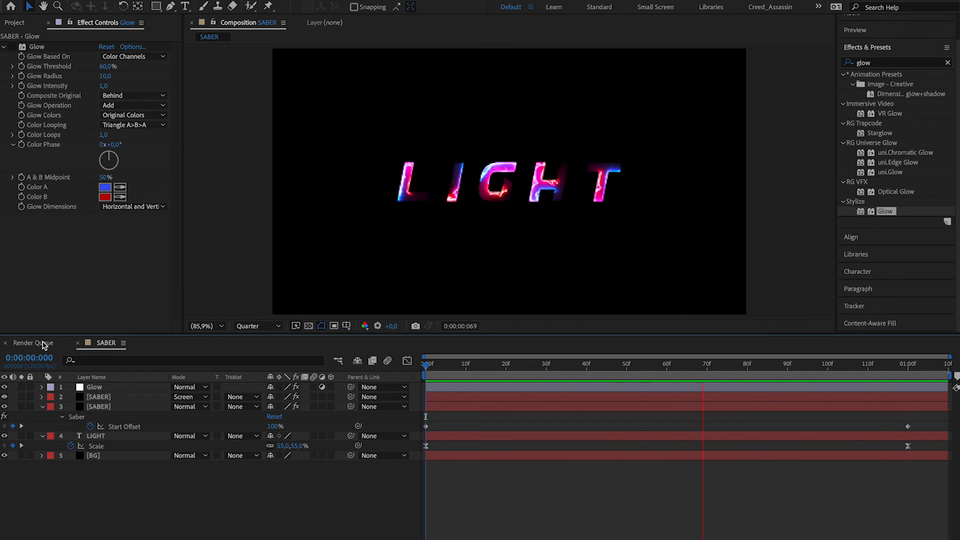
pyautogui.press('space')
pyautogui.moveTo(705, 367); pyautogui.dragTo(713, 536)
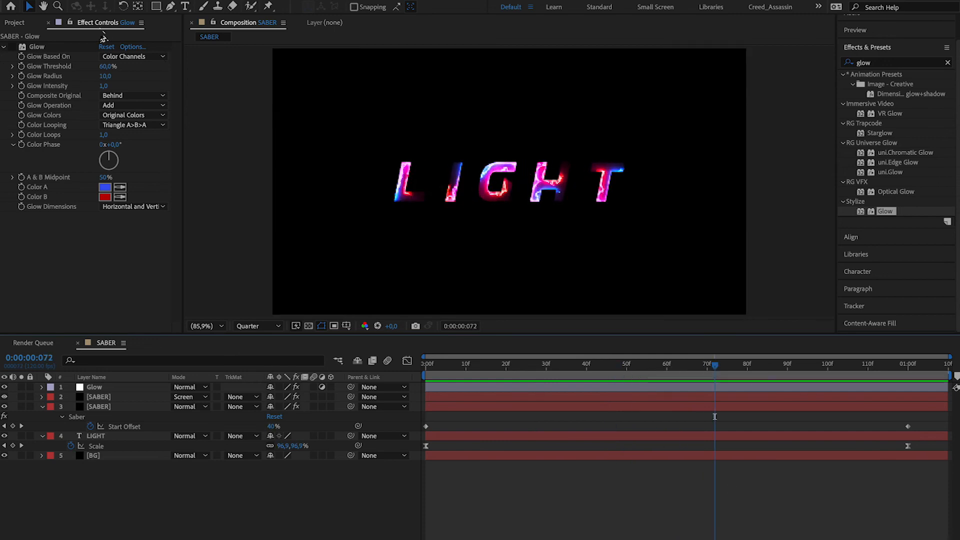
# Step: Change the Saber Glow Color of the upper SABER layer, blended in Screen mode, to turquoise 00FFD1
pyautogui.click(114, 397)
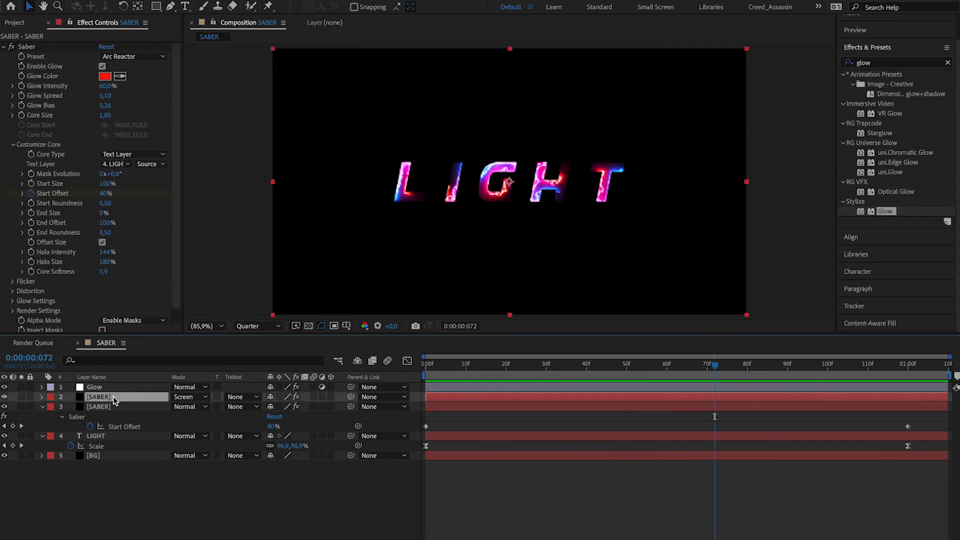
pyautogui.click(106, 77)
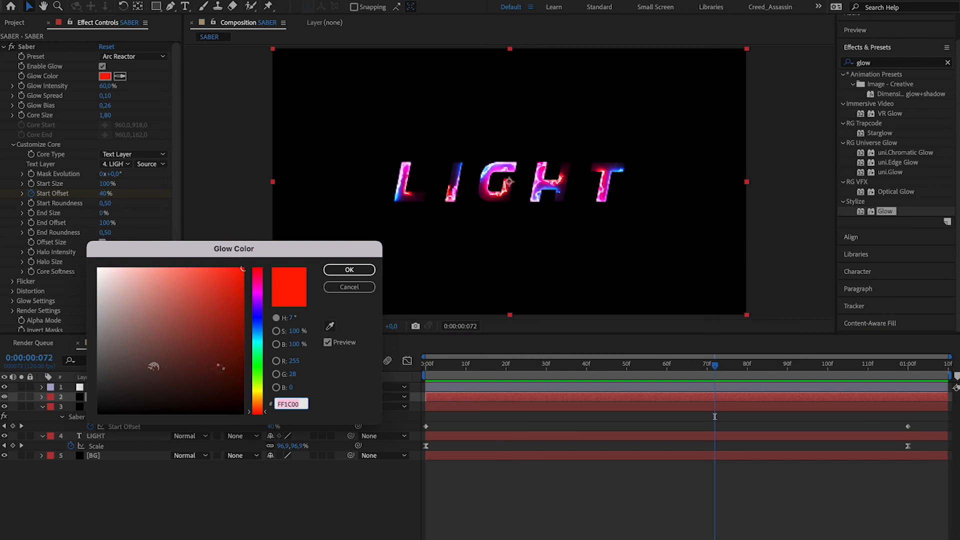
pyautogui.click(256, 345)
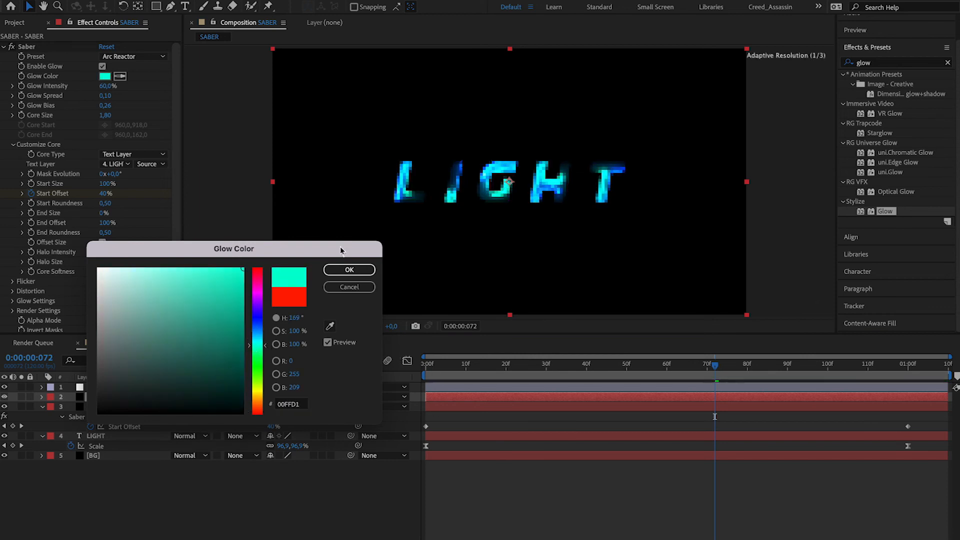
pyautogui.click(349, 270)
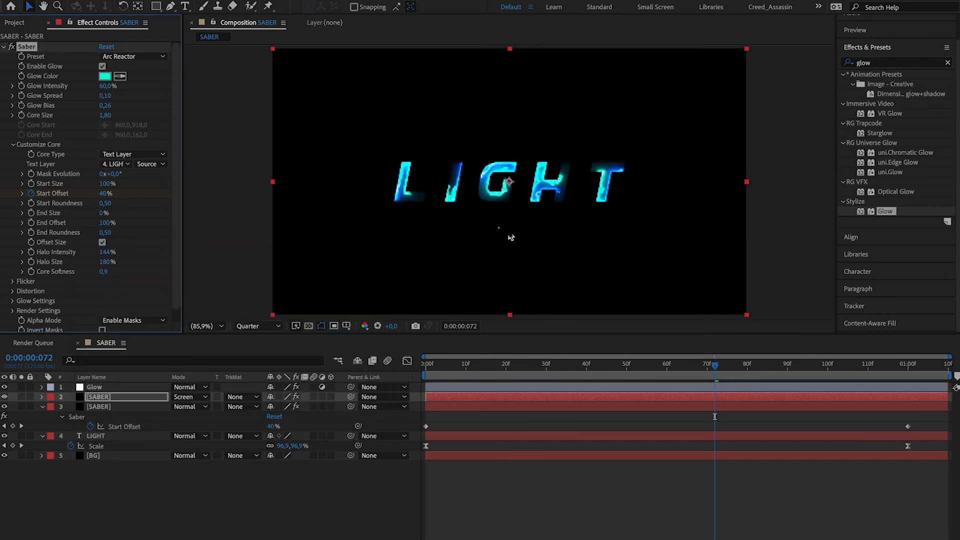
# Step: Change the lower SABER layer's Glow Color to purple A200FF and preview the recoloured title from the first frame
pyautogui.click(120, 406)
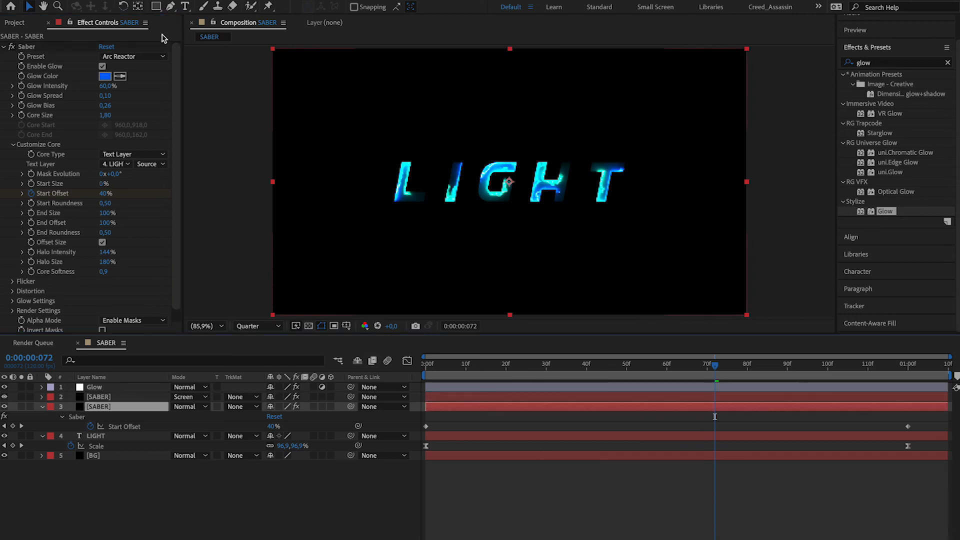
pyautogui.click(105, 76)
pyautogui.moveTo(261, 340); pyautogui.dragTo(264, 304)
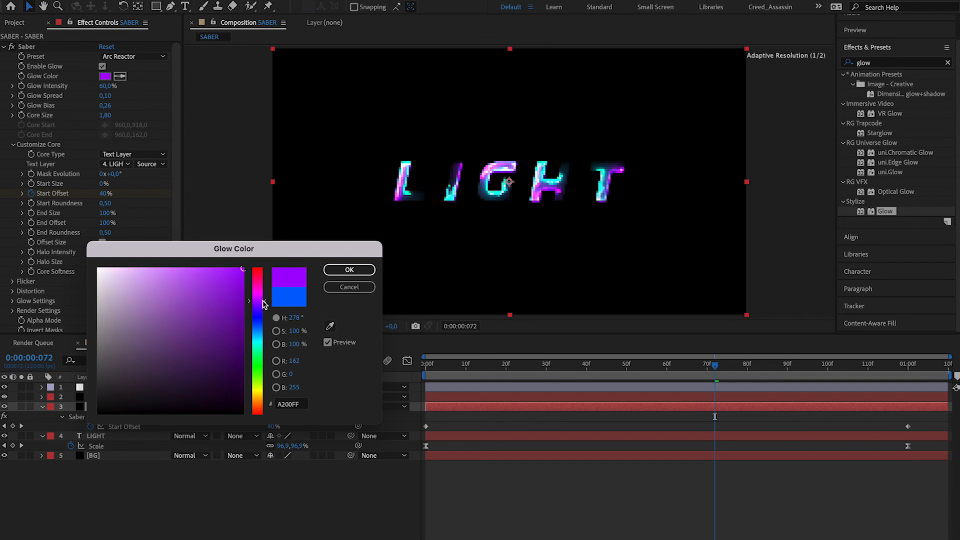
pyautogui.click(348, 270)
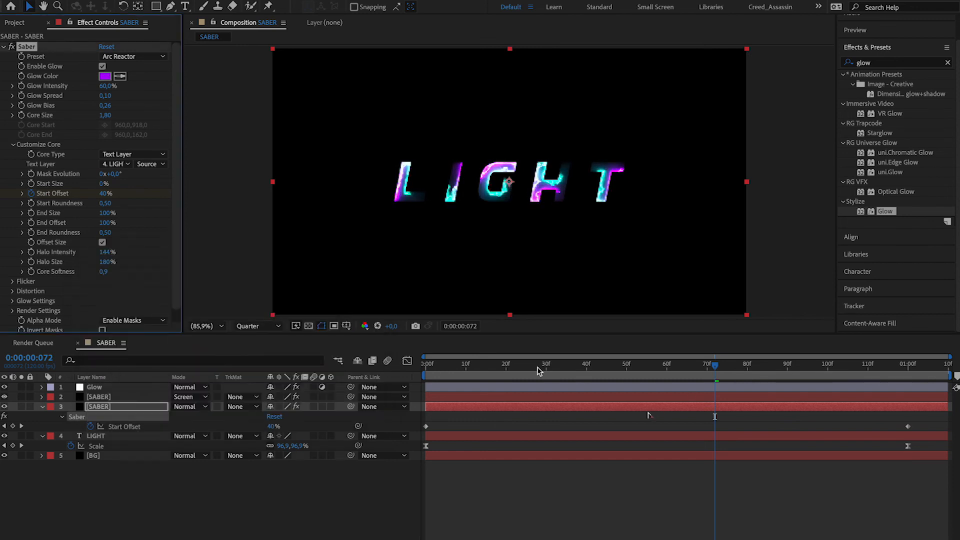
pyautogui.press('Home')
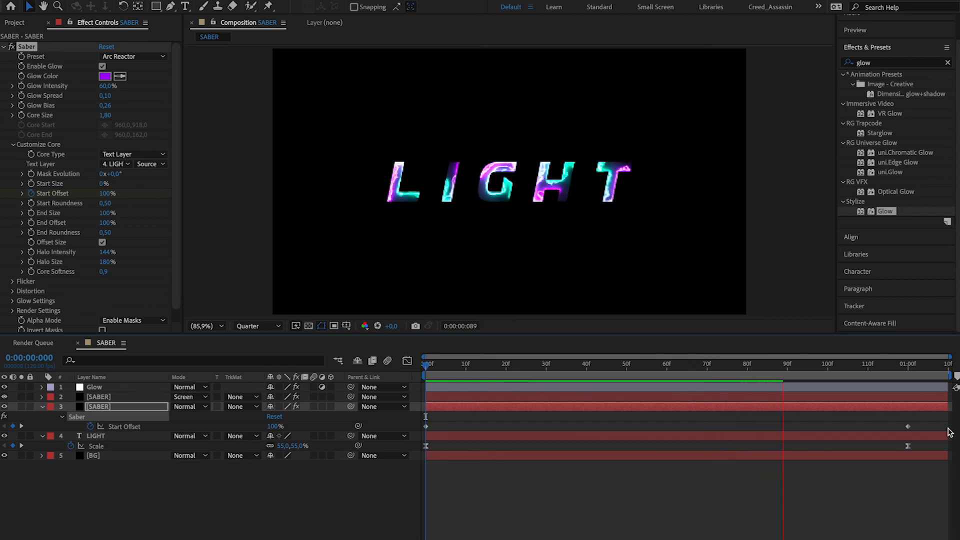
# Step: Reveal the keyframed properties of all layers and select the upper SABER layer
pyautogui.moveTo(106, 406); pyautogui.dragTo(141, 385)
pyautogui.press('u')
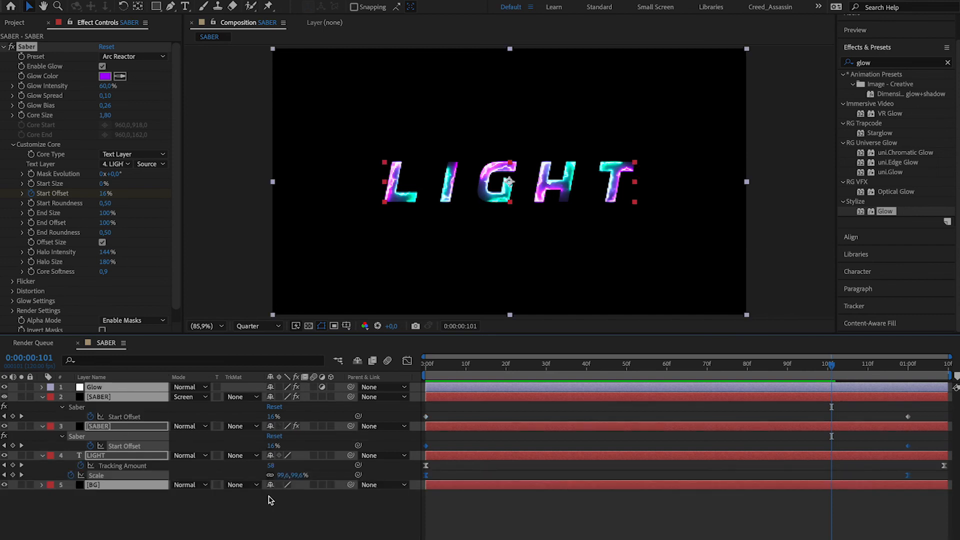
pyautogui.click(290, 517)
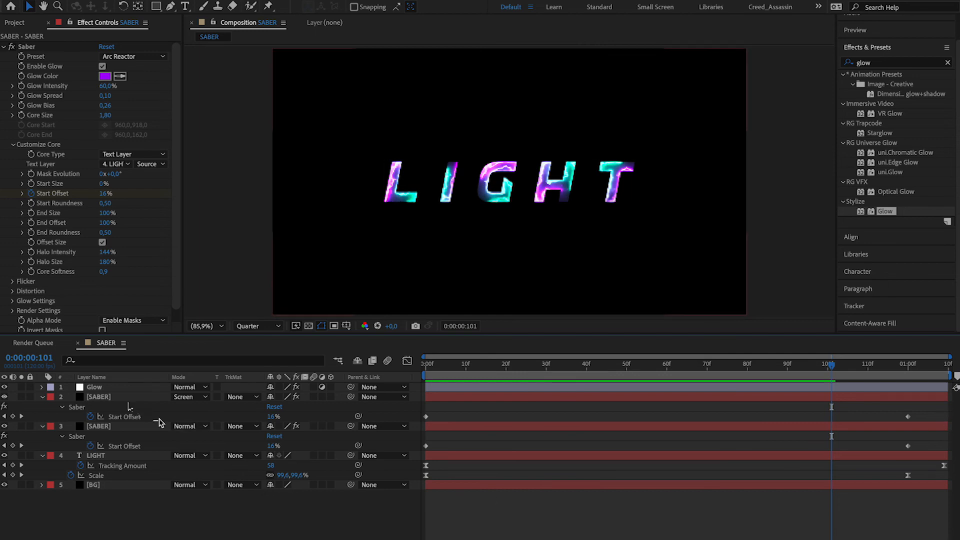
pyautogui.click(100, 397)
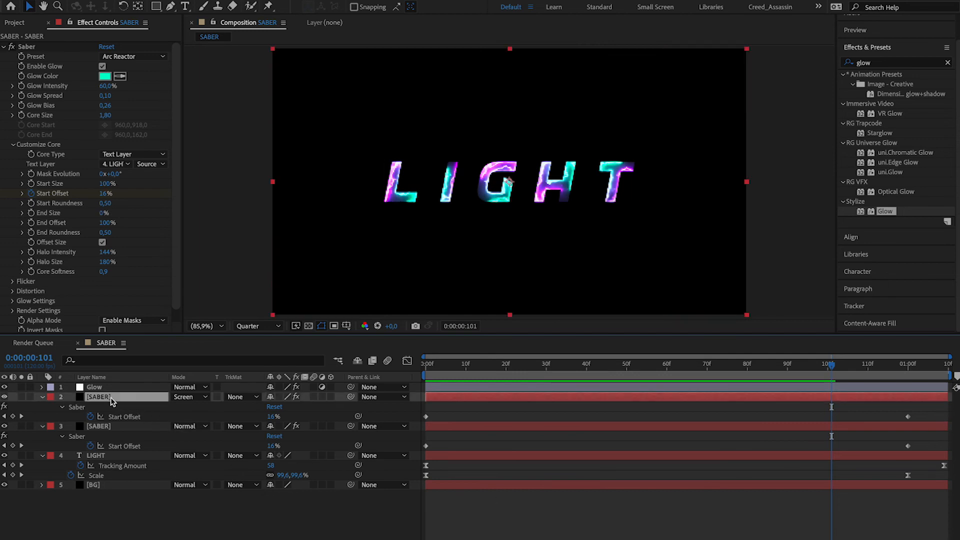
# Step: Select the lower SABER layer and preview the turquoise and purple title animation from the first frame
pyautogui.click(111, 425)
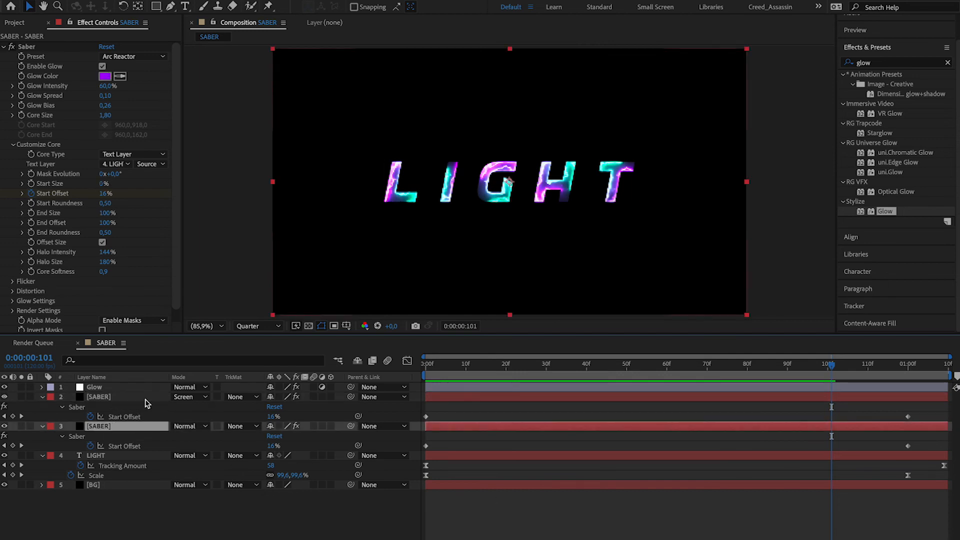
pyautogui.press('space')
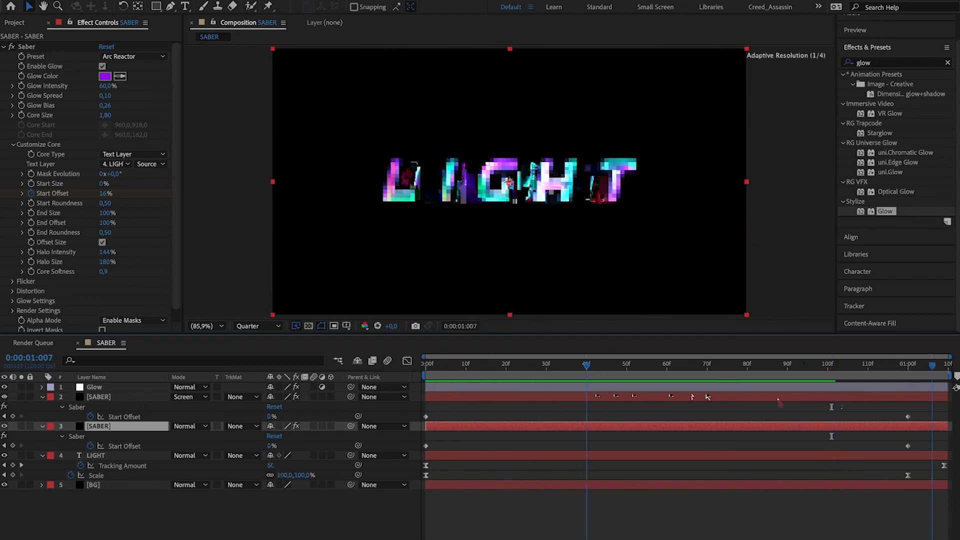
pyautogui.press('space')
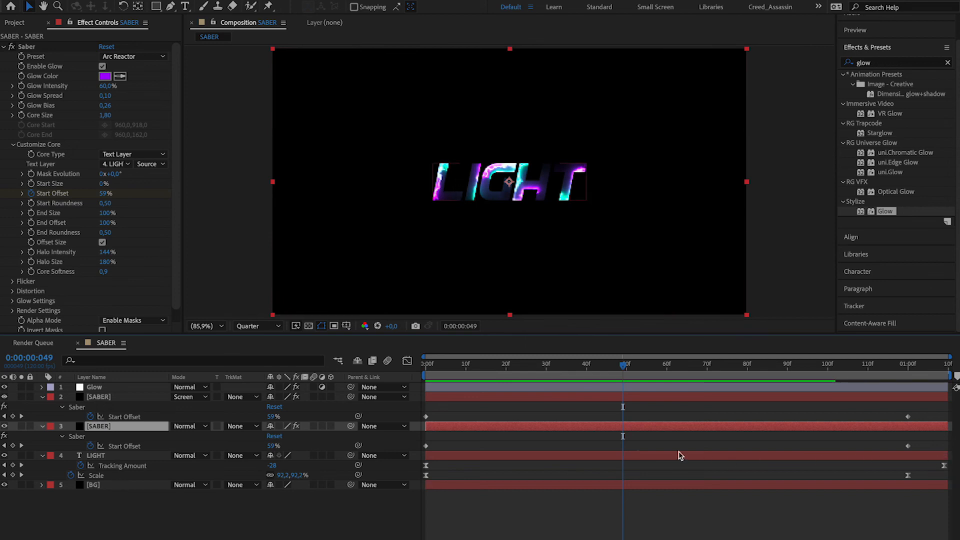
pyautogui.press('Home')
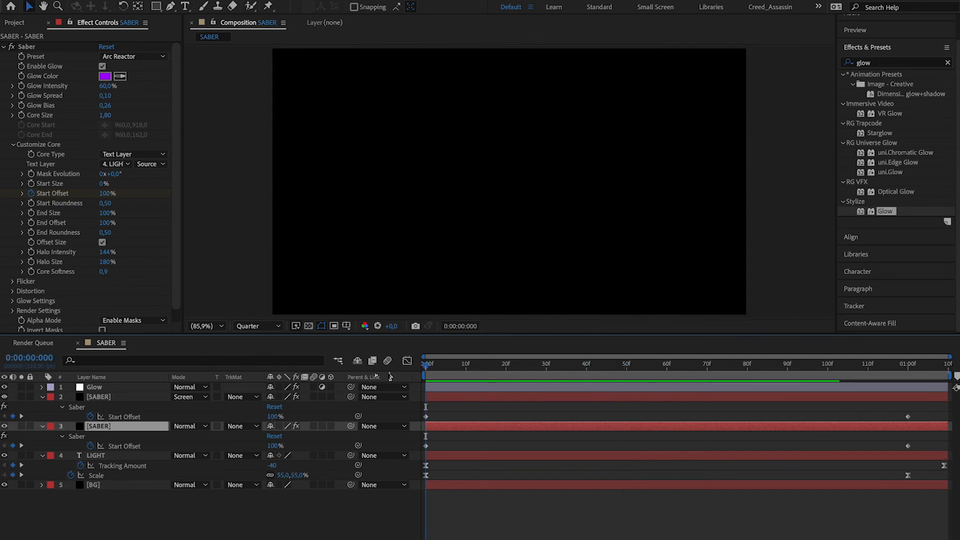
pyautogui.press('space')
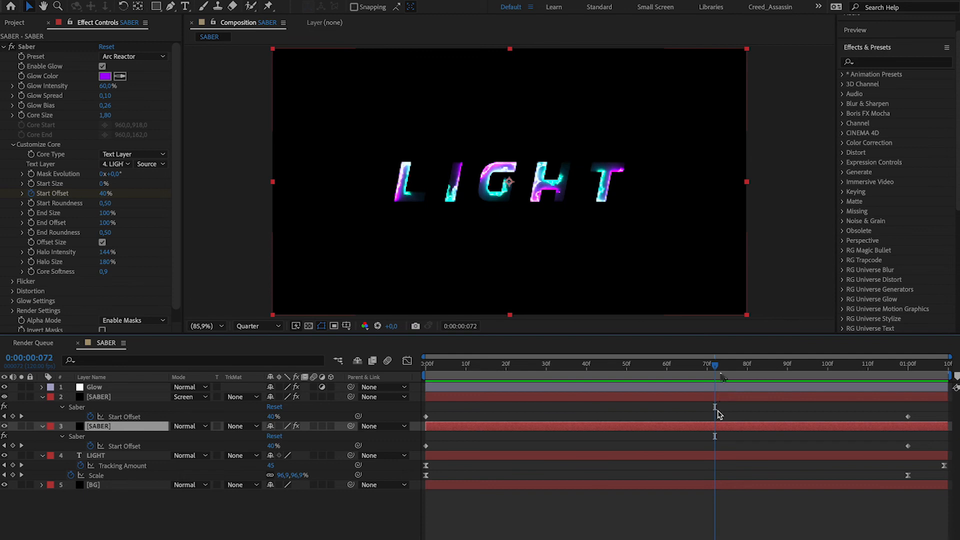
pyautogui.press('space')
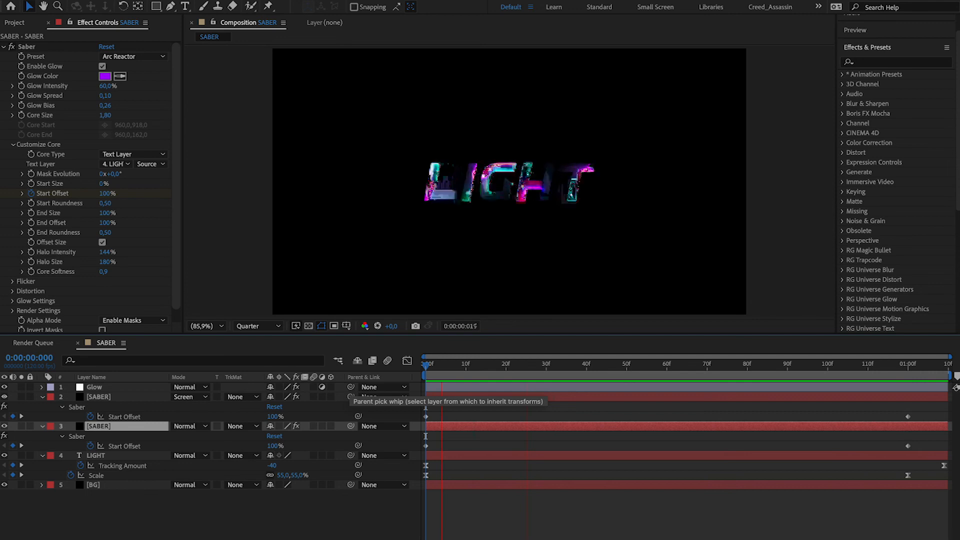
pyautogui.press('space')
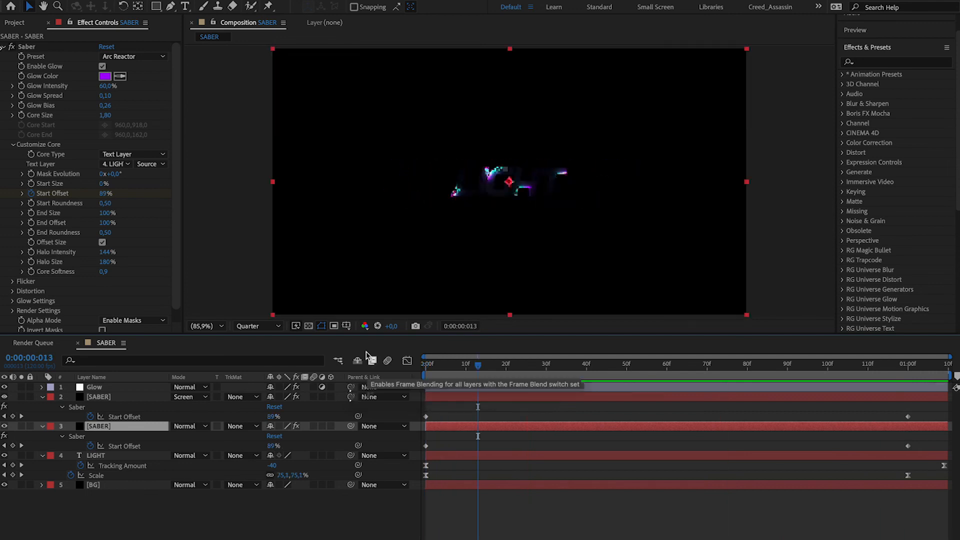
# Step: Change the Saber Glow Color of the lower SABER layer to orange FFAE00
pyautogui.click(105, 76)
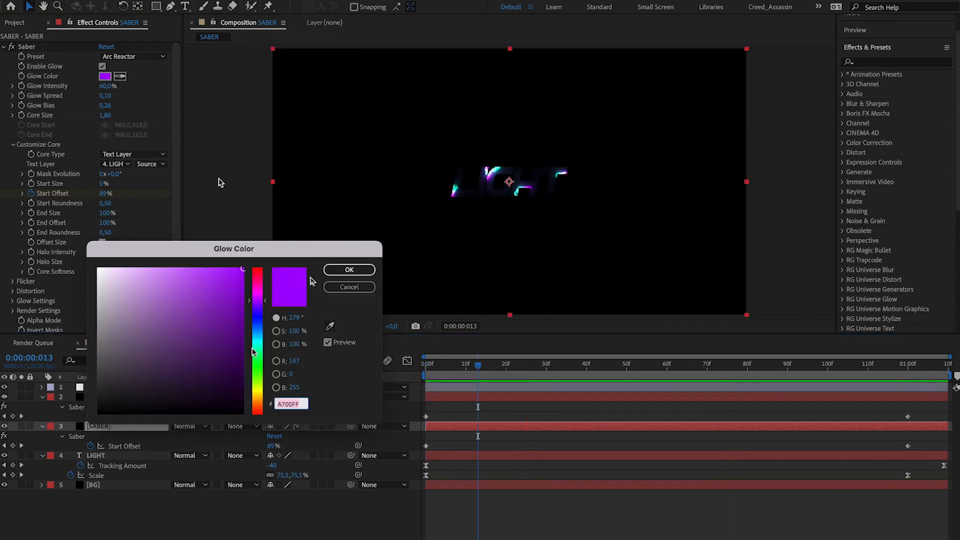
pyautogui.moveTo(256, 389); pyautogui.dragTo(256, 400)
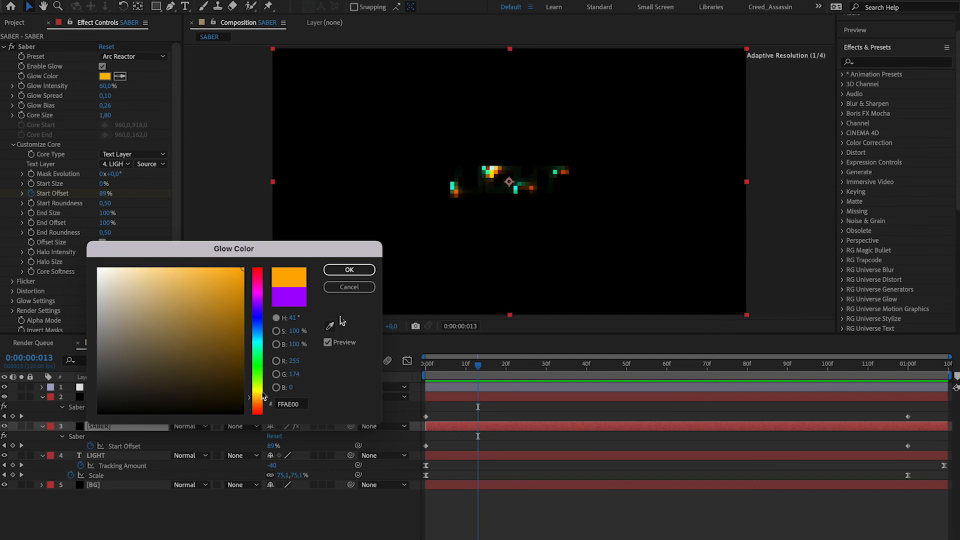
pyautogui.click(349, 269)
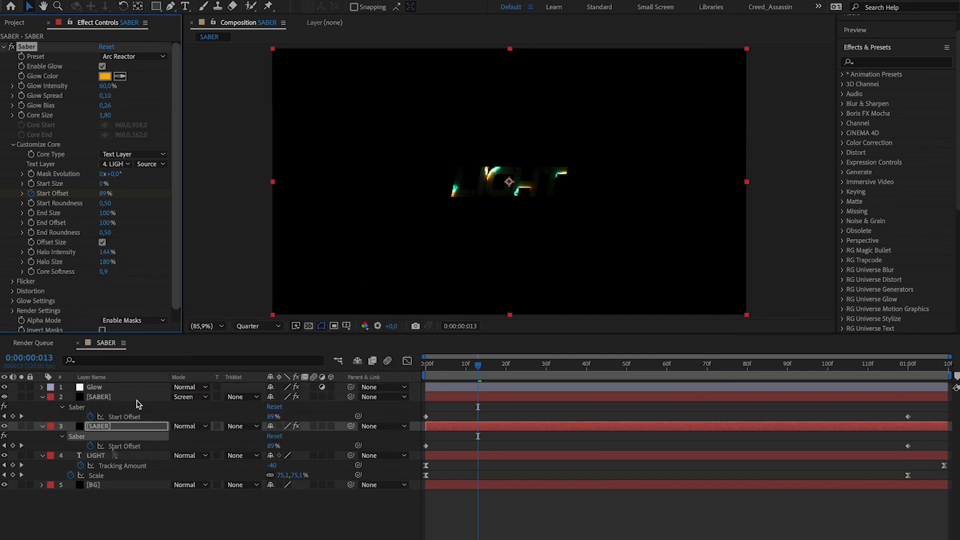
# Step: Change the upper SABER layer's Glow Color to a muted sandy yellow and preview the title from the first frame
pyautogui.click(110, 396)
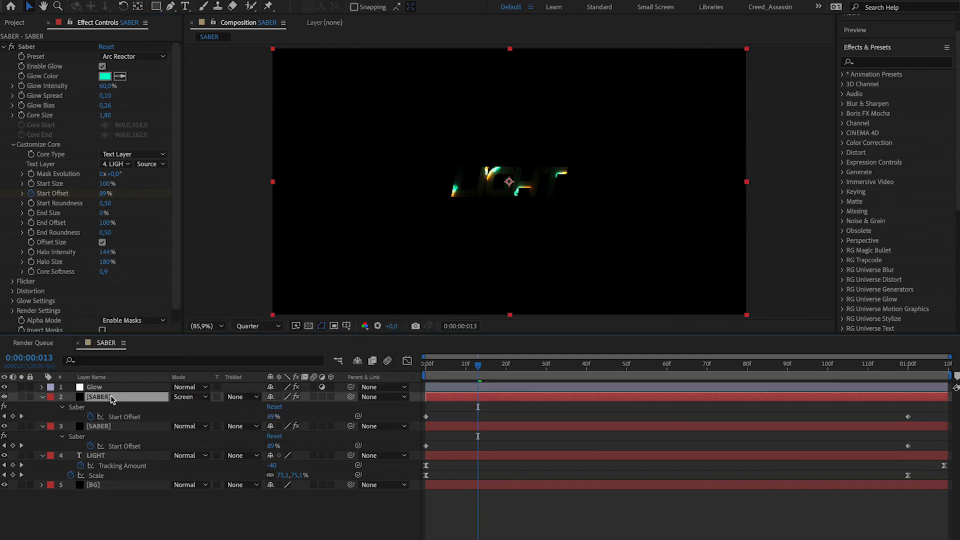
pyautogui.click(105, 76)
pyautogui.moveTo(257, 357); pyautogui.dragTo(256, 396)
pyautogui.moveTo(242, 362)
pyautogui.mouseDown()
pyautogui.moveTo(125, 315)
pyautogui.moveTo(185, 336)
pyautogui.moveTo(210, 317)
pyautogui.moveTo(150, 315)
pyautogui.mouseUp()
pyautogui.click(371, 275)
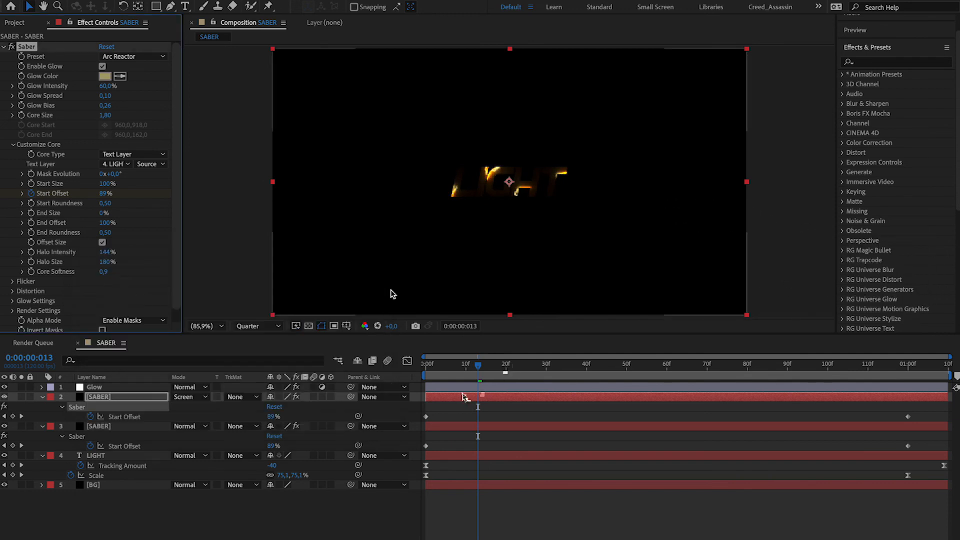
pyautogui.moveTo(481, 369); pyautogui.dragTo(303, 368)
pyautogui.press('space')
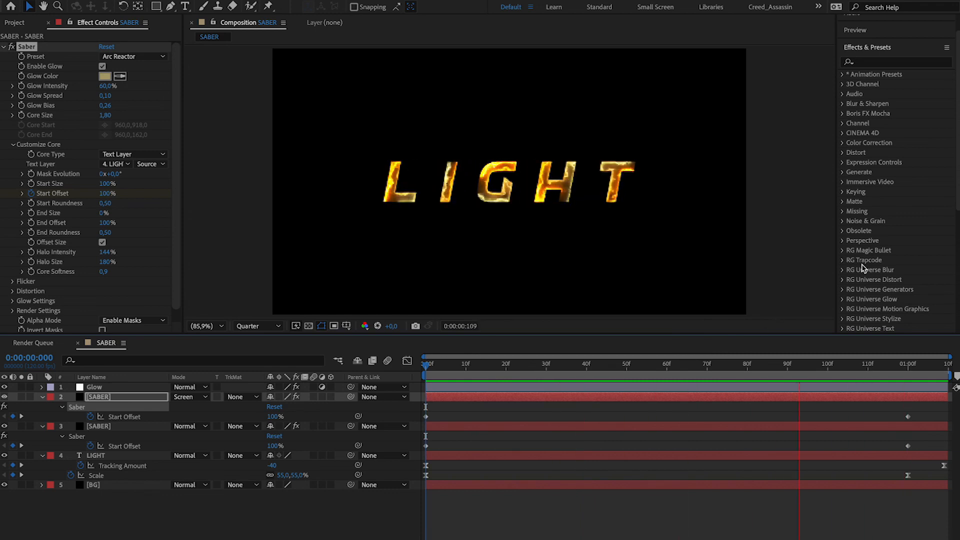
pyautogui.press('space')
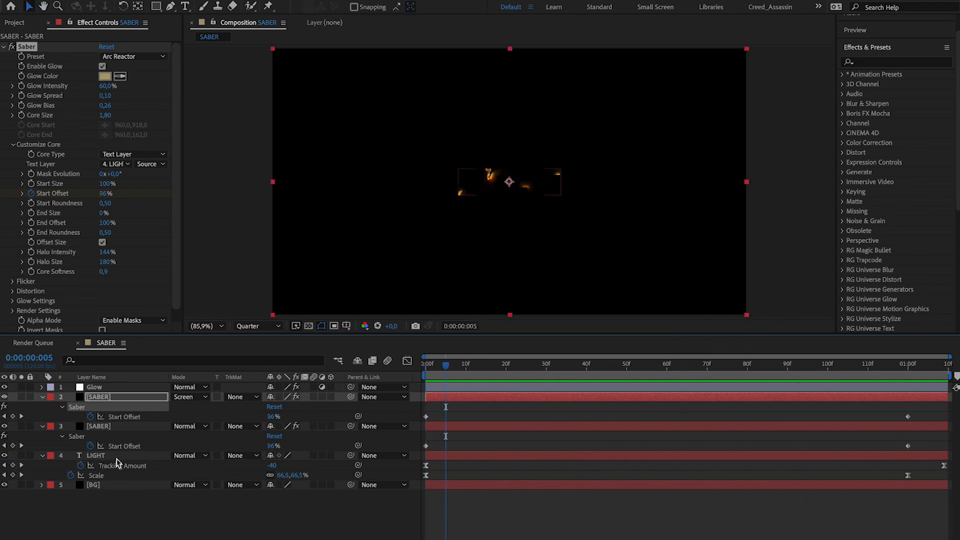
# Step: Try Mask Core as the Saber Alpha Mode on the lower SABER layer and check the title at frame 84
pyautogui.click(116, 426)
pyautogui.click(120, 308)
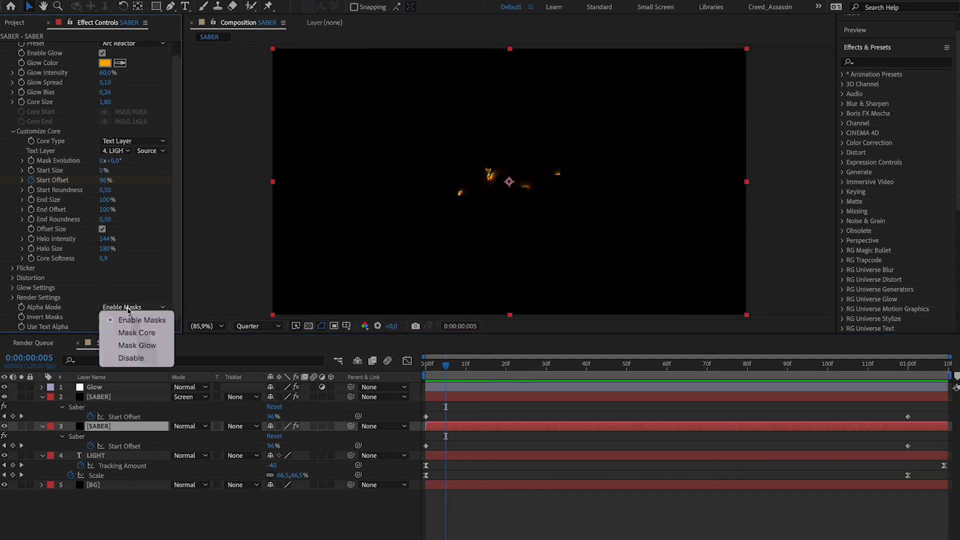
pyautogui.click(144, 332)
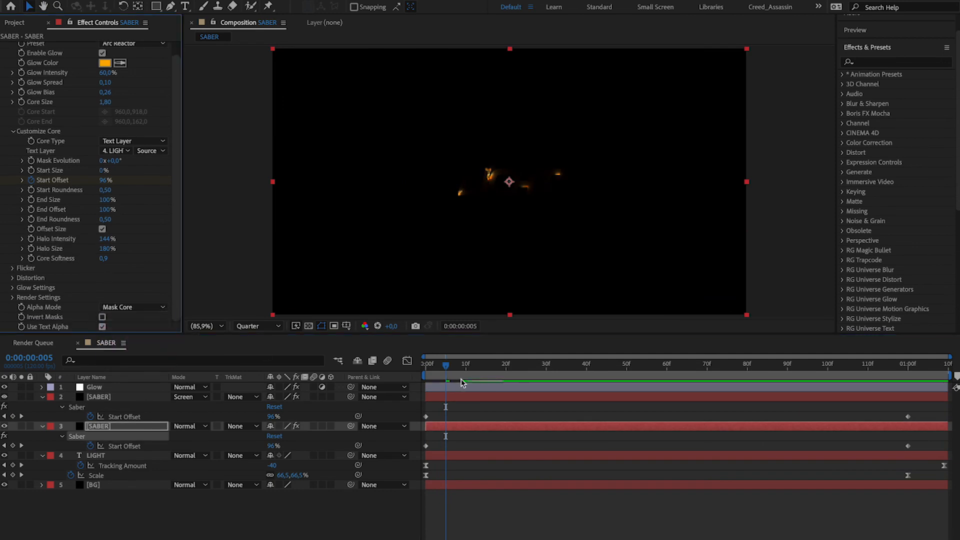
pyautogui.press('space')
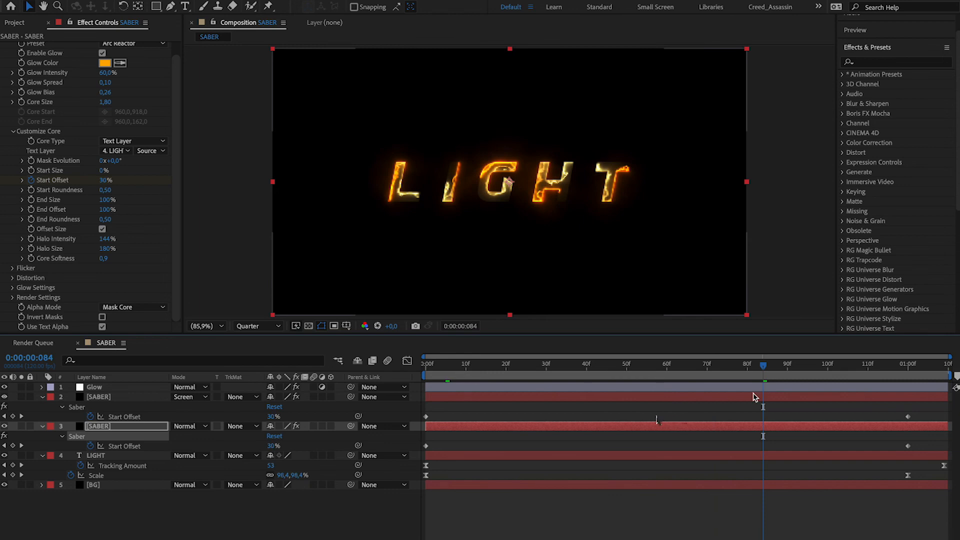
# Step: Set the Saber Alpha Mode to Mask Glow on the lower and upper SABER layers
pyautogui.click(132, 307)
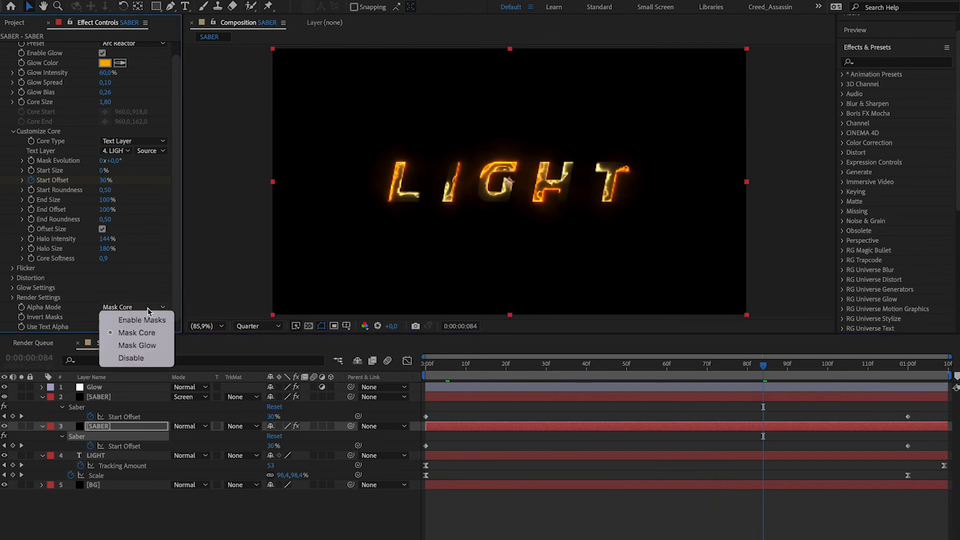
pyautogui.click(138, 346)
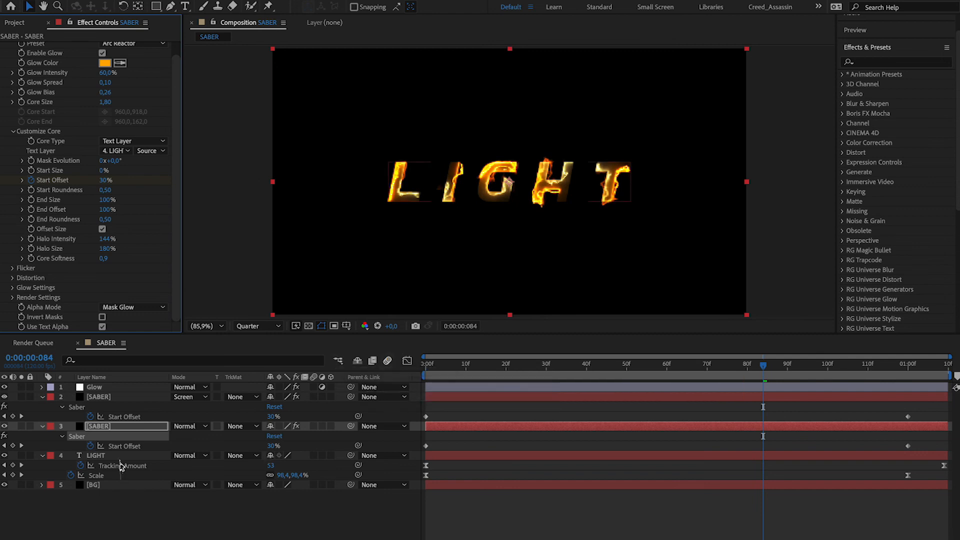
pyautogui.click(114, 399)
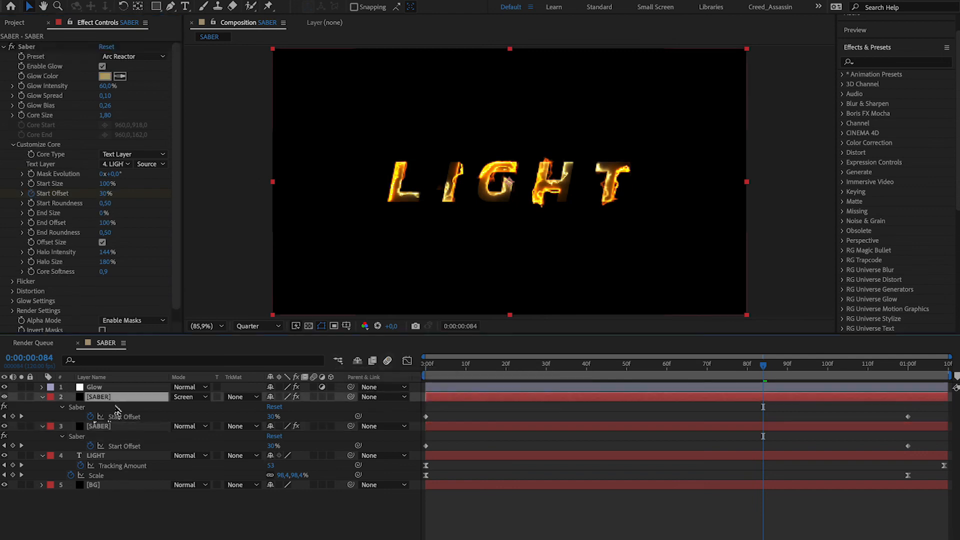
pyautogui.click(143, 321)
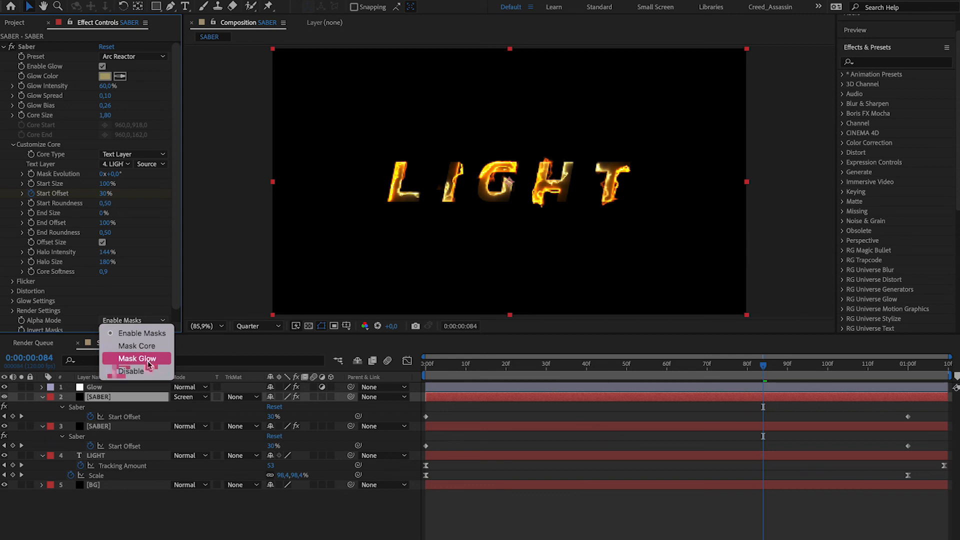
pyautogui.click(148, 362)
# Step: Preview the title animation with masked glow from the first frame, stopping at frame 67
pyautogui.moveTo(762, 366); pyautogui.dragTo(157, 365)
pyautogui.press('space')
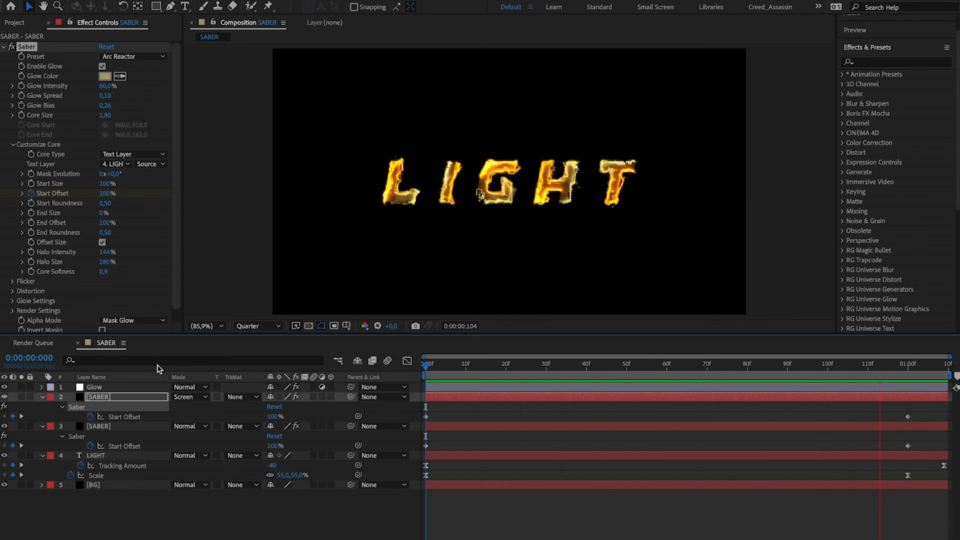
pyautogui.press('space')
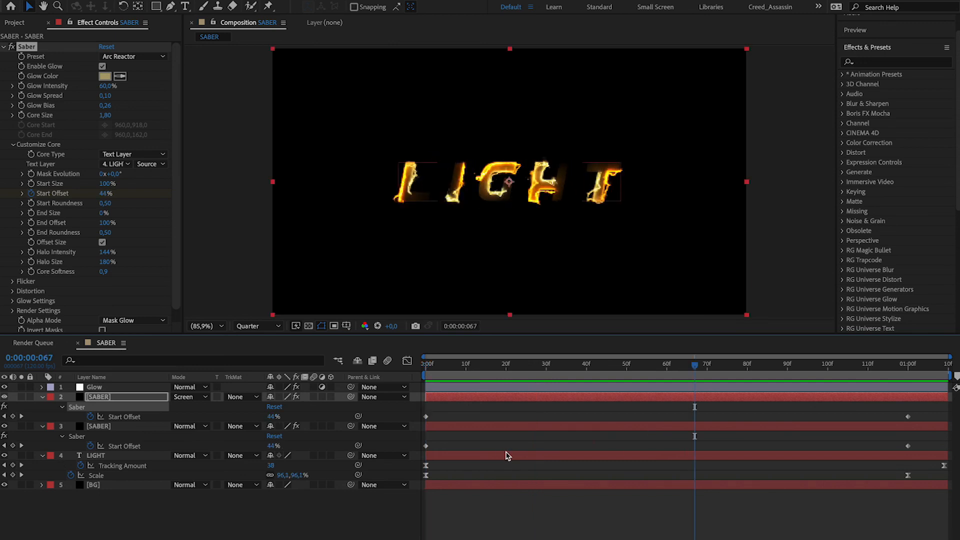
# Step: Discard the untitled project without saving and open the existing project containing the SABER_2 and WB compositions
pyautogui.press('super+s')
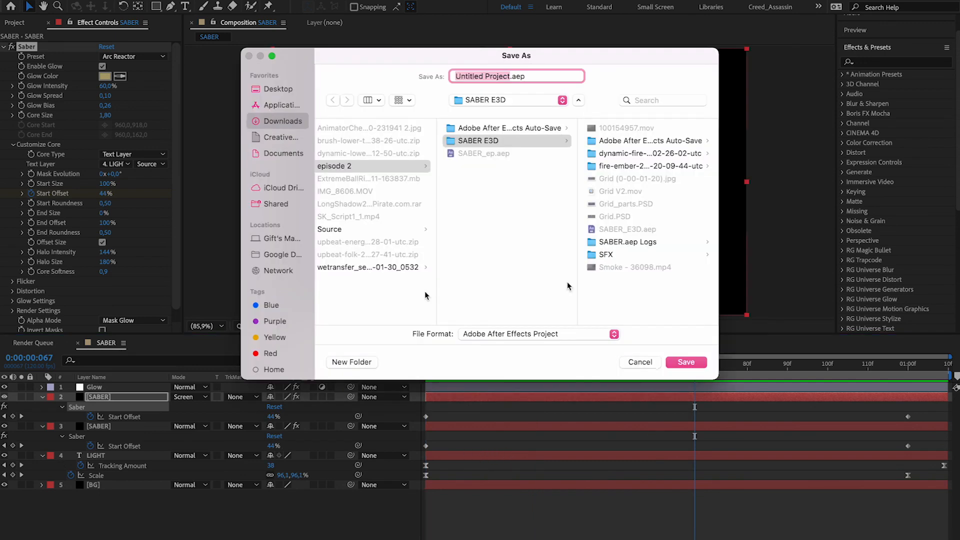
pyautogui.click(639, 361)
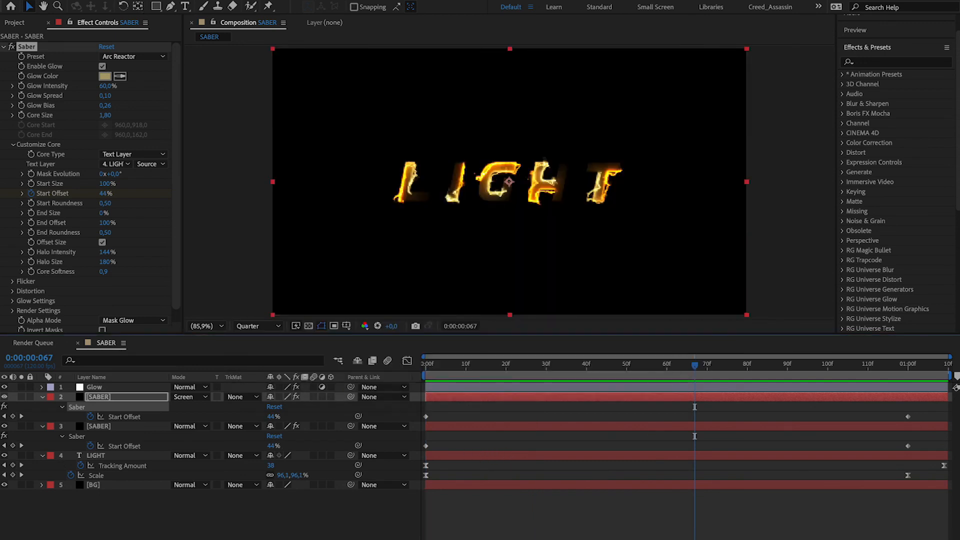
pyautogui.click(91, 1)
pyautogui.moveTo(120, 35)
pyautogui.click(478, 49)
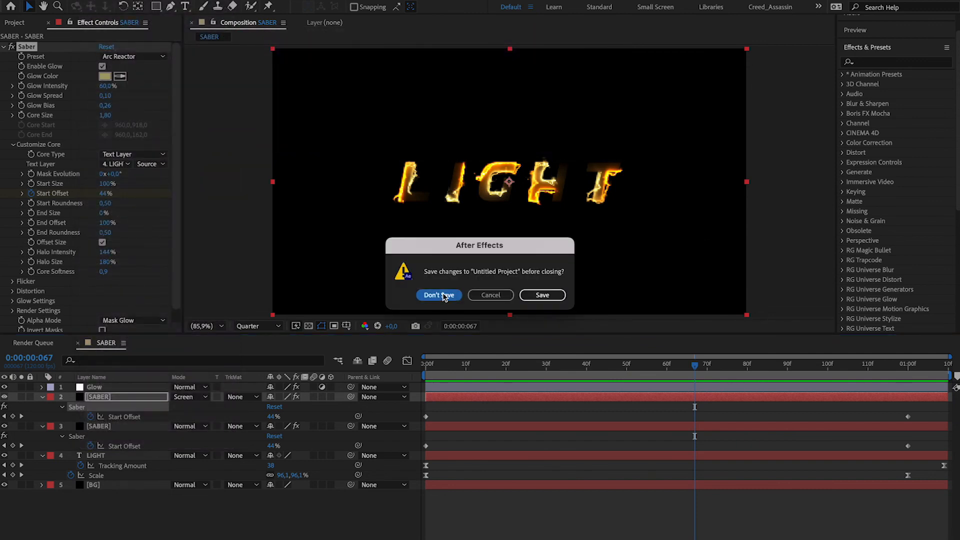
pyautogui.click(440, 296)
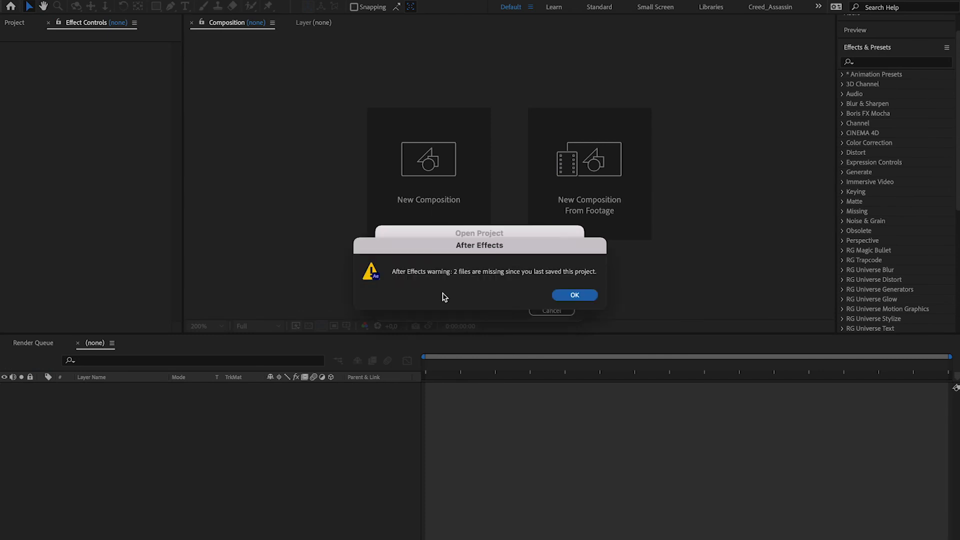
pyautogui.click(576, 294)
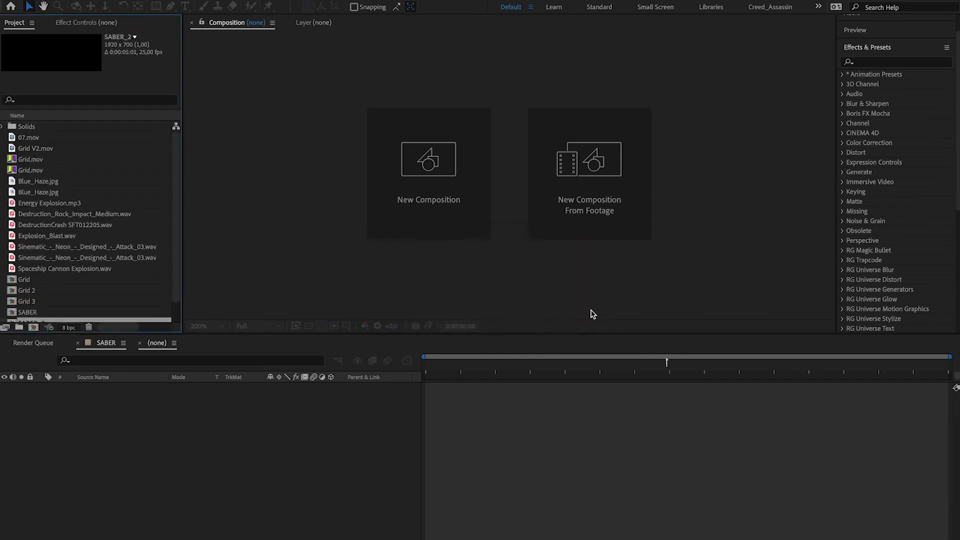
# Step: Delete the two missing Grid.mov footage items from the project
pyautogui.click(51, 159)
pyautogui.keyDown('shift'); pyautogui.click(51, 169); pyautogui.keyUp('shift')
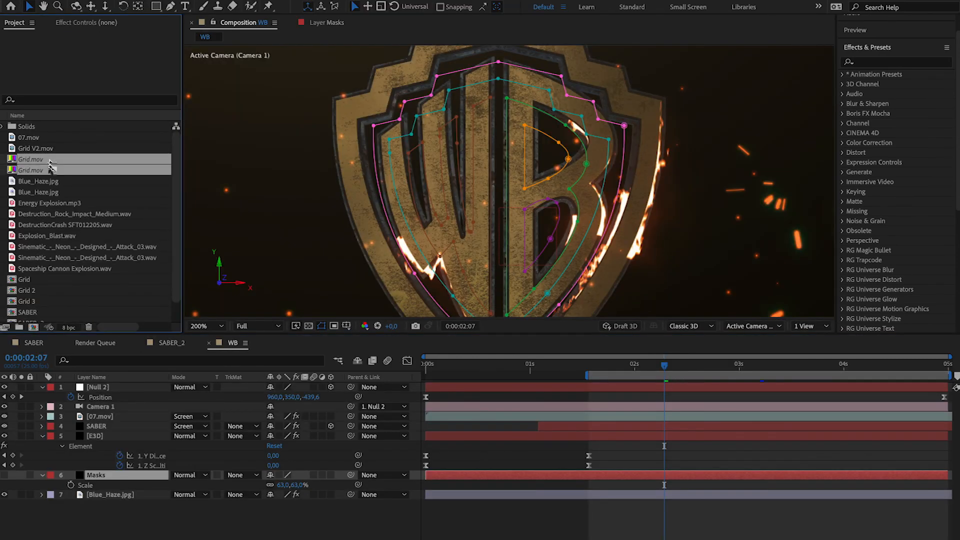
pyautogui.press('Delete')
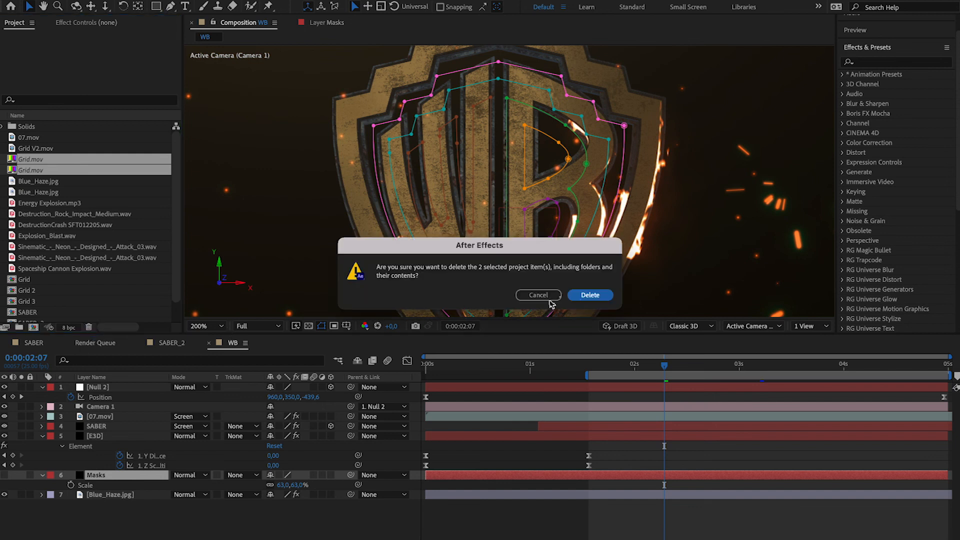
pyautogui.press('Return')
# Step: Inspect the WB shield logo at 0:00:03:10 from an orbited camera angle, deselect the Masks layer, and show the SABER_2 composition
pyautogui.press('space')
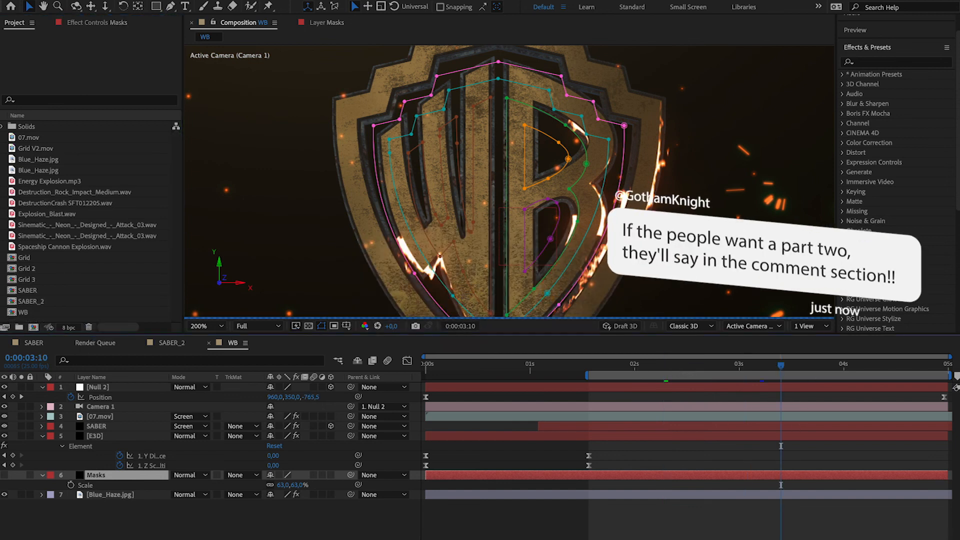
pyautogui.press('space')
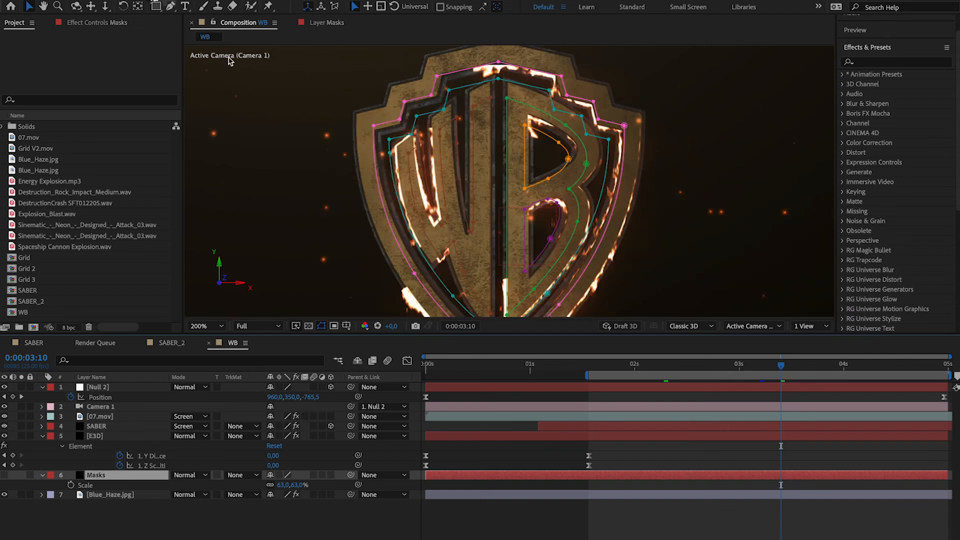
pyautogui.moveTo(549, 188); pyautogui.dragTo(451, 199)
pyautogui.moveTo(520, 184); pyautogui.dragTo(419, 181)
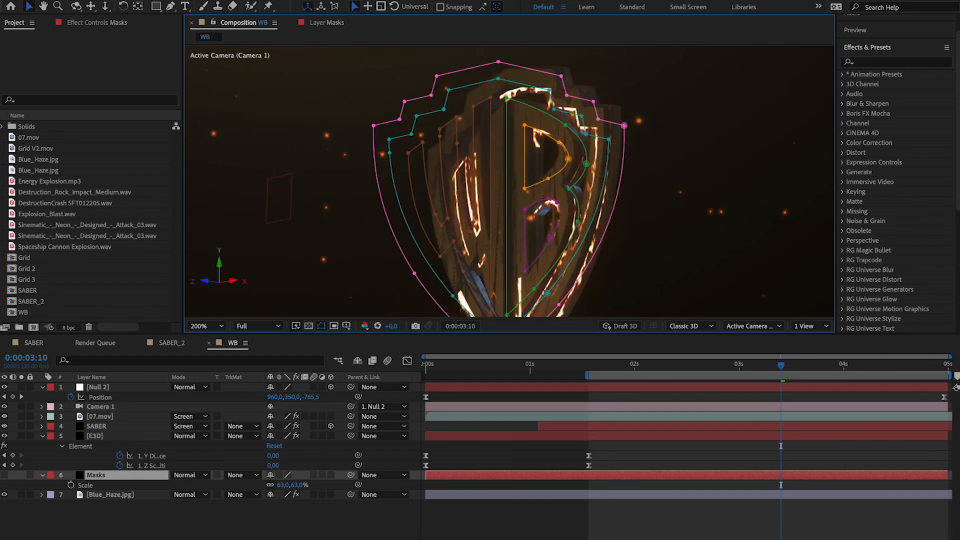
pyautogui.click(590, 529)
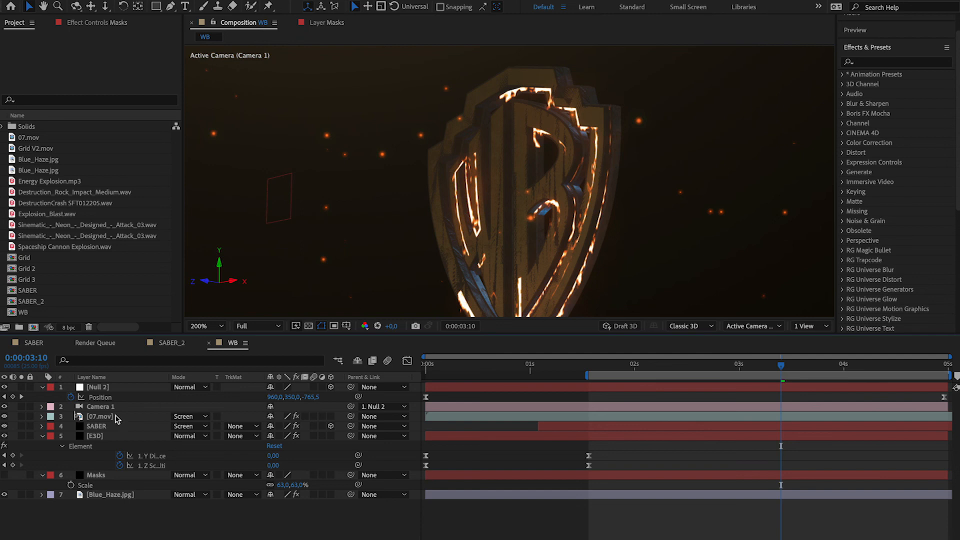
pyautogui.click(169, 343)
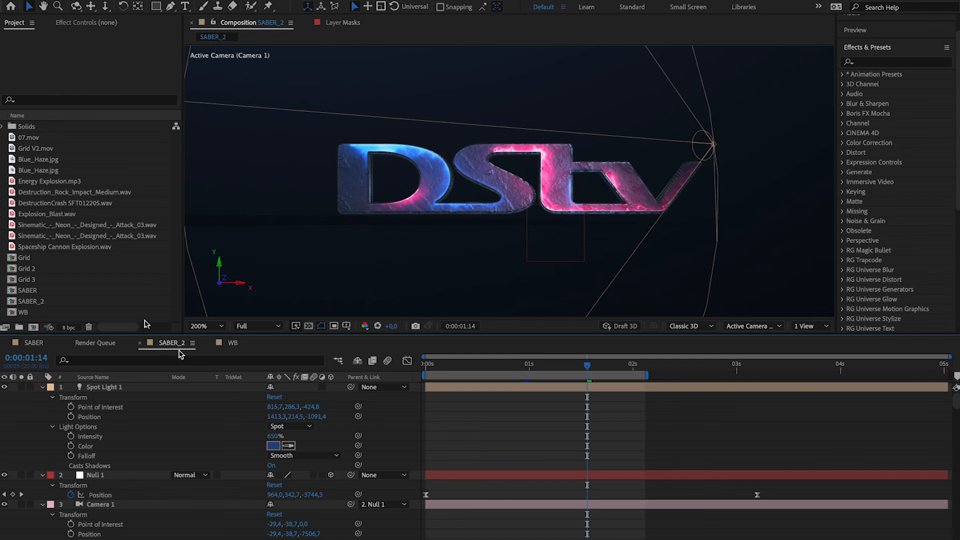
# Step: Open the Element scene setup of the WB composition's E3D layer and examine the extruded shield model from another angle
pyautogui.click(232, 343)
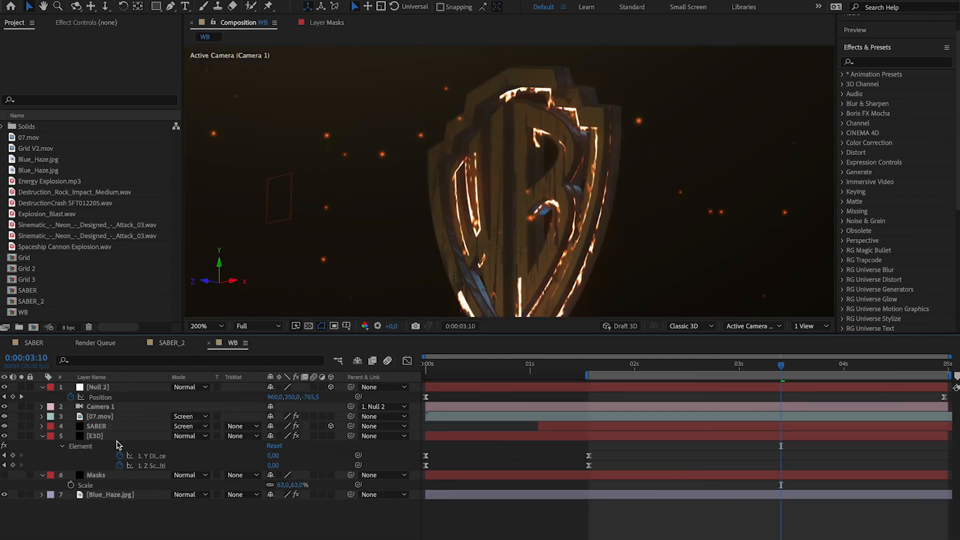
pyautogui.click(120, 436)
pyautogui.click(94, 22)
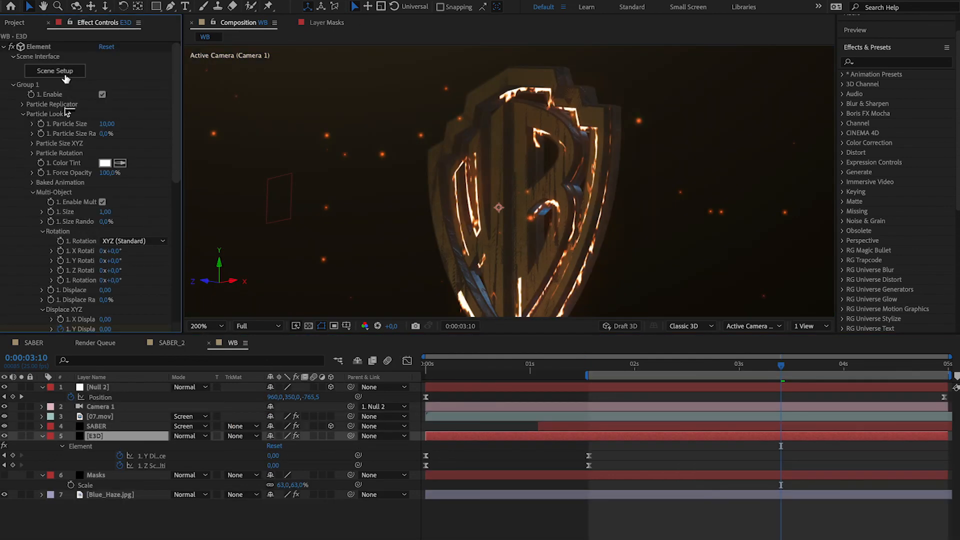
pyautogui.click(65, 74)
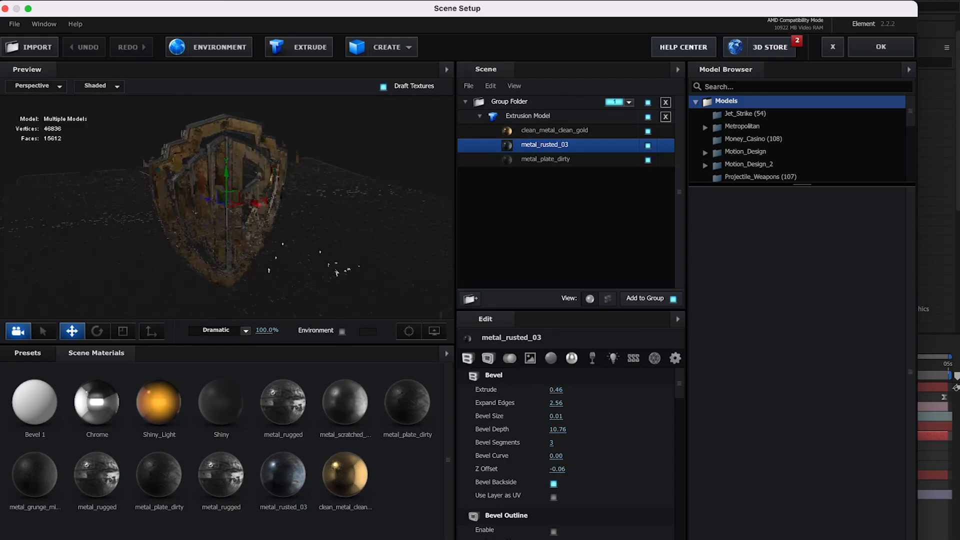
pyautogui.moveTo(189, 267); pyautogui.dragTo(222, 277)
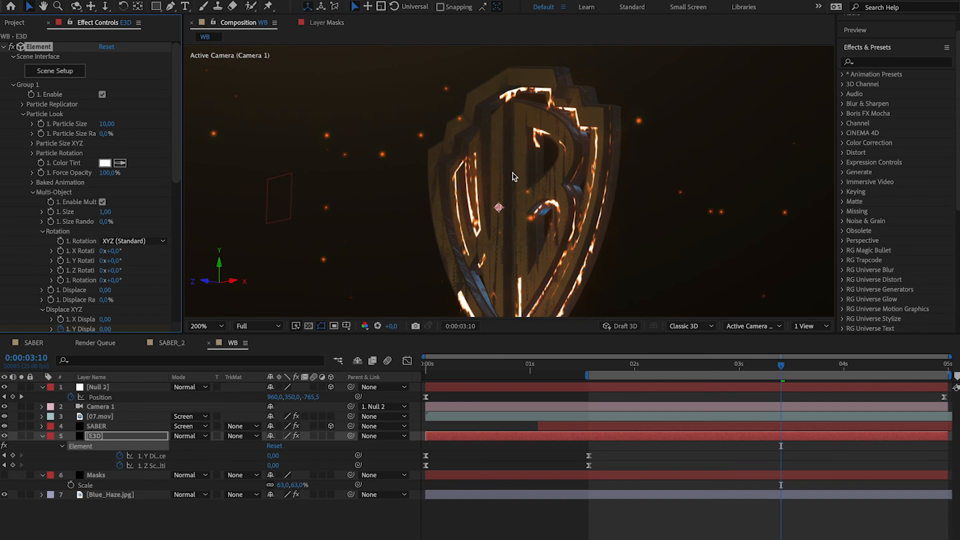
# Step: Orbit the camera around the WB shield logo in the composition view and undo the camera moves
pyautogui.moveTo(533, 186); pyautogui.dragTo(426, 173)
pyautogui.hotkey('ctrl', 'z')
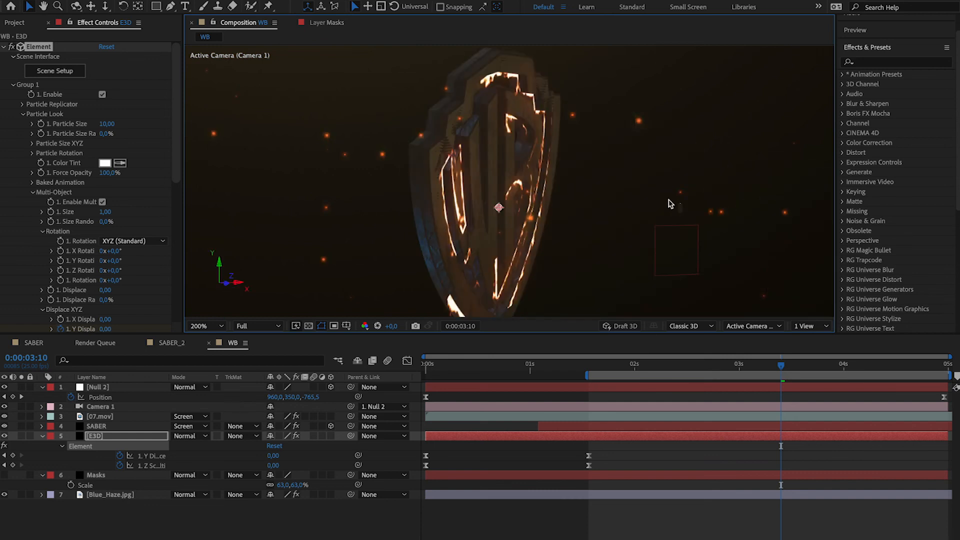
pyautogui.hotkey('ctrl', 'z')
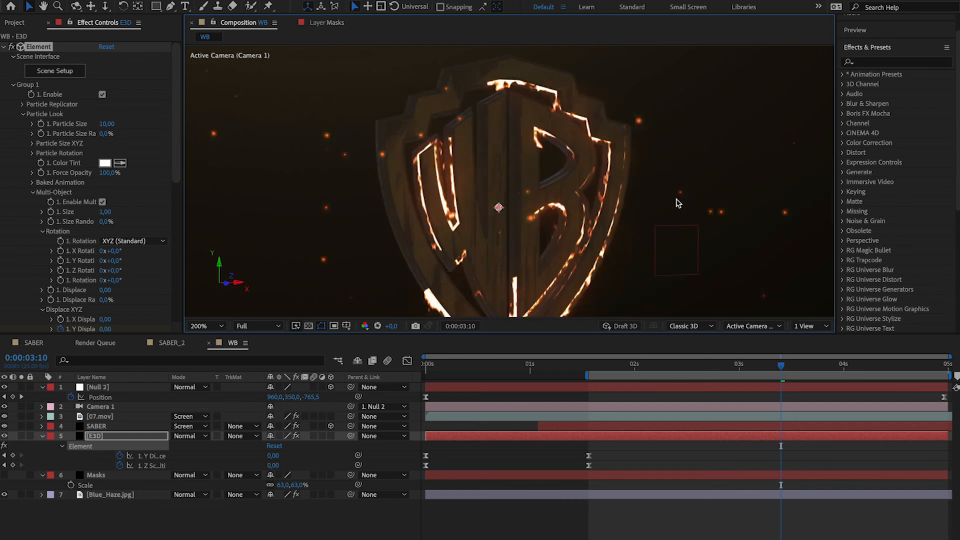
pyautogui.hotkey('ctrl', 'z')
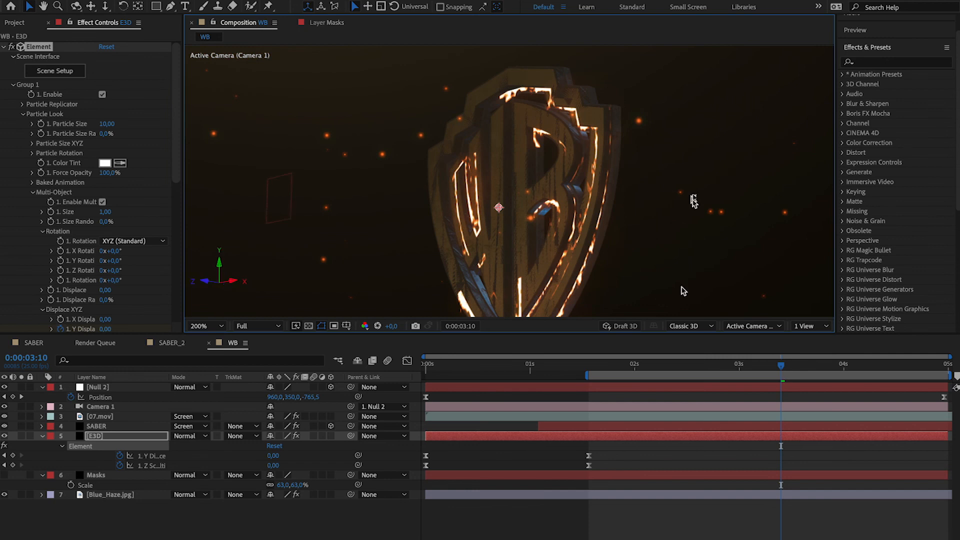
pyautogui.hotkey('ctrl', 'z')
pyautogui.hotkey('ctrl', 'z')
# Step: Select the E3D layer and scrub back through the shield animation to 0:00:00:24
pyautogui.moveTo(779, 368); pyautogui.dragTo(566, 419)
pyautogui.click(550, 436)
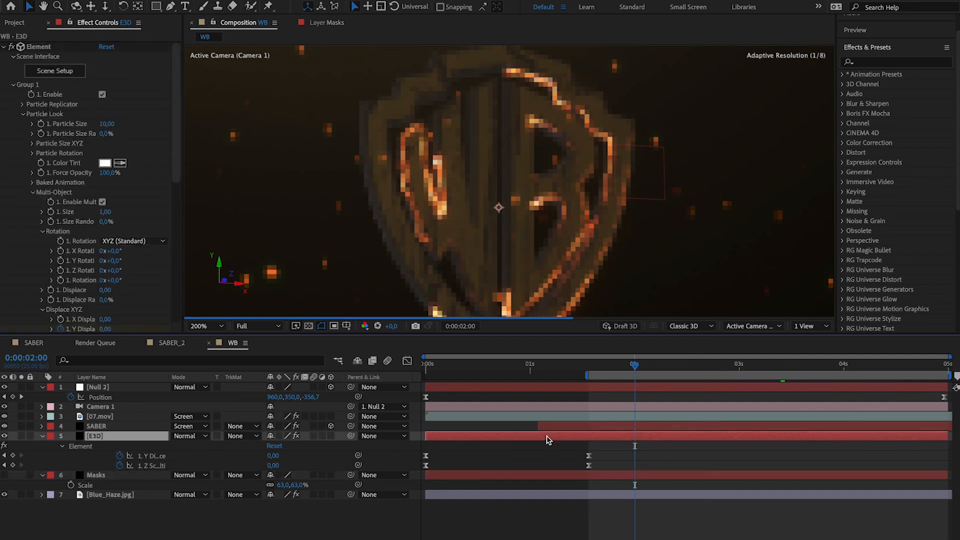
pyautogui.moveTo(634, 366); pyautogui.dragTo(526, 371)
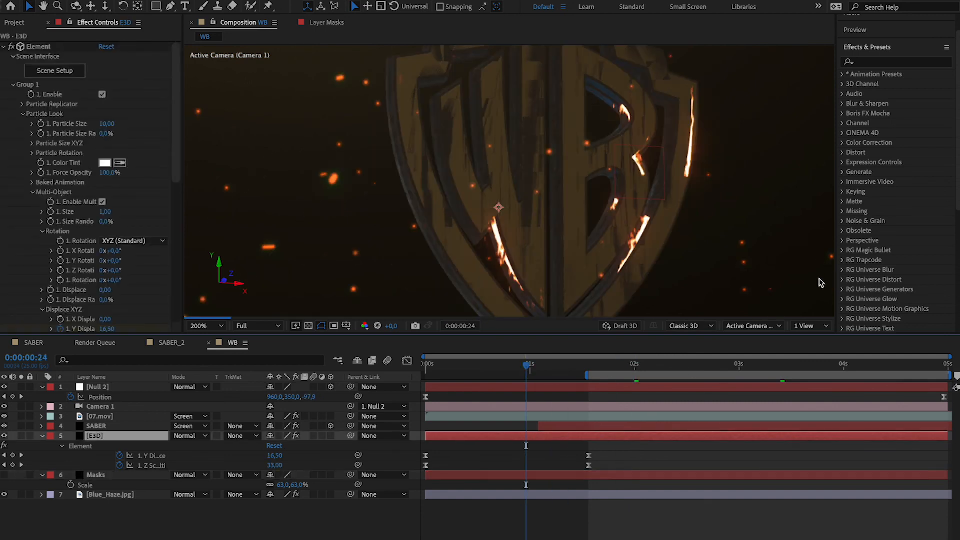